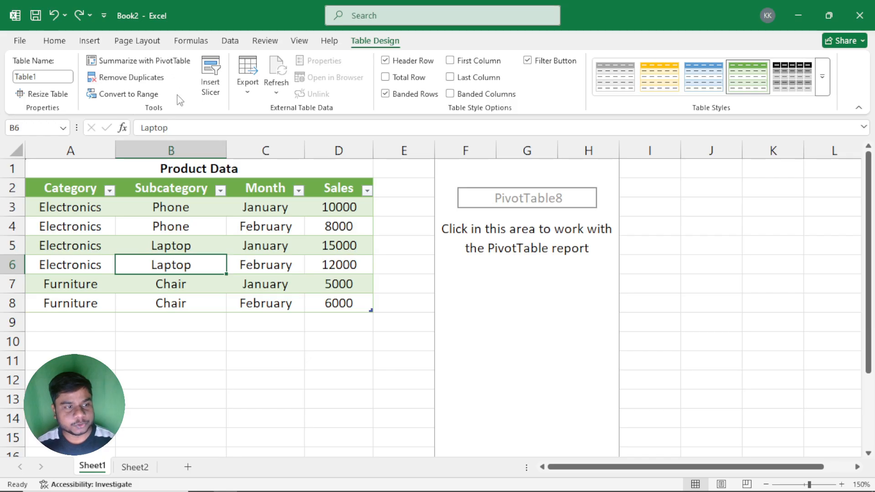
Step: Examine the insertion, table design and PivotTable analysis and design options available for the product table and the empty PivotTable on Sheet1
left_click_drag(55, 203, 323, 305)
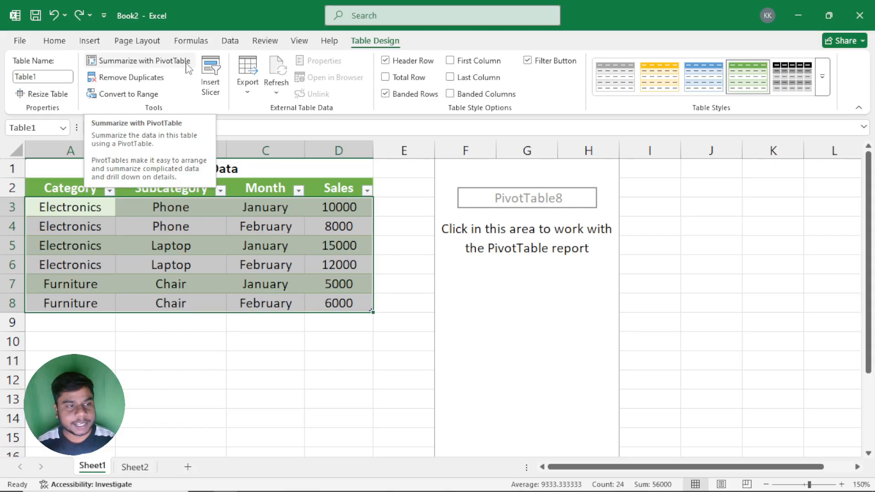
left_click(89, 42)
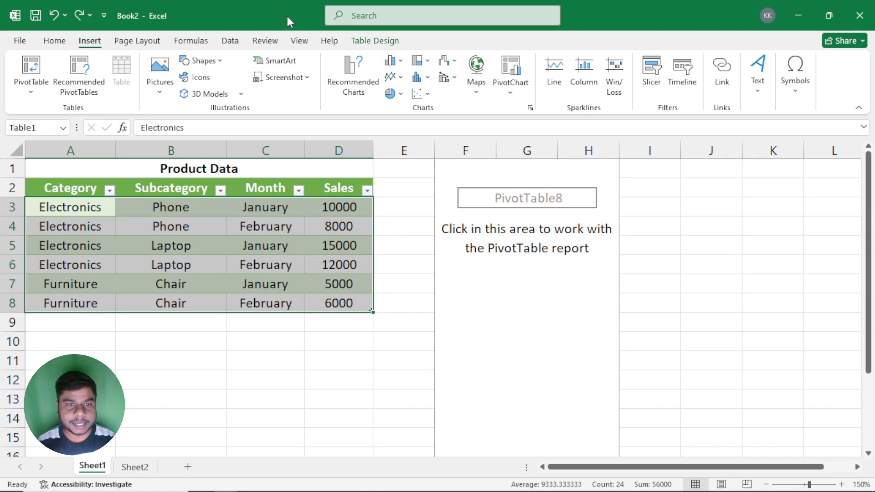
left_click(364, 42)
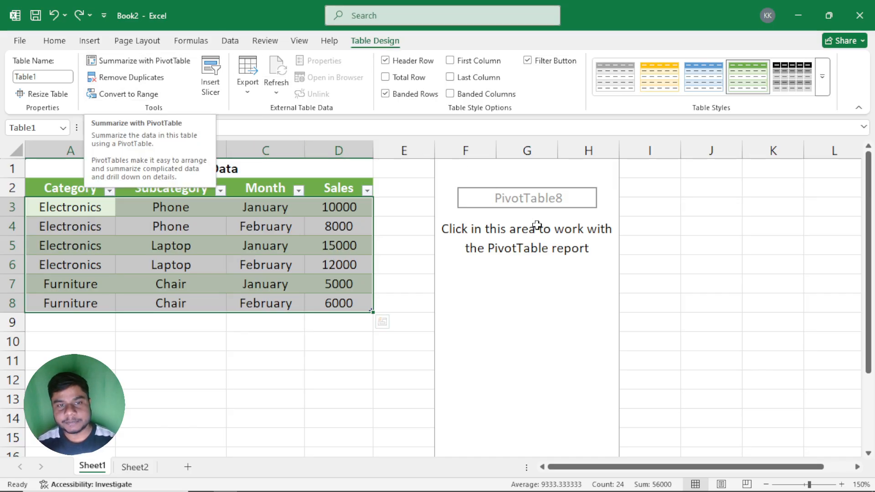
left_click(598, 285)
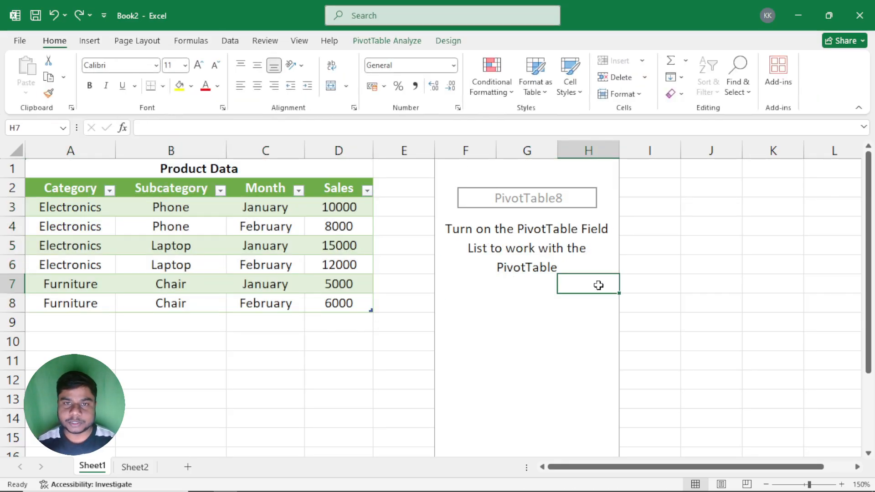
left_click(364, 44)
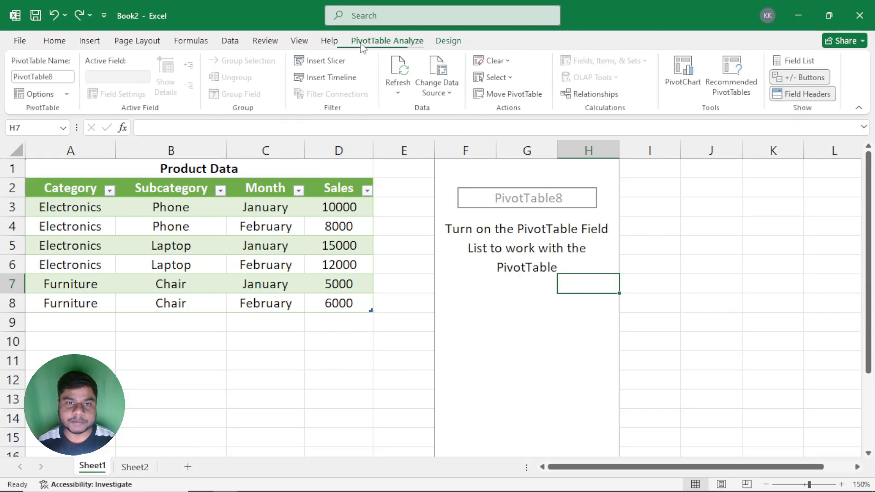
left_click(446, 43)
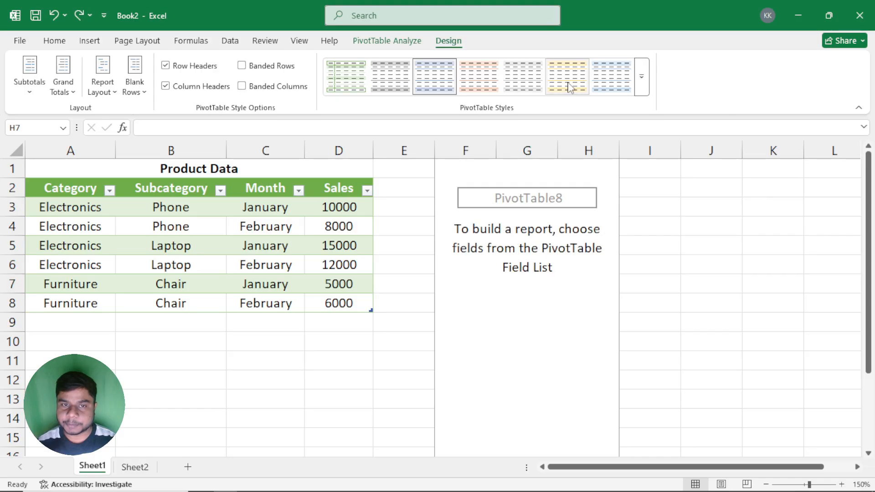
left_click(416, 45)
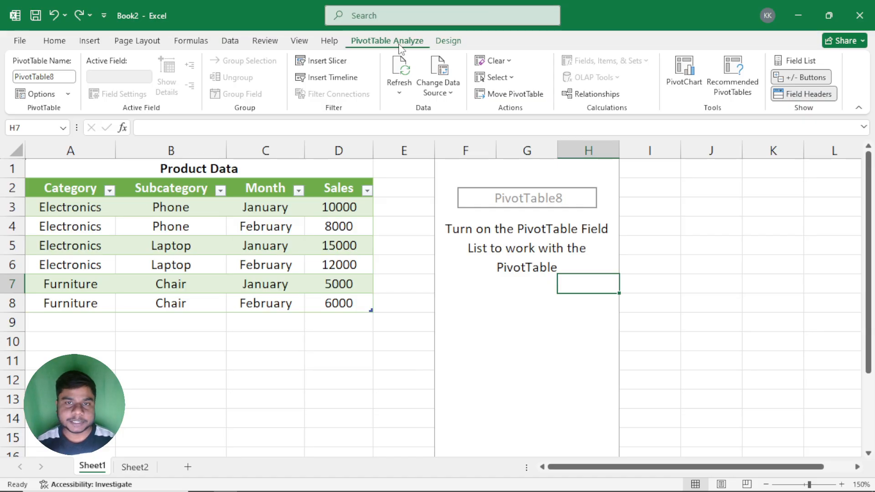
Step: Switch to Sheet2 and look over the Product Data table's title and its Category, Subcategory and Month columns
left_click(136, 466)
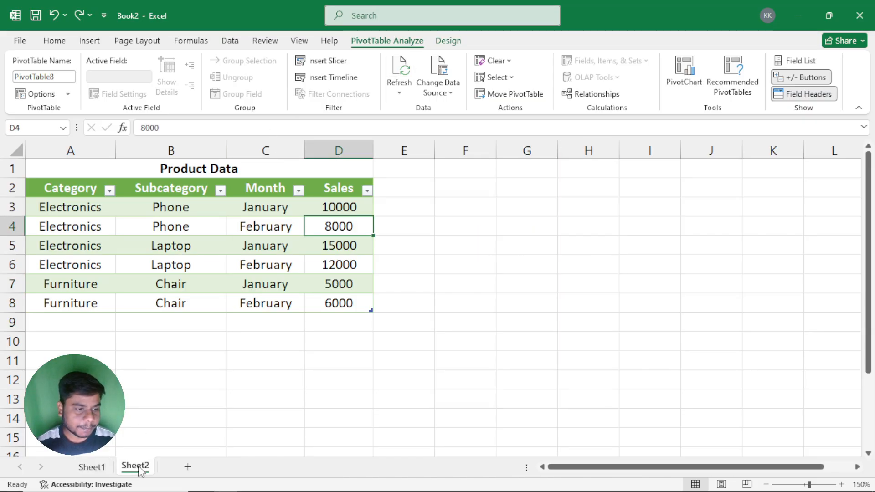
left_click(173, 170)
left_click_drag(78, 187, 82, 304)
left_click_drag(182, 188, 183, 267)
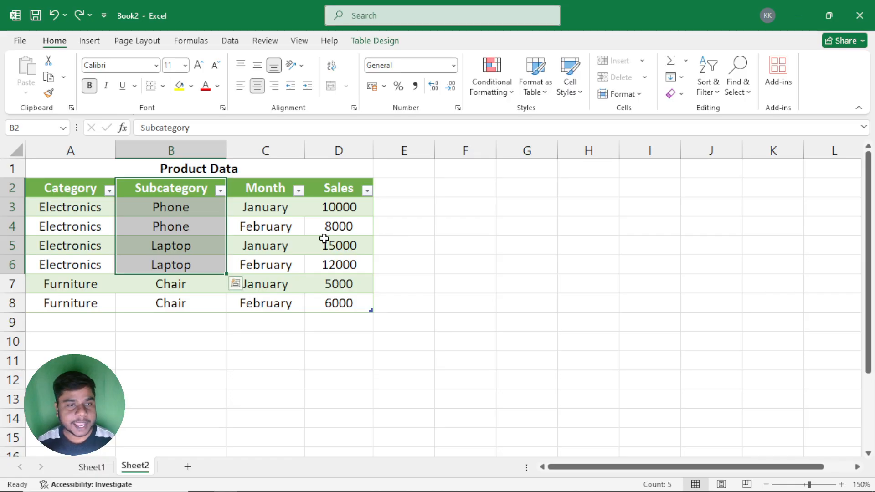
left_click(295, 246)
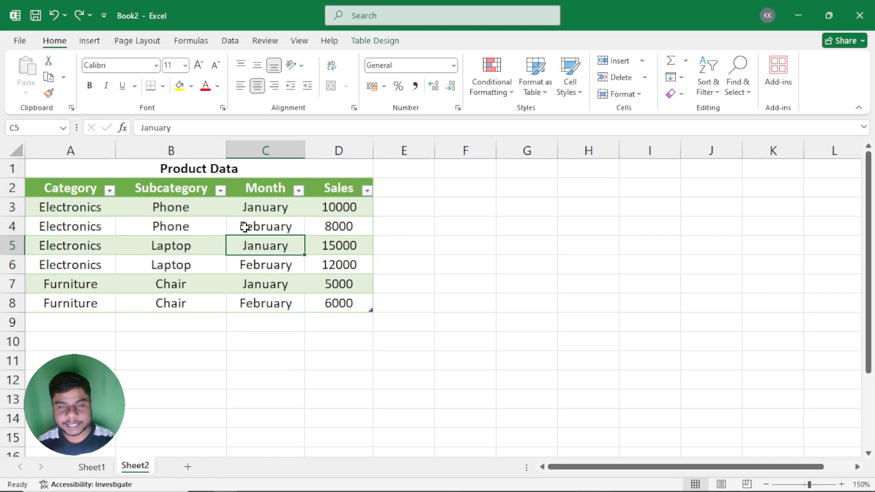
left_click(362, 42)
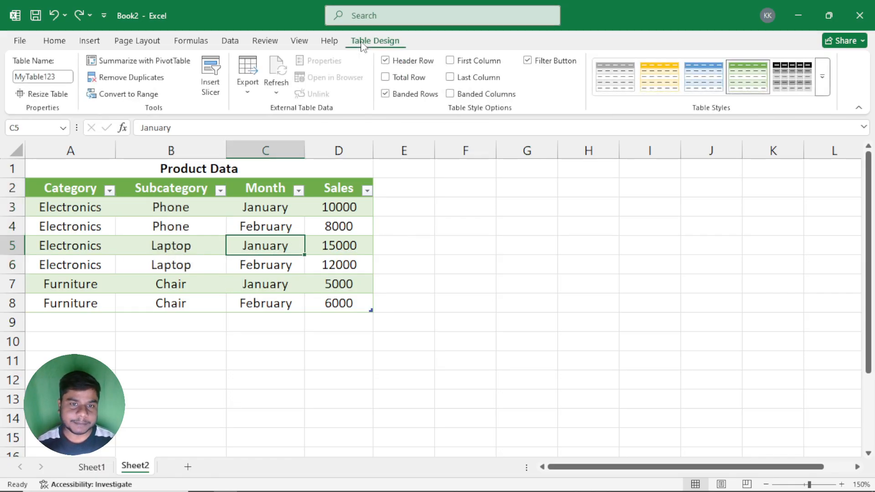
left_click(108, 67)
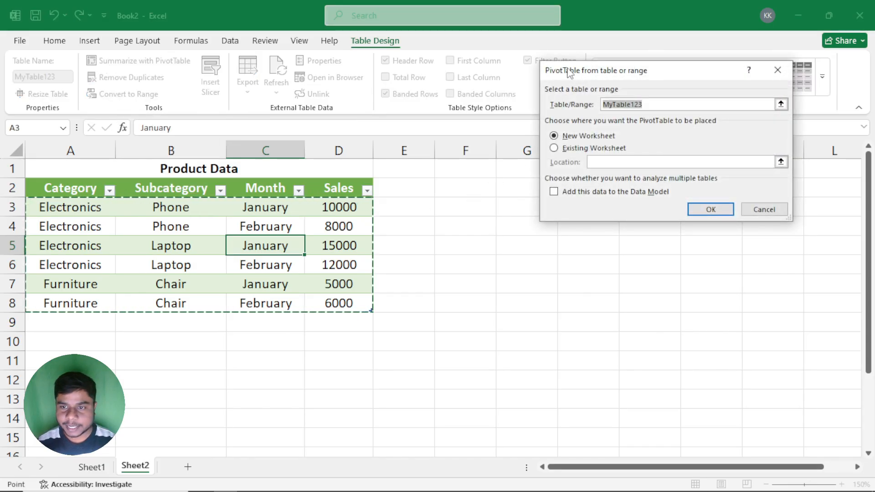
left_click_drag(423, 117, 410, 101)
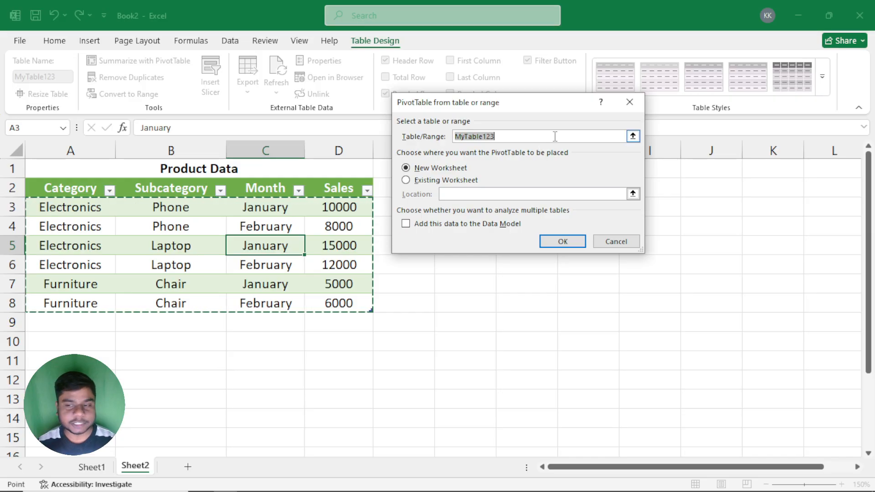
left_click(628, 104)
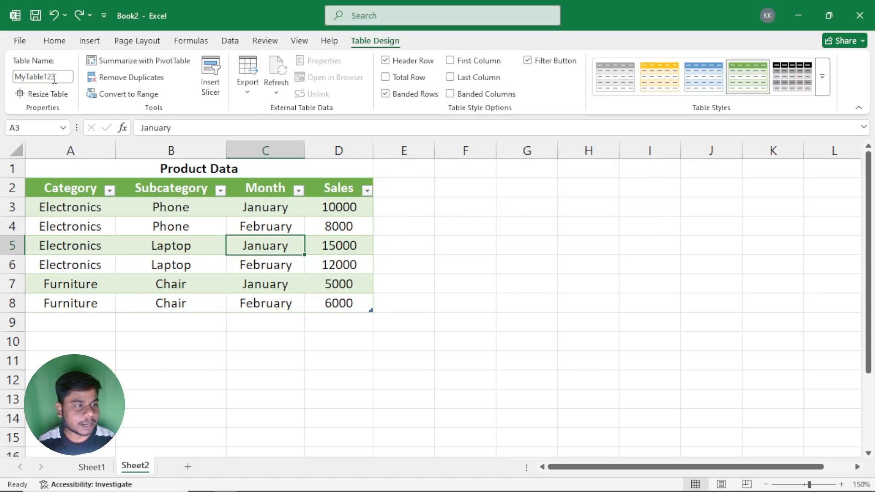
Step: Rename the Product Data table on Sheet2 as MyTable
left_click(55, 78)
left_click(62, 77)
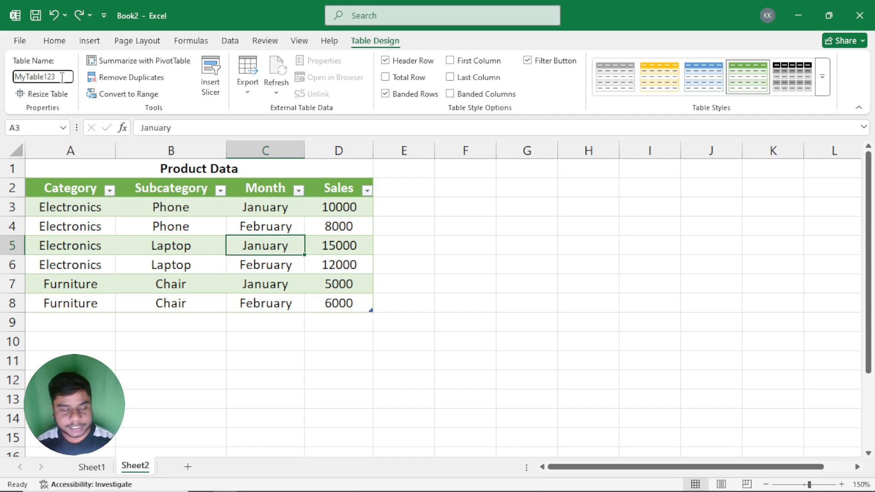
left_click(146, 199)
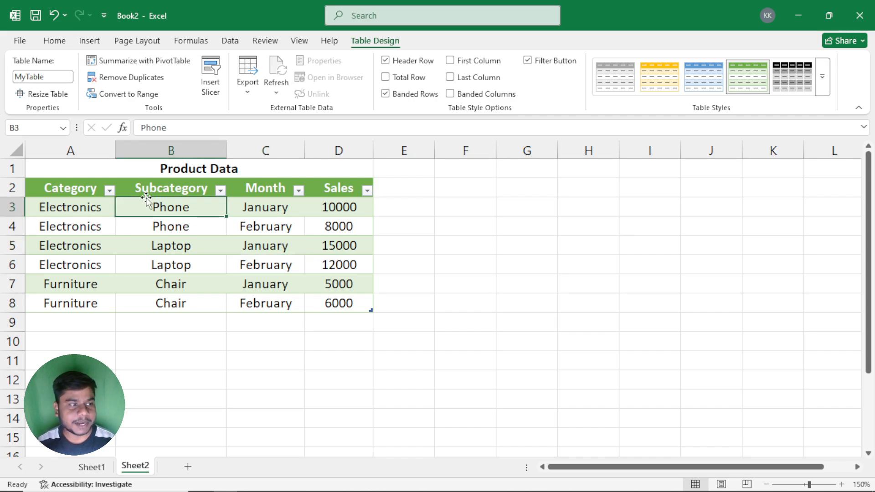
Step: Summarize MyTable with a PivotTable placed on the existing worksheet at cell F3 of Sheet2
left_click(283, 221)
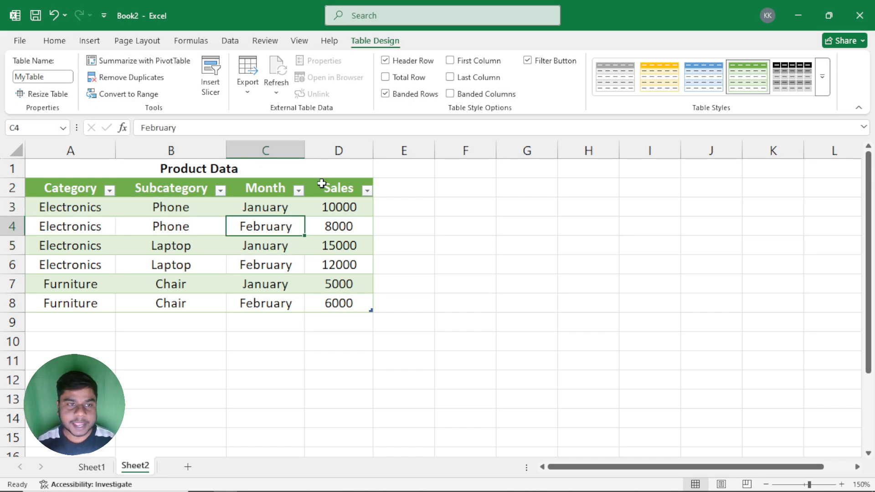
left_click(121, 66)
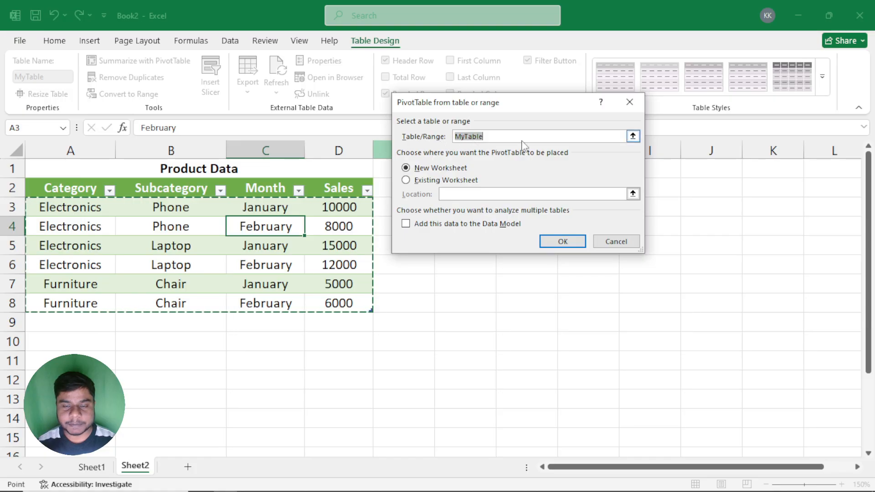
left_click_drag(486, 103, 575, 81)
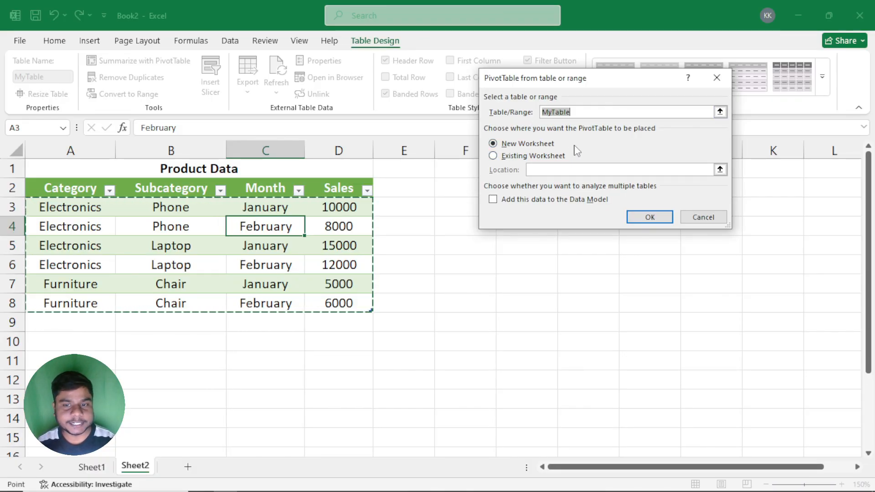
left_click(502, 156)
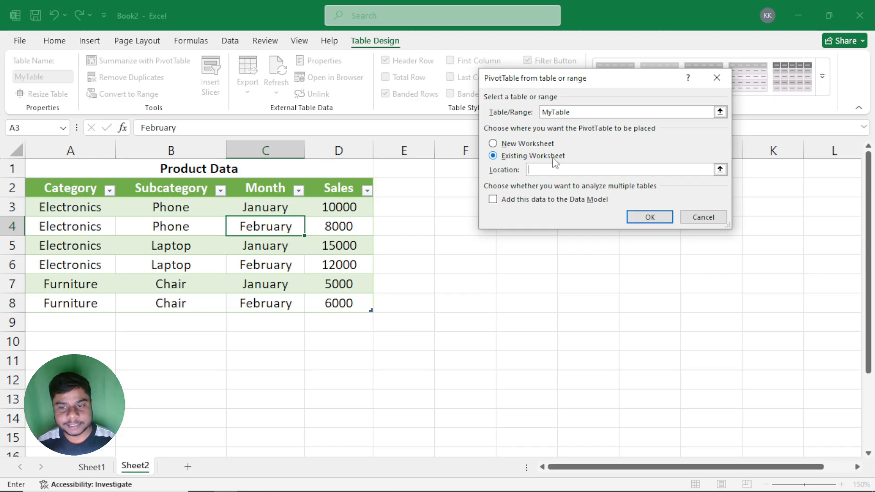
left_click_drag(545, 81, 613, 109)
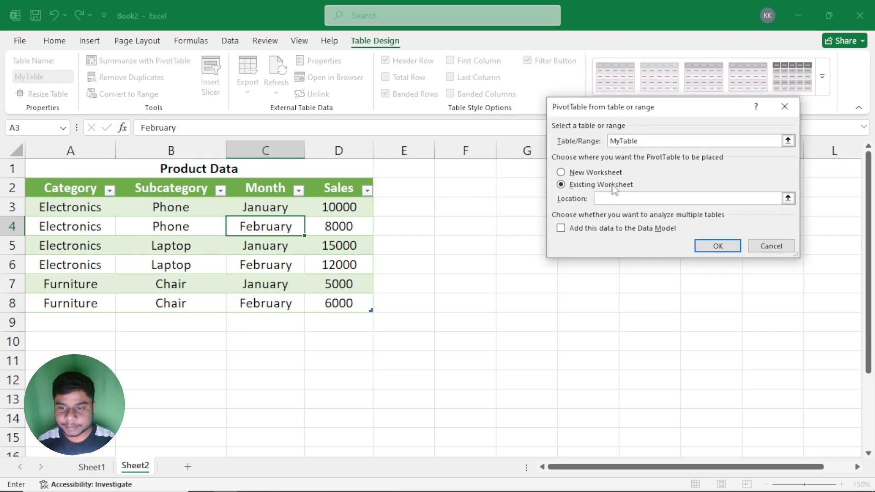
left_click(461, 208)
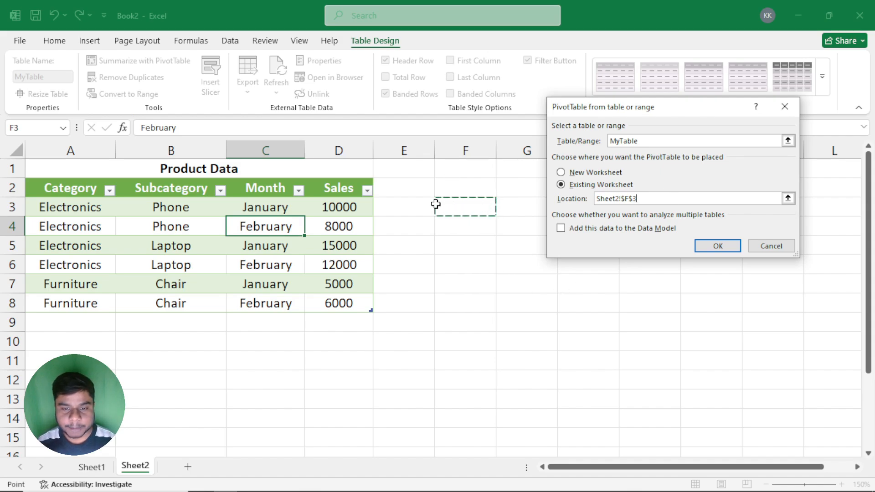
left_click_drag(596, 109, 582, 63)
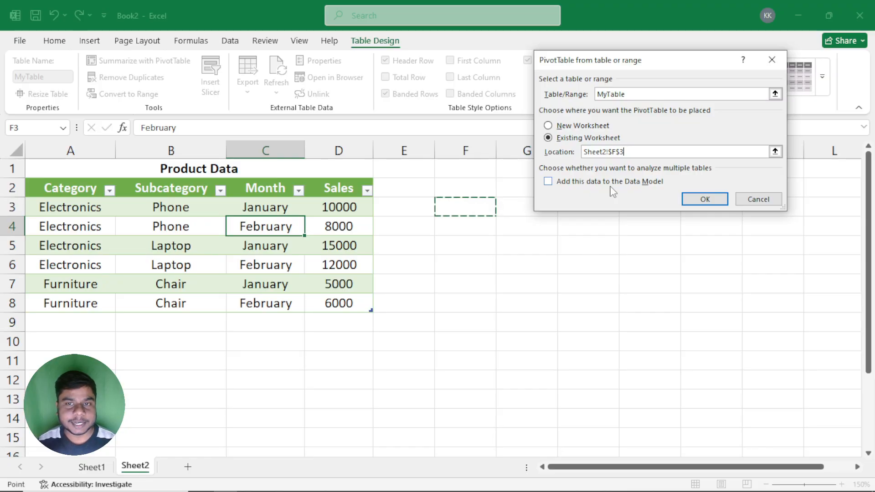
left_click(705, 200)
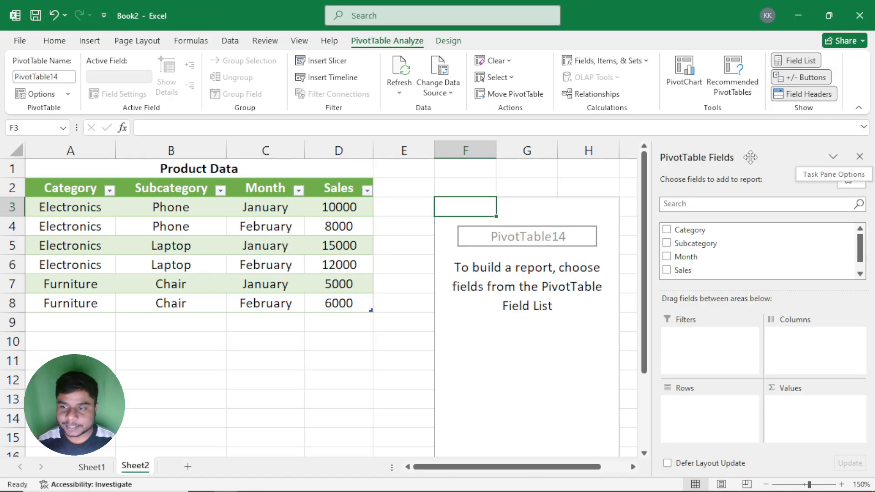
Step: Close and reopen the PivotTable field list, and float it over the sheet before docking it back
left_click(859, 156)
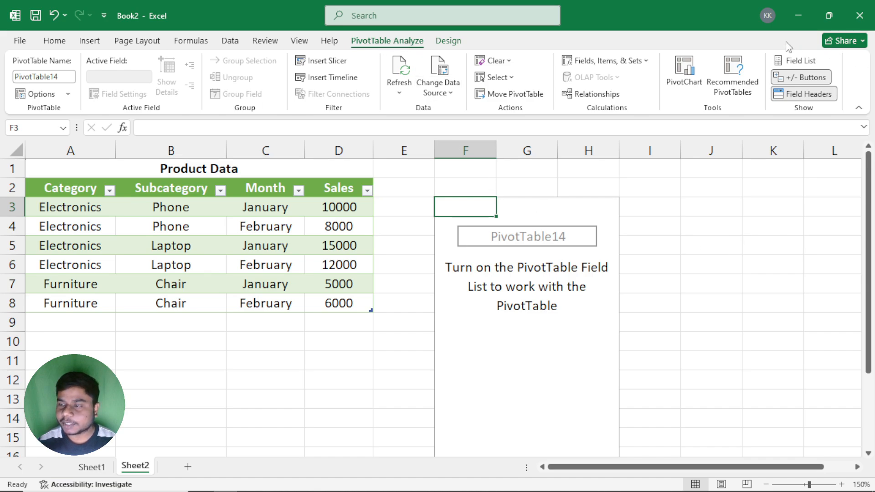
left_click(797, 64)
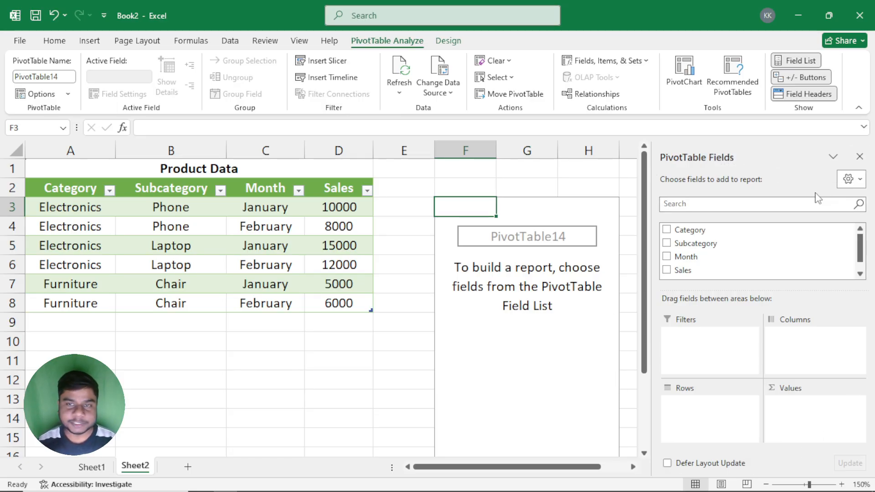
left_click_drag(747, 151, 406, 159)
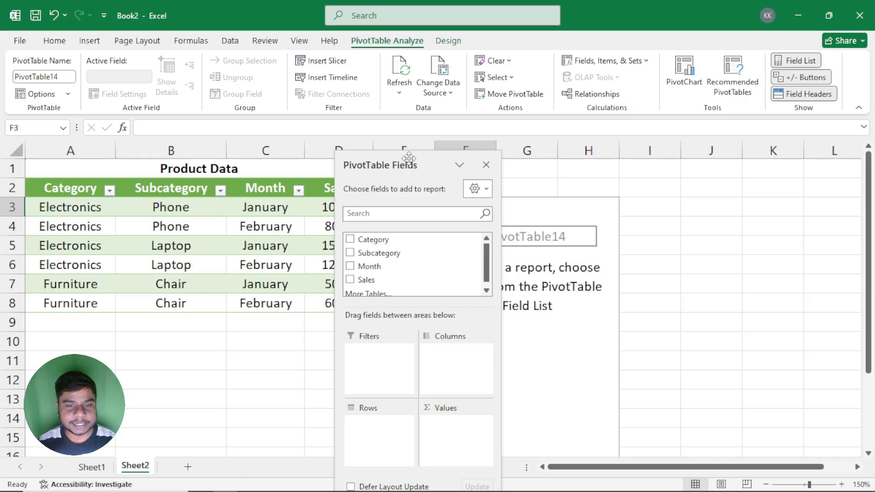
double_click(409, 158)
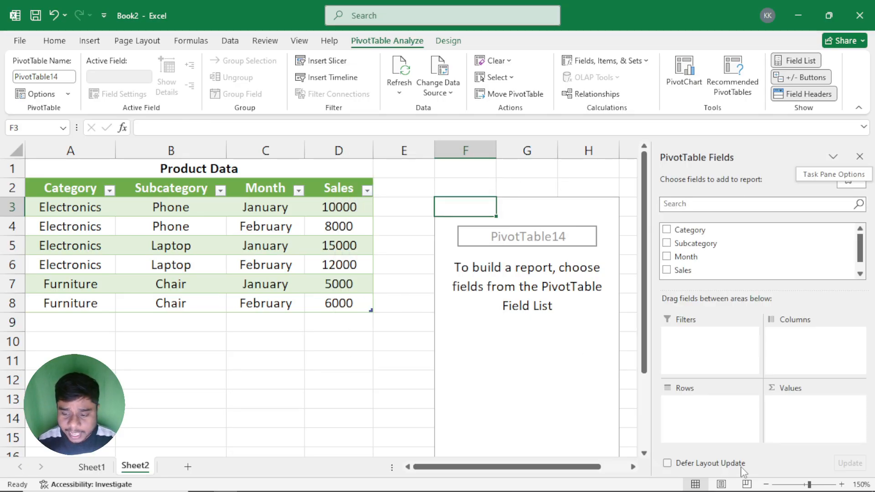
Step: Add the Category field to the PivotTable's rows area
left_click(765, 485)
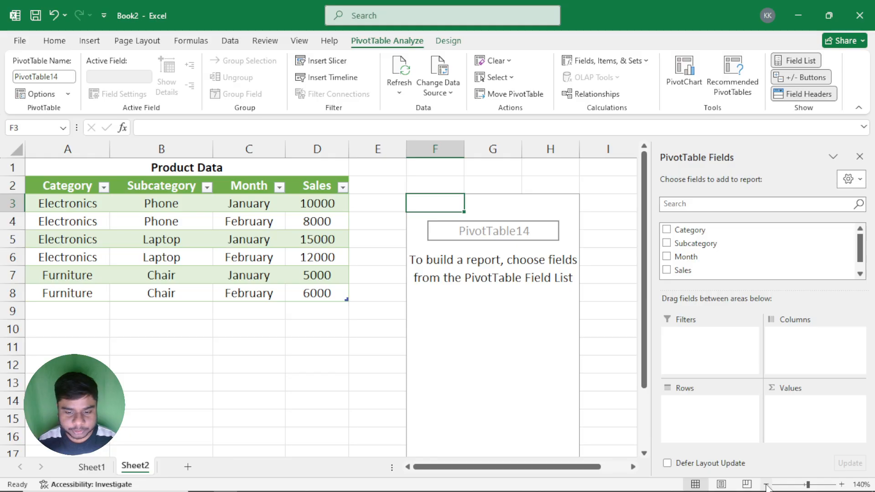
left_click(765, 485)
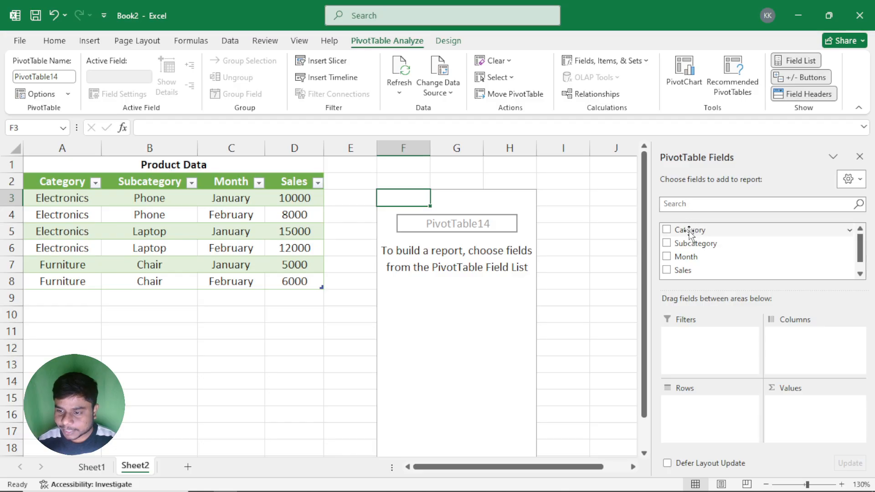
left_click_drag(692, 235, 712, 414)
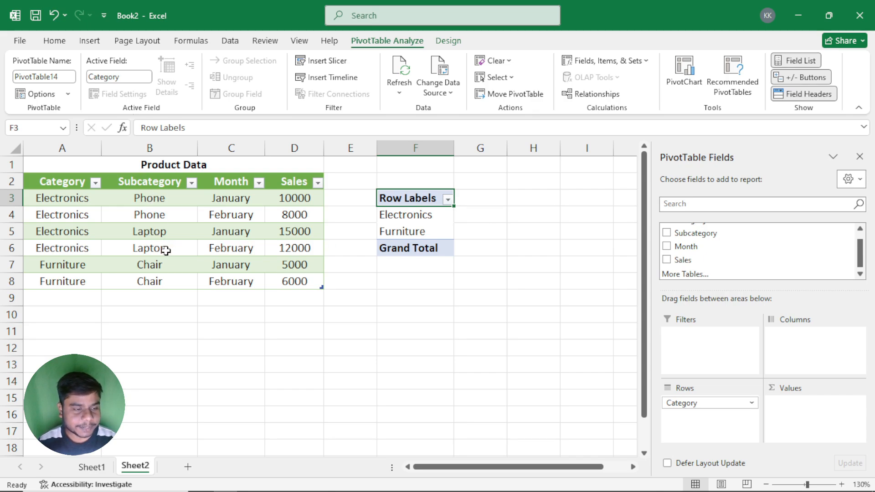
Step: Place the Subcategory field in the PivotTable's columns area, and move it into the rows area below Category
scroll(718, 237, "up", 1)
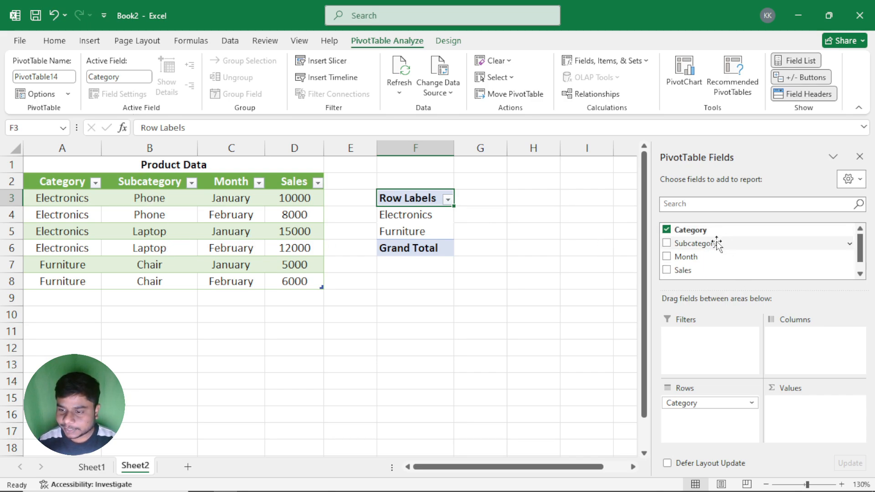
left_click_drag(699, 246, 827, 348)
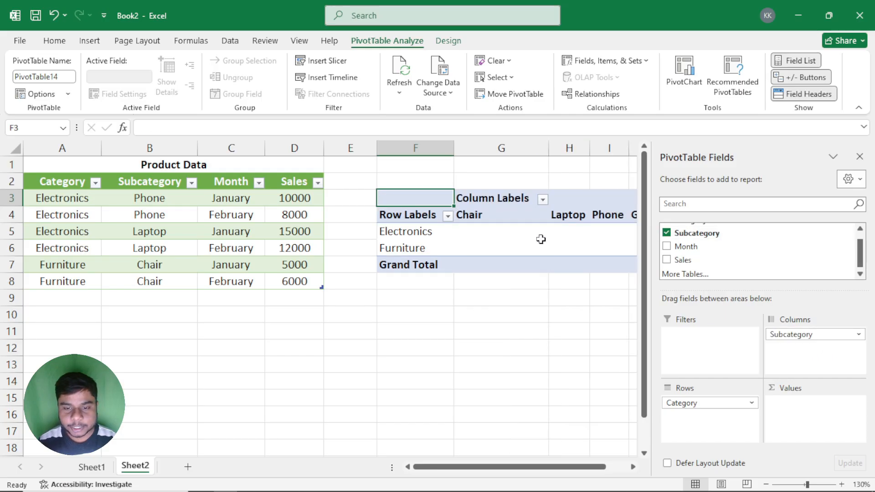
left_click_drag(558, 467, 581, 466)
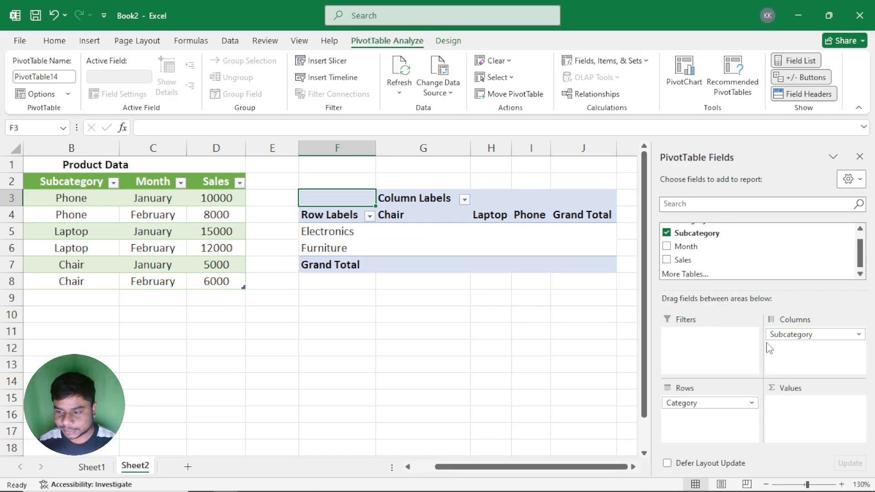
left_click_drag(805, 336, 705, 422)
left_click_drag(610, 466, 589, 466)
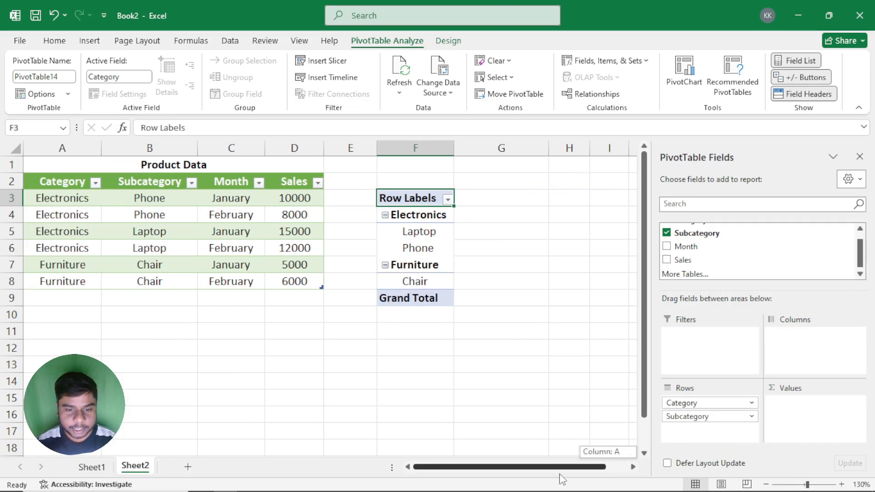
Step: Review the category and subcategory row labels, and add the Month field to the PivotTable's columns area
left_click(416, 214)
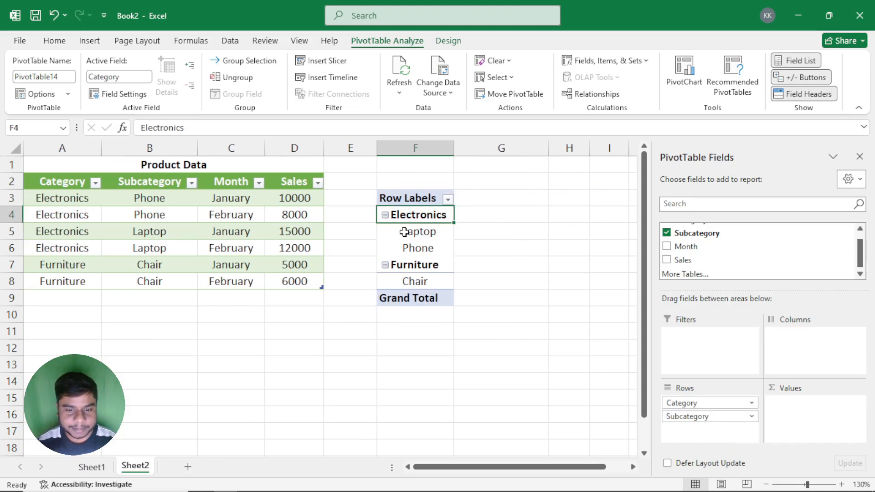
left_click_drag(404, 231, 408, 246)
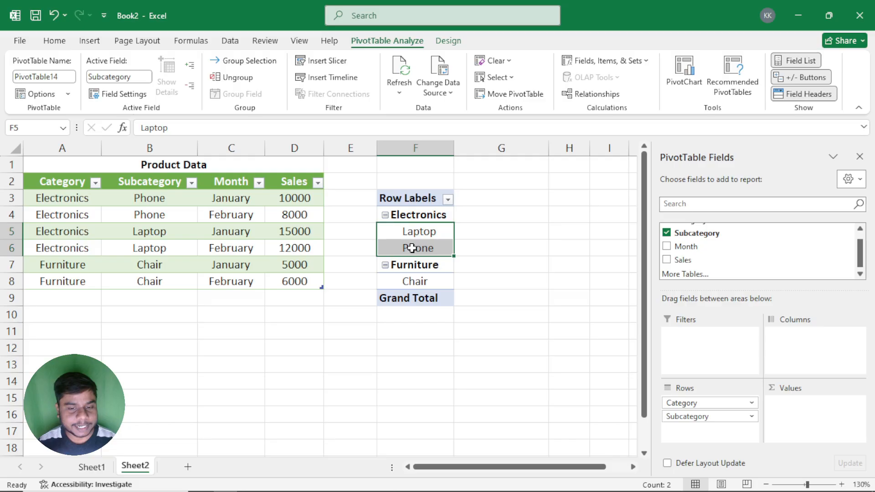
left_click(417, 281)
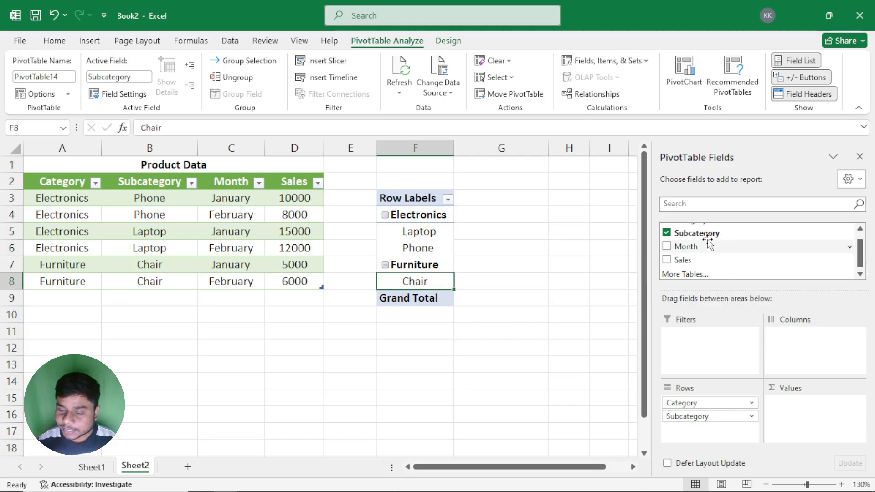
left_click_drag(685, 246, 777, 342)
left_click_drag(539, 472, 577, 472)
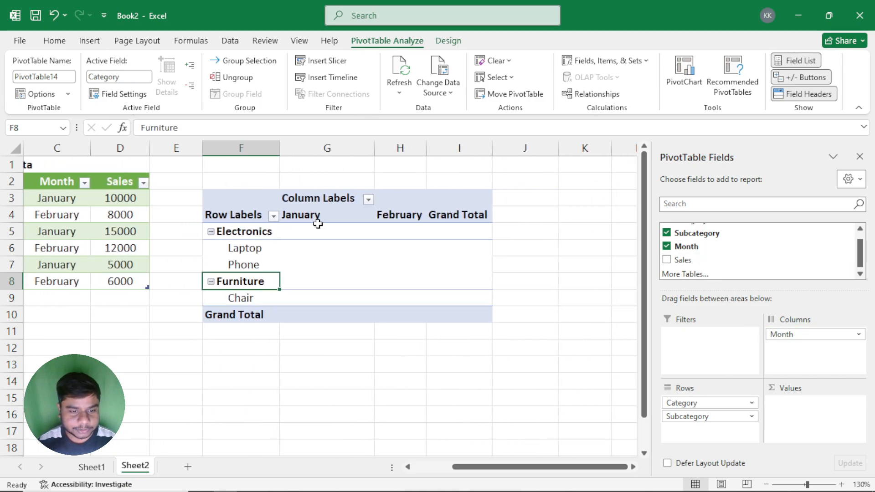
Step: Look over the empty January, February and Grand Total cells, and add the Sales field to the PivotTable's values area
left_click_drag(317, 225, 323, 287)
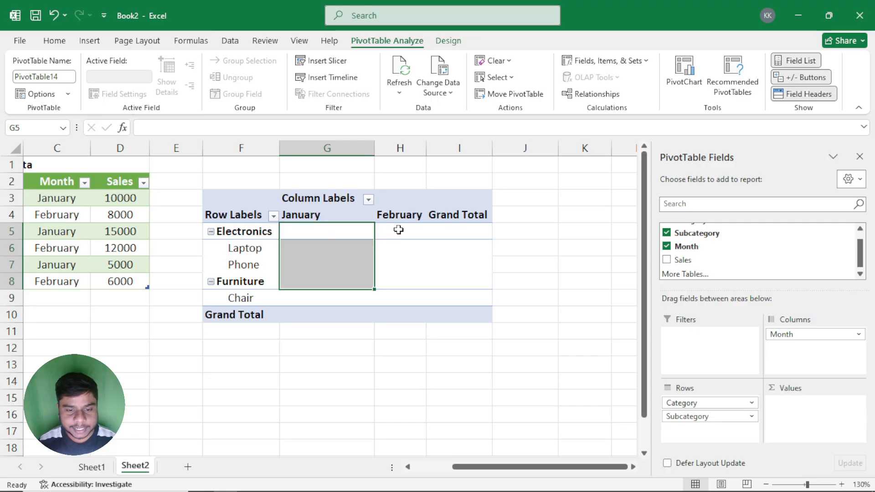
left_click_drag(399, 230, 402, 294)
left_click_drag(336, 232, 461, 232)
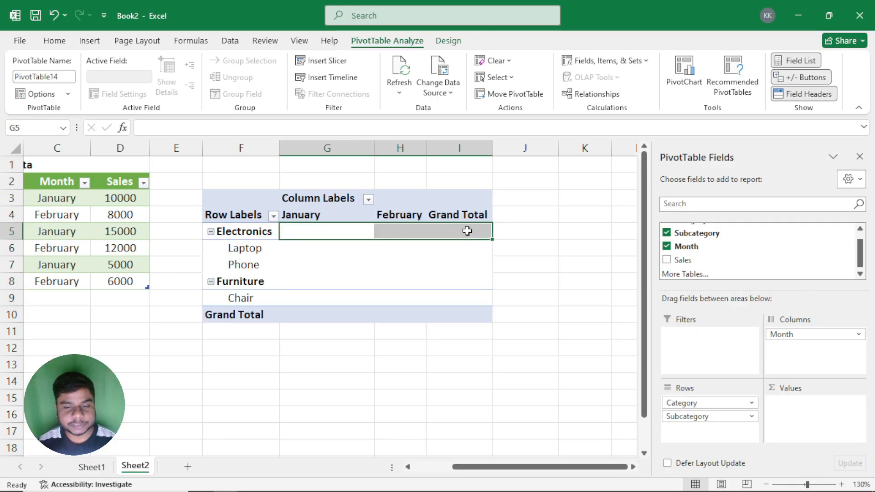
left_click(467, 231)
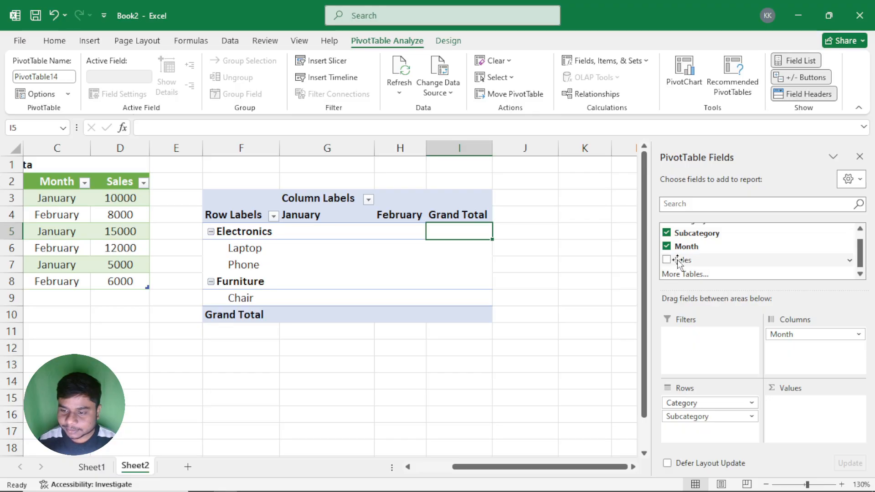
left_click_drag(678, 262, 795, 416)
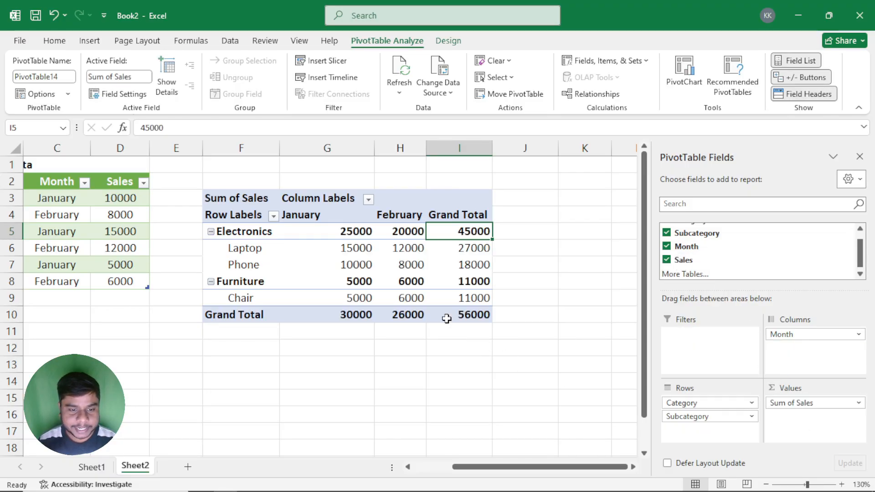
Step: Examine the monthly sales and row totals for Electronics and its Laptop and Phone subcategories in the PivotTable
left_click(326, 230)
left_click_drag(377, 228, 401, 228)
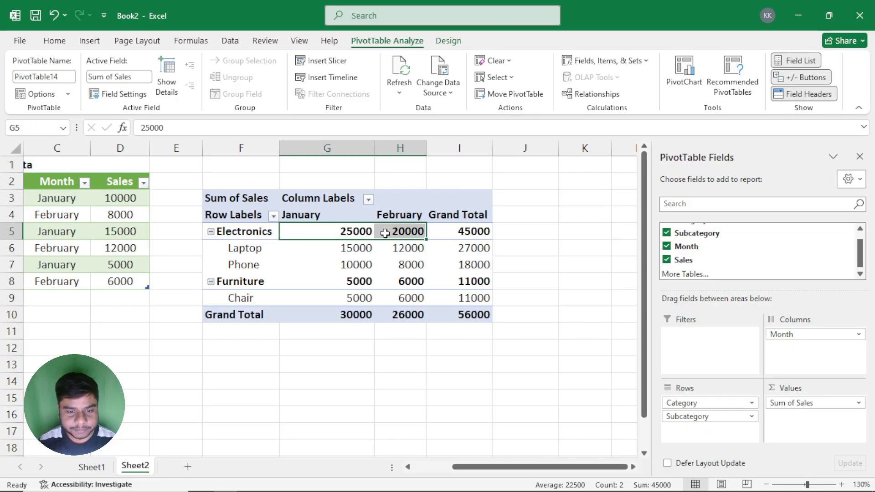
left_click_drag(328, 250, 417, 265)
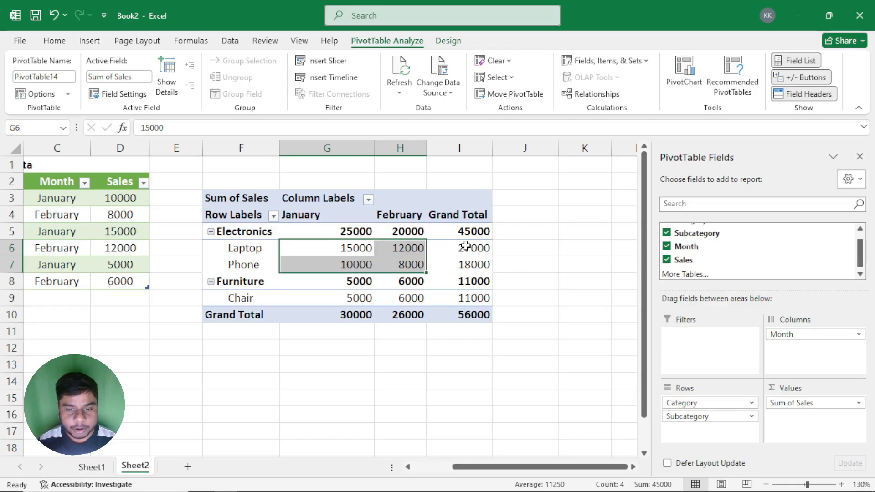
left_click_drag(465, 246, 454, 258)
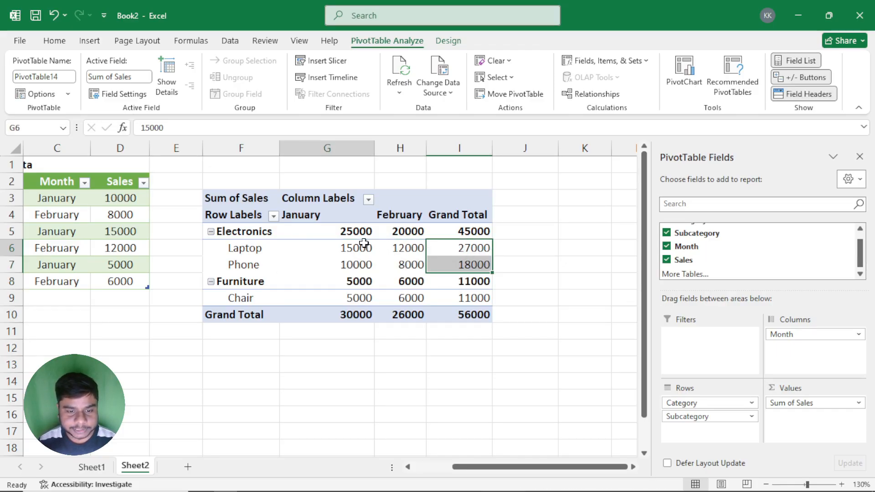
left_click_drag(363, 243, 400, 248)
left_click(458, 248)
left_click(345, 265)
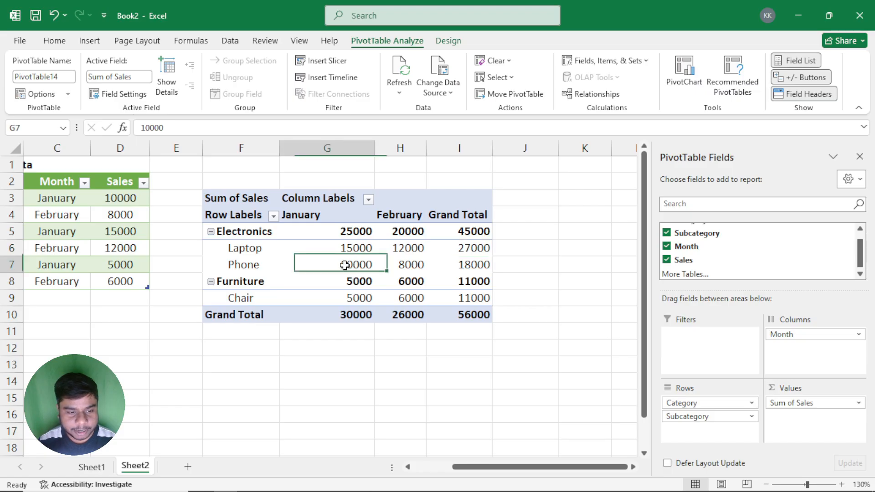
left_click_drag(345, 265, 400, 268)
left_click(461, 266)
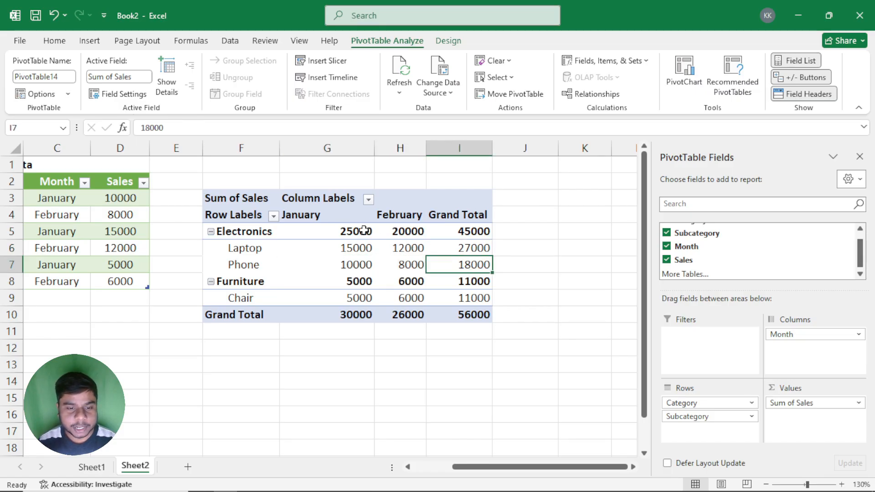
Step: Compare the Electronics subtotals with the Laptop and Phone values, and review the PivotTable's Grand Total column and row
left_click_drag(363, 230, 475, 233)
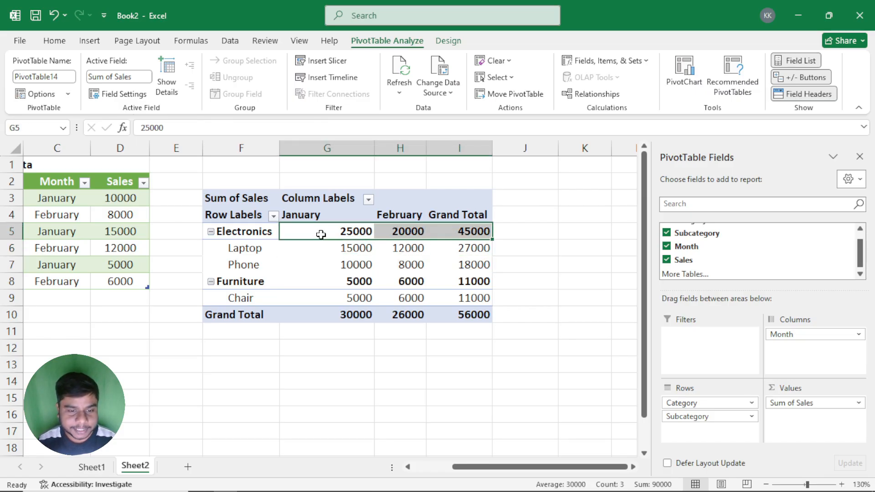
left_click_drag(351, 249, 432, 269)
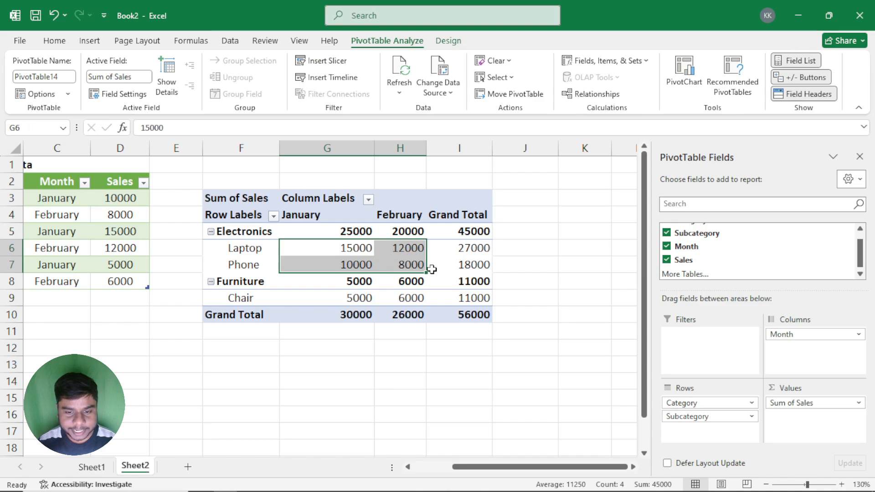
left_click_drag(474, 231, 474, 313)
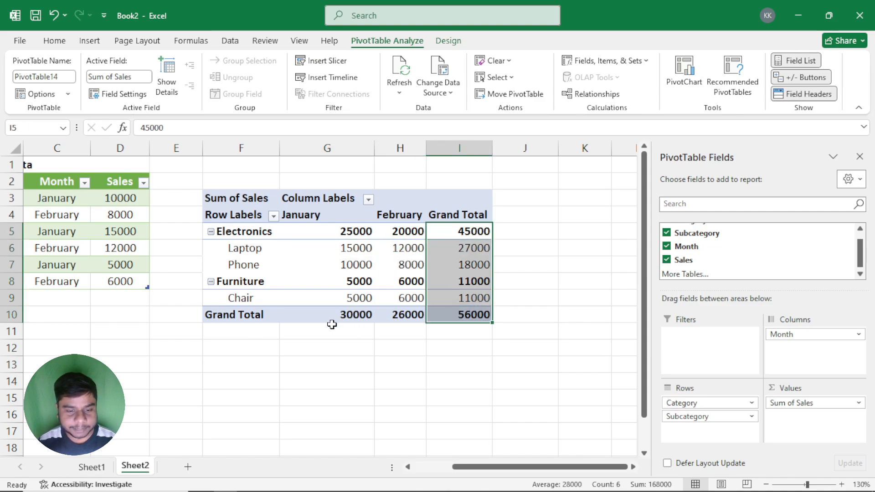
left_click_drag(340, 314, 403, 315)
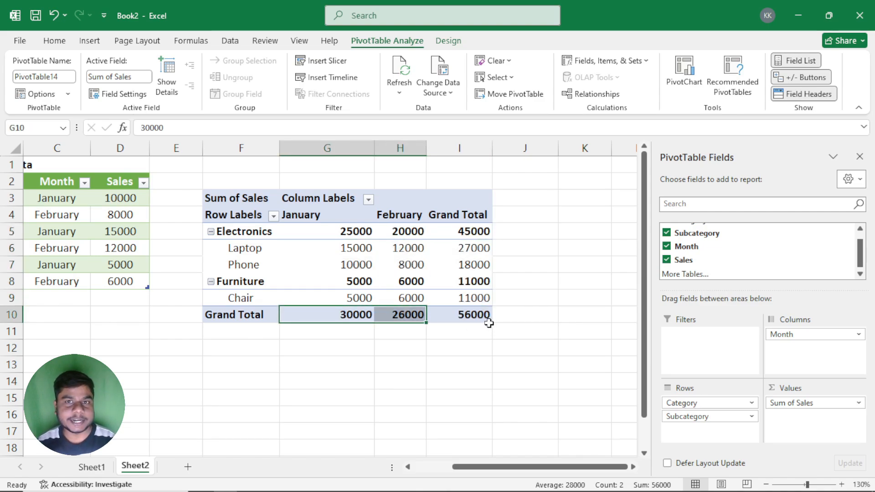
left_click_drag(476, 247, 479, 264)
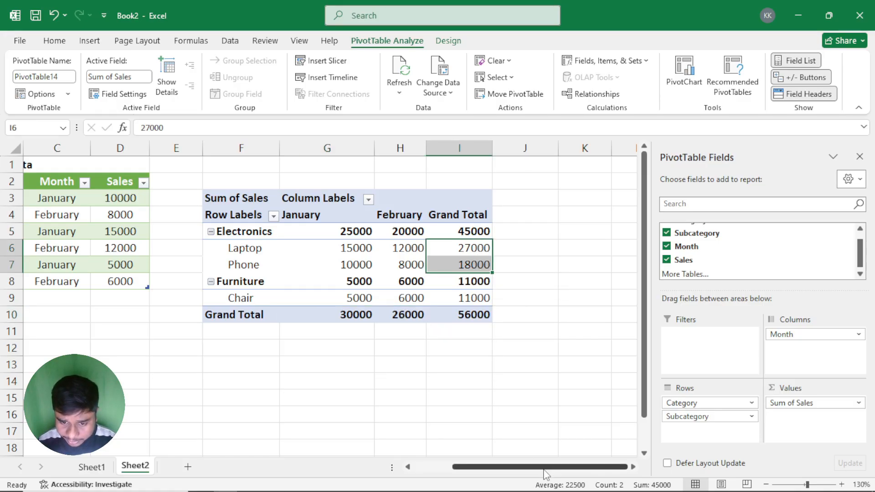
left_click_drag(545, 467, 469, 453)
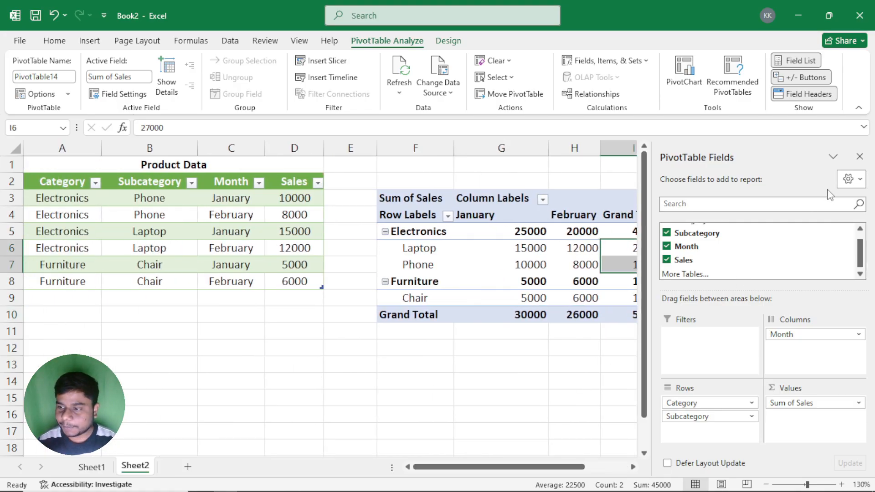
left_click_drag(550, 466, 591, 467)
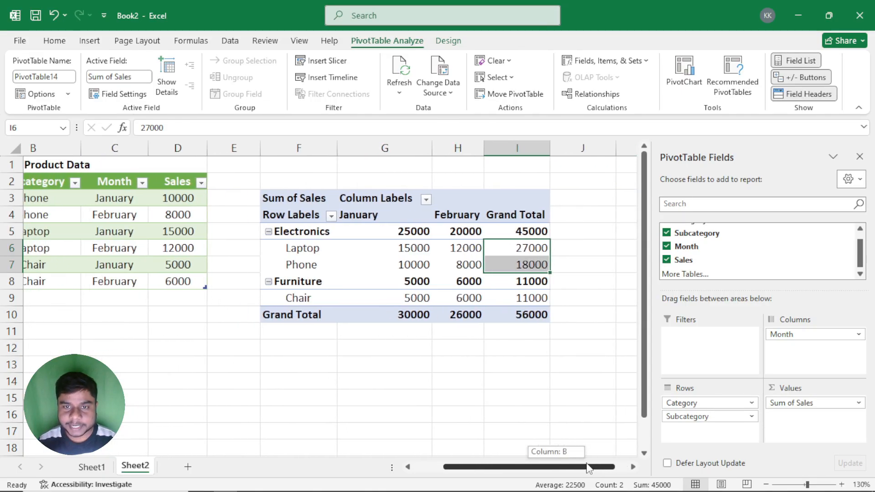
Step: Examine the PivotTable's subtotal display options and the Electronics and Furniture subtotal rows they affect
left_click(452, 46)
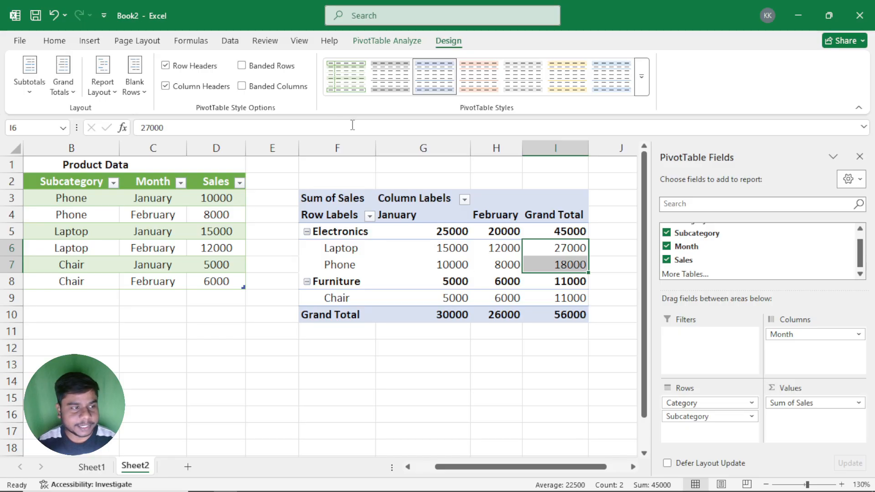
mouse_move(407, 260)
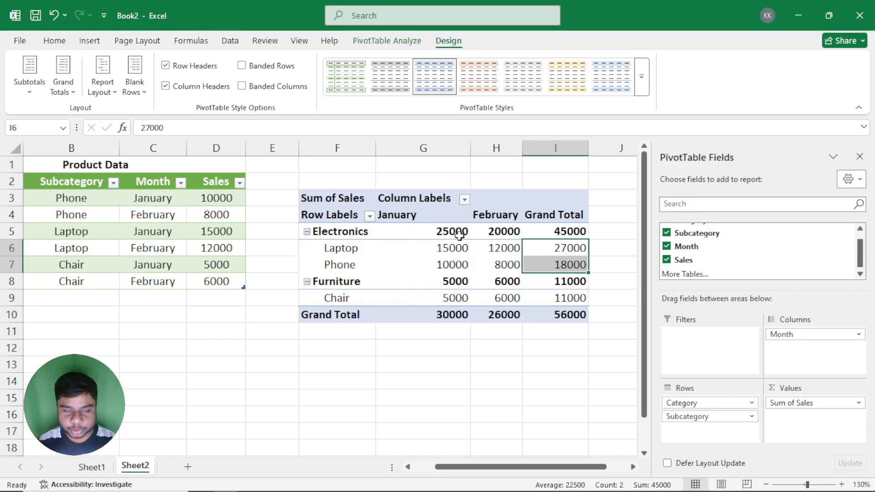
mouse_move(452, 264)
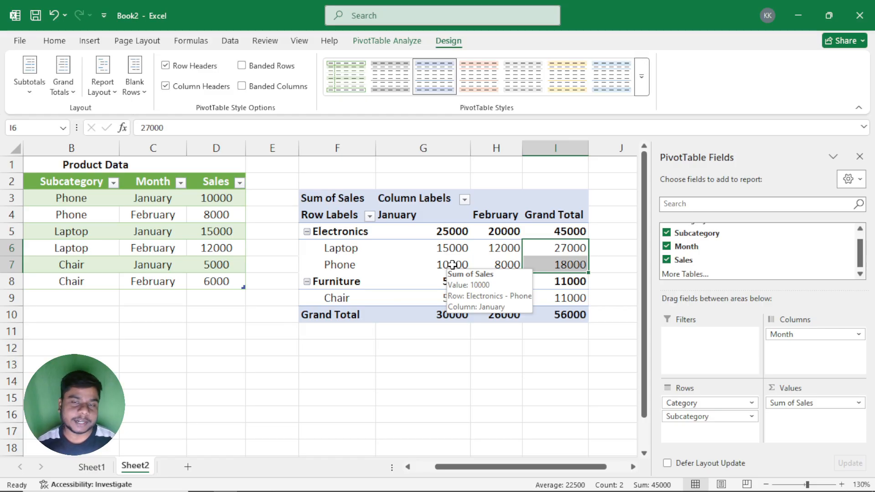
left_click(430, 254)
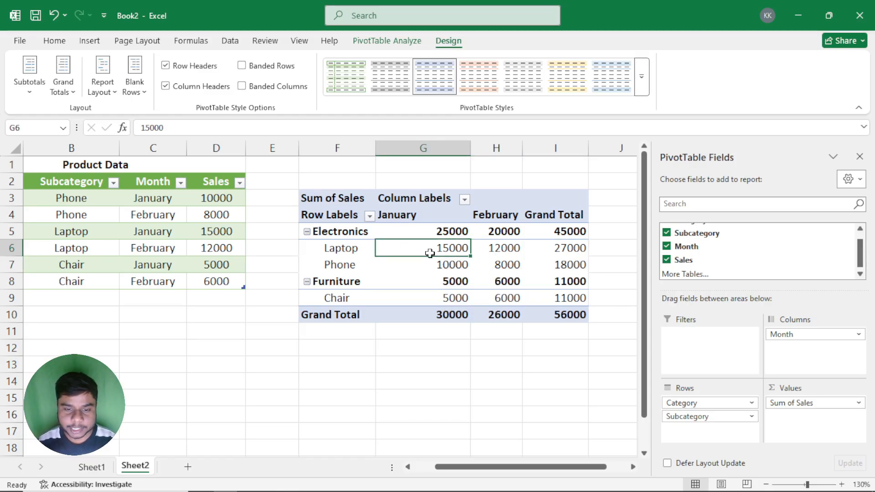
left_click(21, 82)
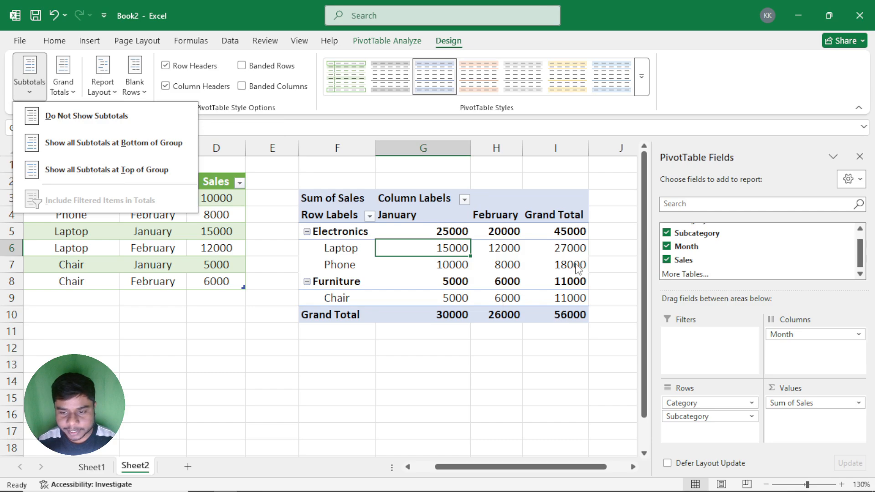
key("Escape")
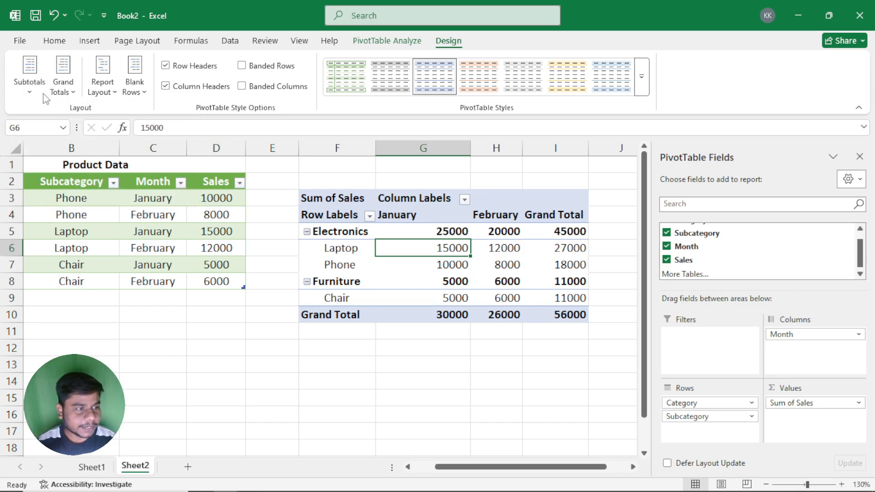
left_click(30, 89)
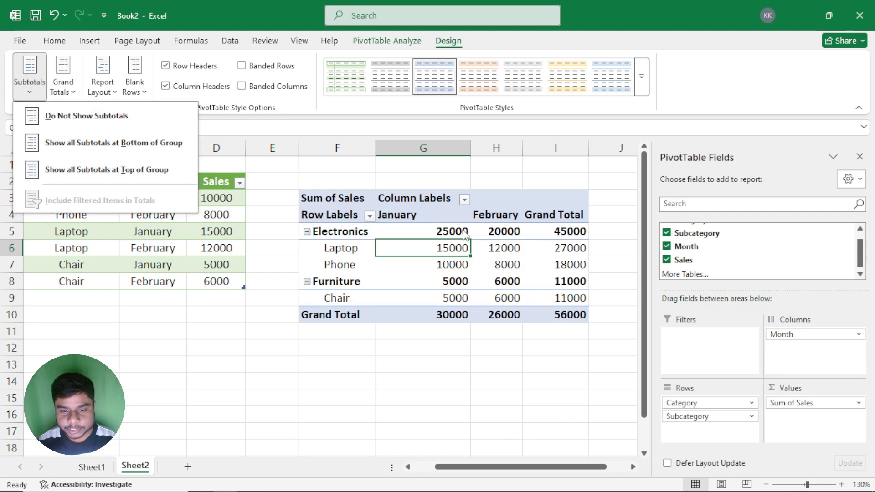
left_click_drag(456, 231, 552, 230)
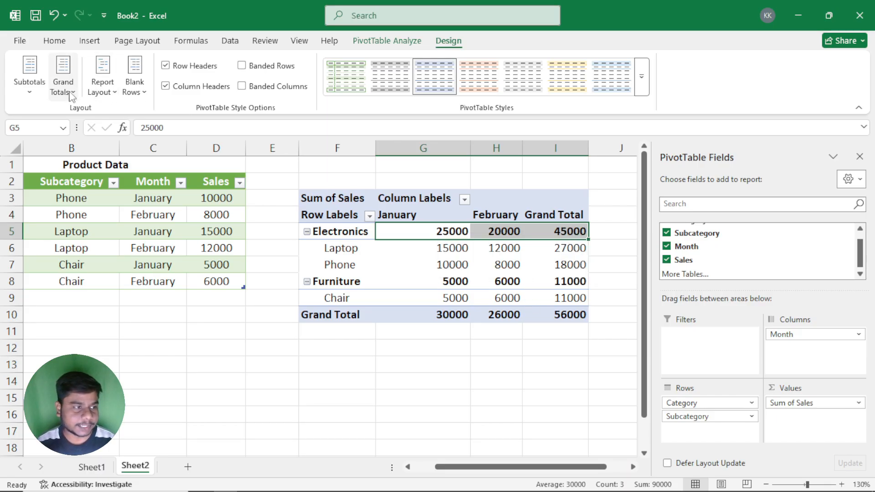
left_click(32, 87)
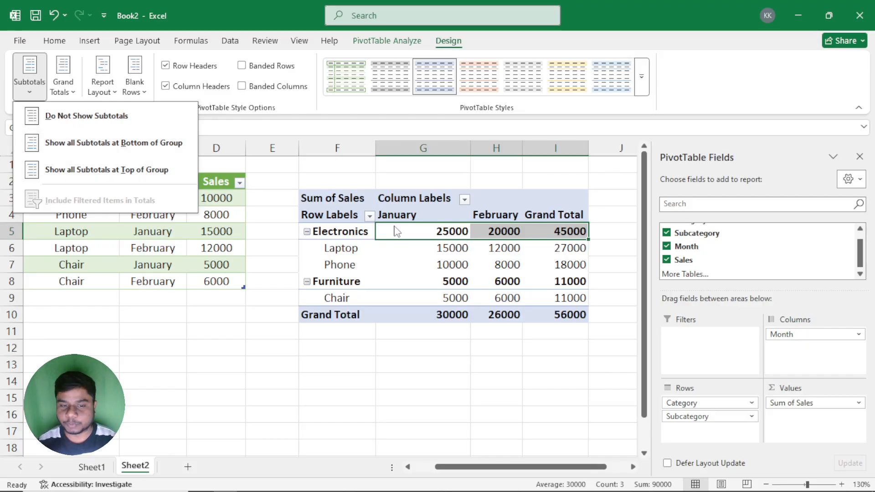
left_click(421, 243)
left_click_drag(328, 232, 559, 263)
left_click_drag(343, 283, 544, 305)
left_click_drag(421, 232, 504, 231)
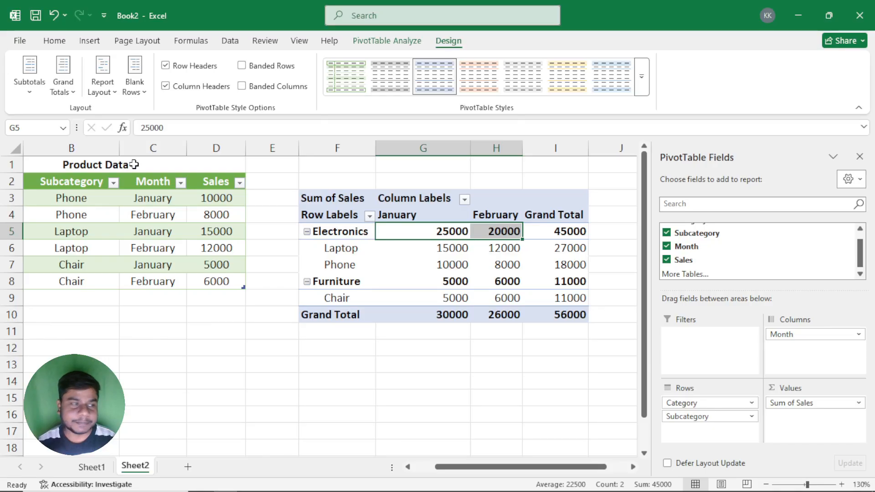
Step: Show all subtotals at the bottom of each group, and check the Electronics Total against the Laptop and Phone sales for both months
left_click(29, 75)
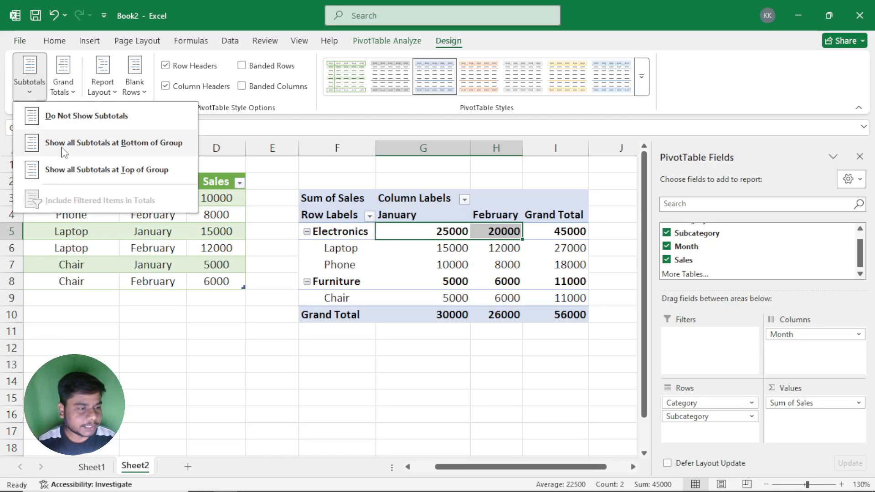
left_click(144, 146)
left_click(469, 283)
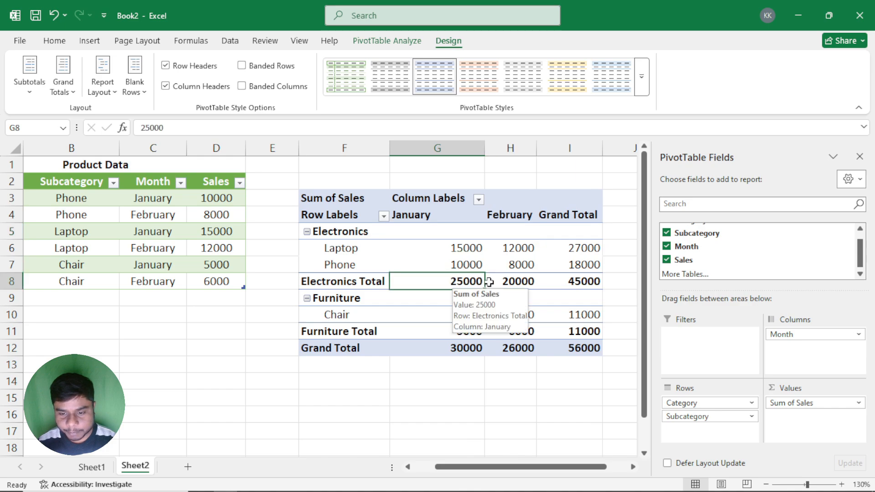
left_click_drag(488, 283, 515, 282)
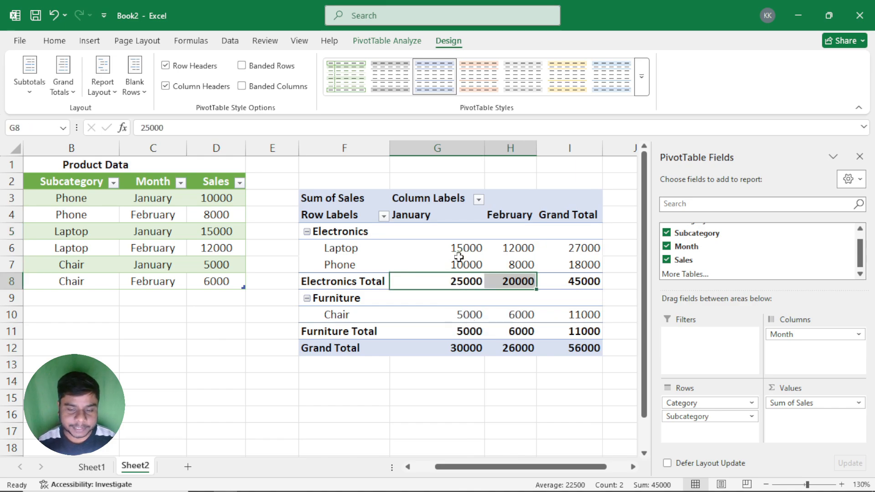
left_click_drag(455, 246, 463, 274)
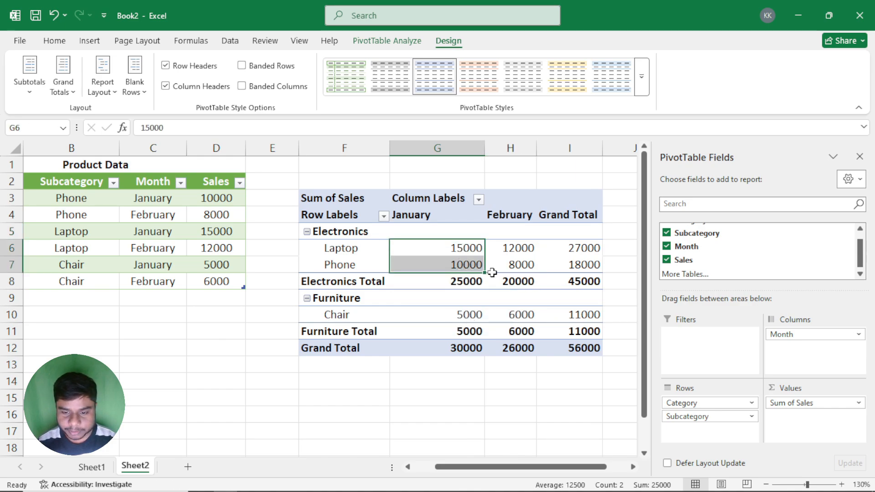
left_click_drag(509, 248, 517, 273)
left_click_drag(462, 282, 509, 282)
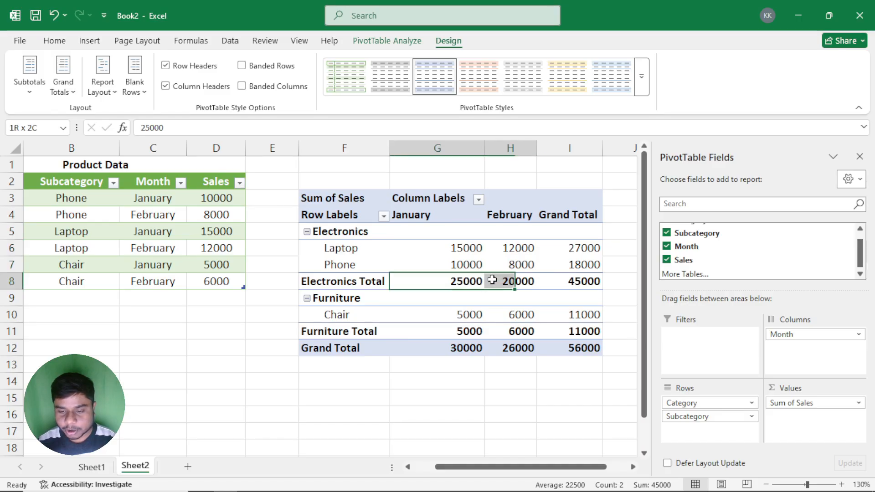
Step: Show all PivotTable subtotals at the top of each group
left_click(570, 282)
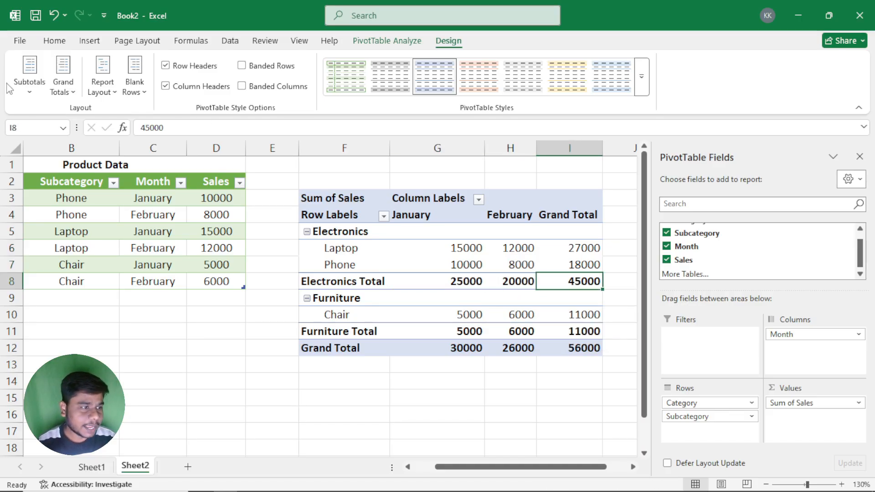
left_click(30, 91)
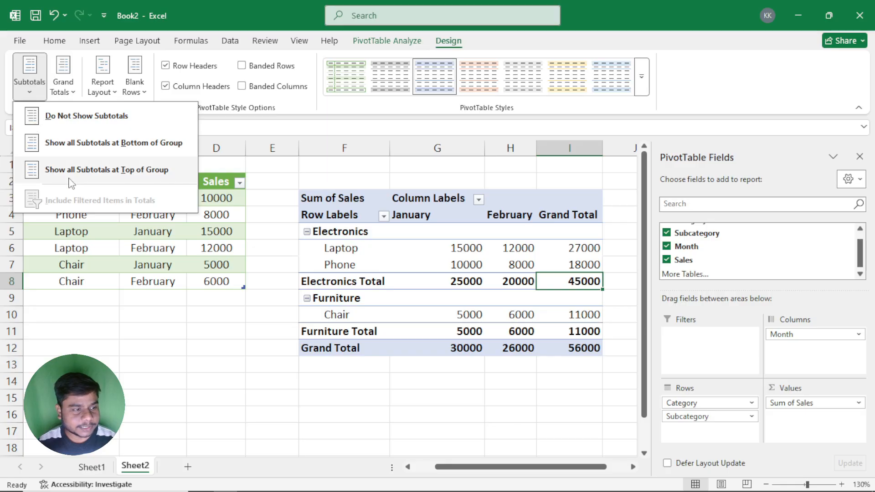
left_click(132, 172)
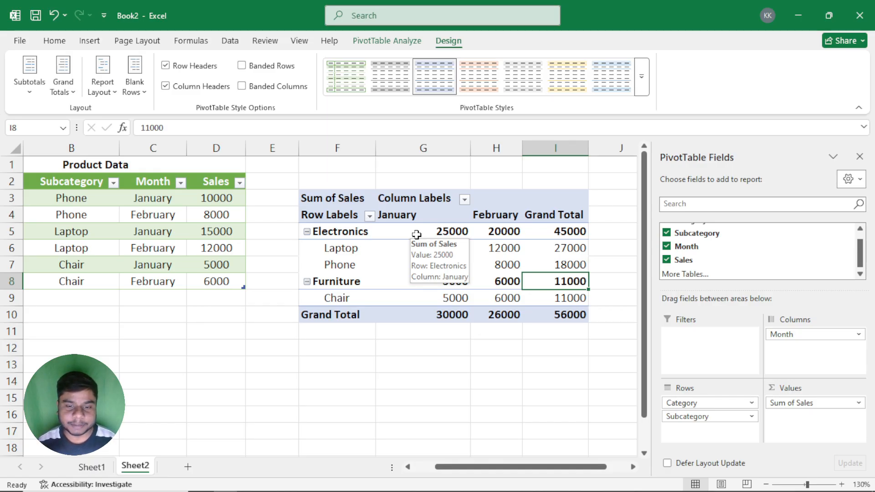
Step: Set the PivotTable to not show subtotals, and check the Electronics row across both months and the Grand Total column
left_click(27, 88)
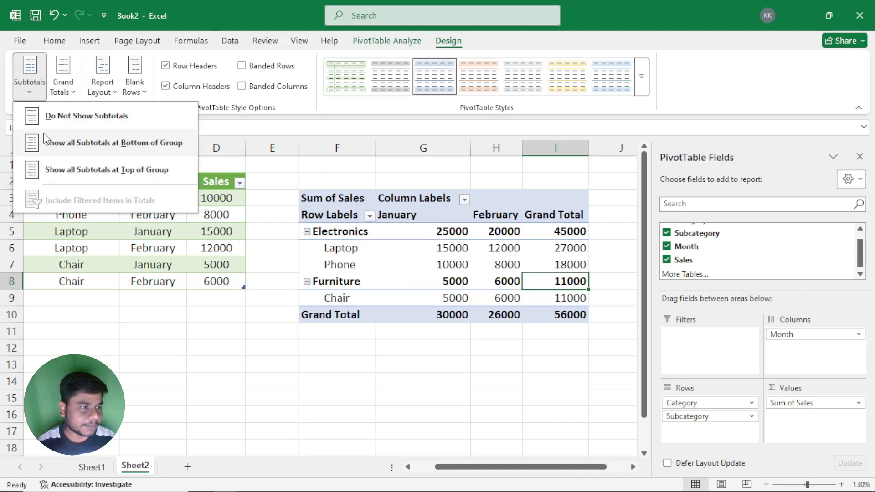
left_click(67, 116)
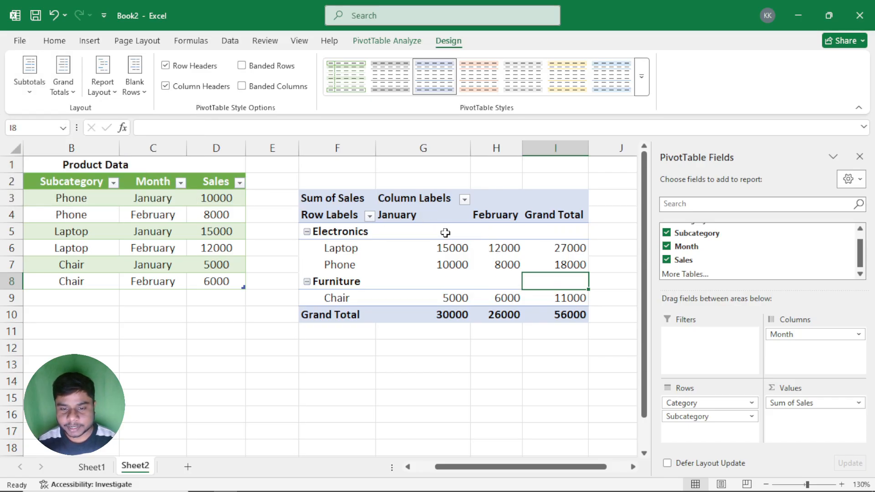
left_click_drag(445, 231, 546, 233)
left_click(524, 262)
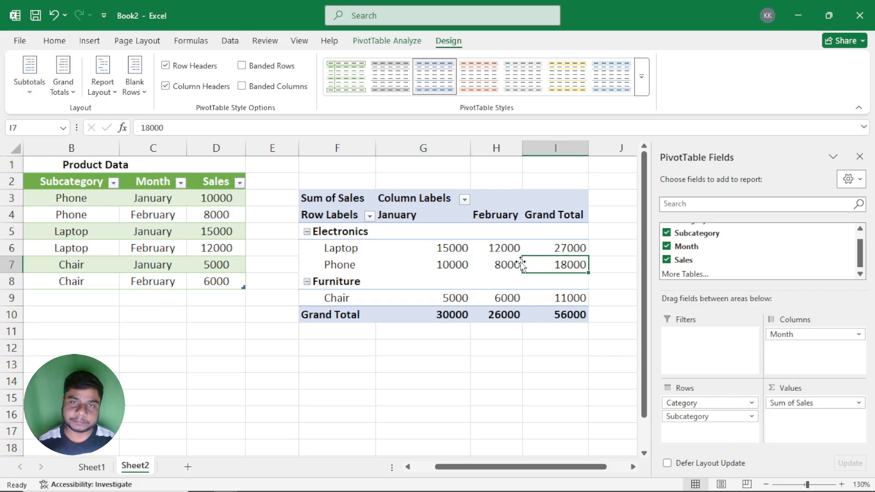
Step: Examine the grand total display options and the PivotTable's Grand Total column and row they affect
left_click(29, 81)
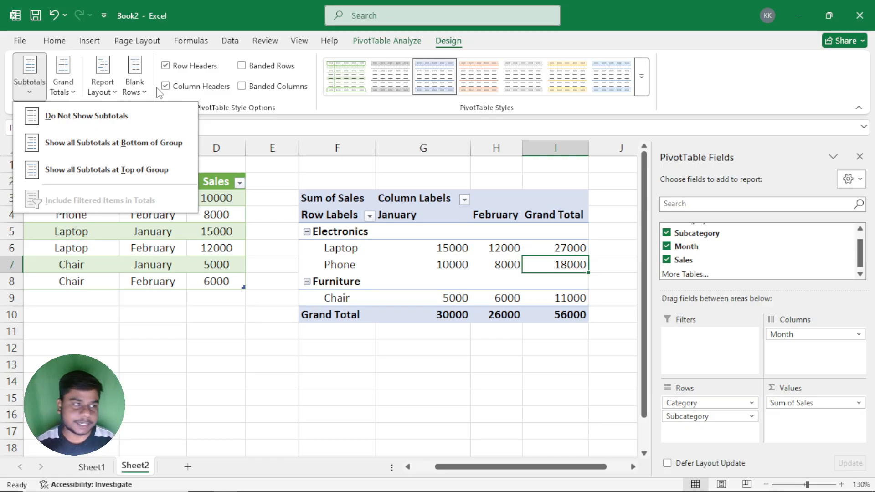
left_click(69, 82)
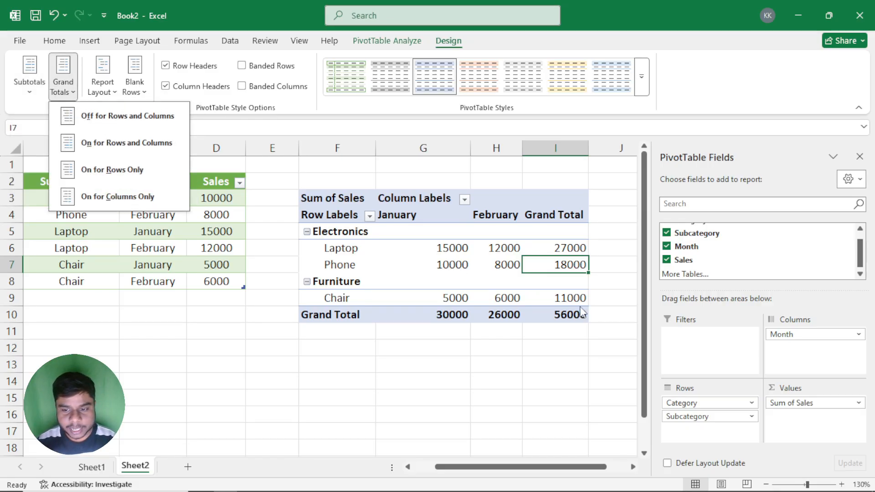
left_click(562, 232)
left_click_drag(563, 231, 566, 309)
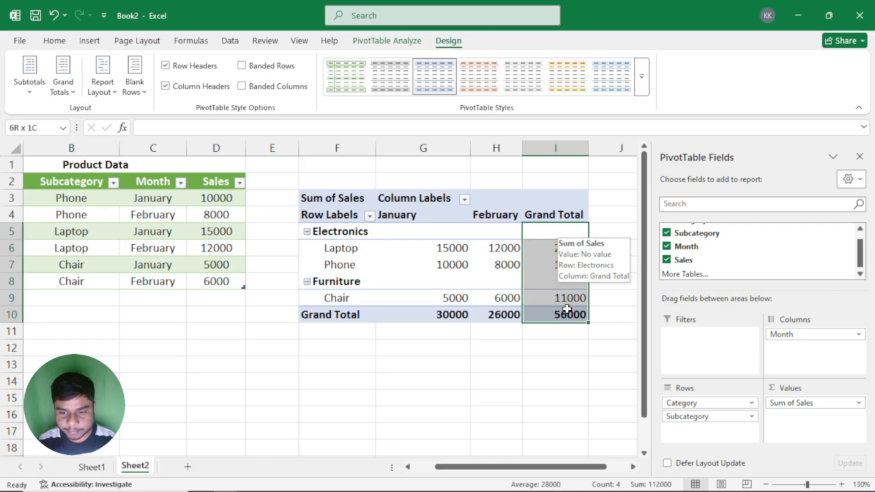
left_click_drag(418, 317, 527, 313)
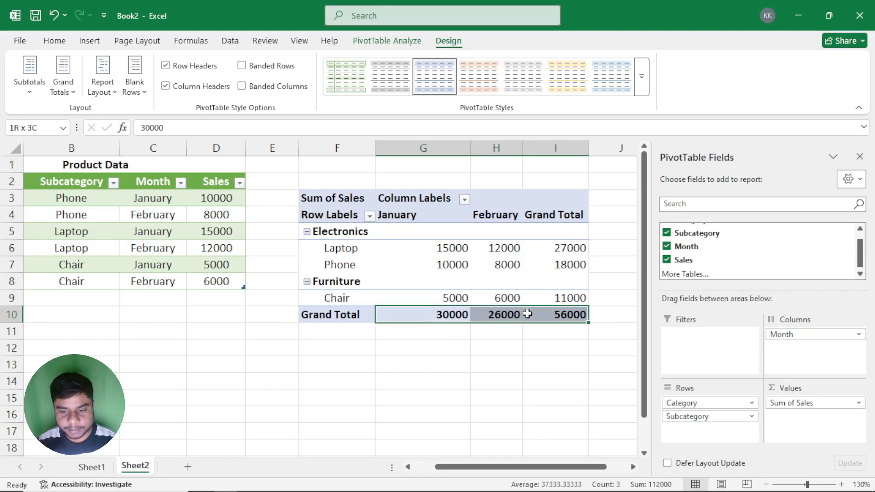
left_click(479, 263)
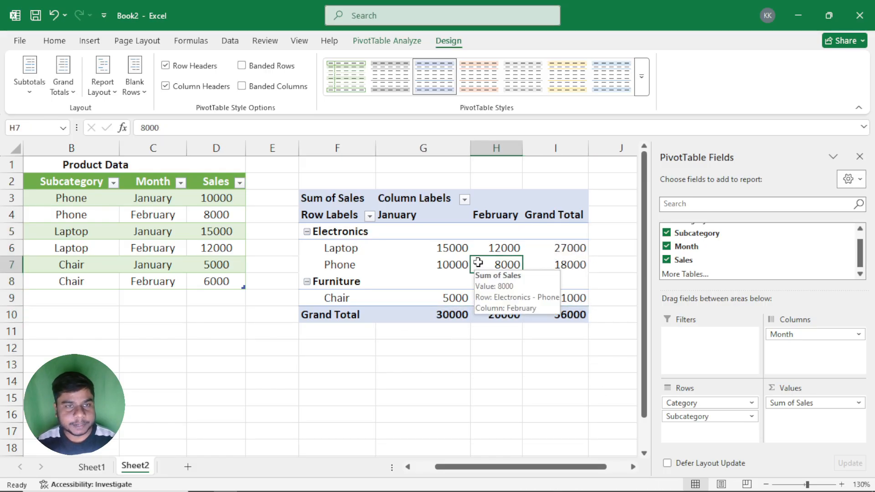
Step: Turn the PivotTable's grand totals off for rows and columns
left_click(102, 76)
left_click(66, 85)
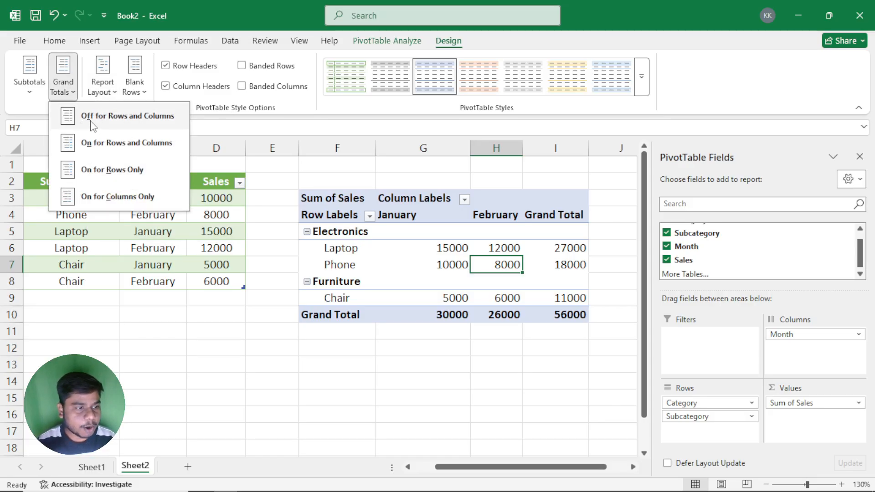
left_click(152, 122)
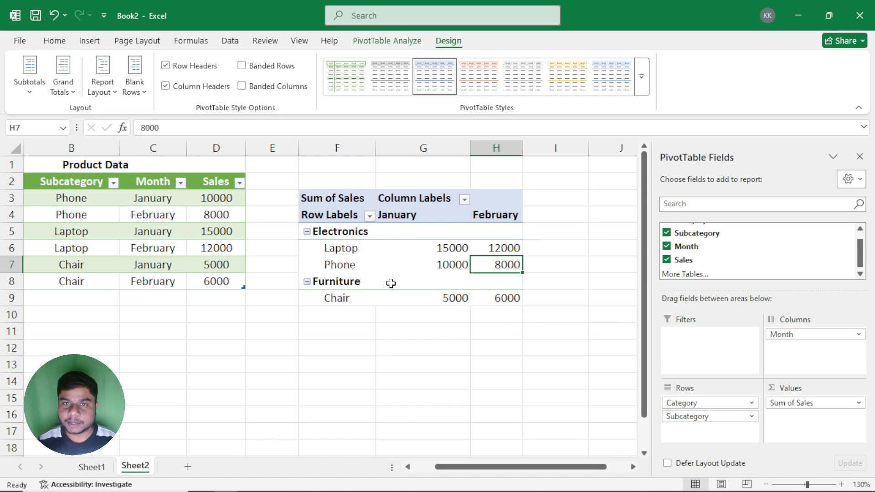
Step: Switch the grand totals on for rows and columns, and turn them off again for both
left_click(63, 87)
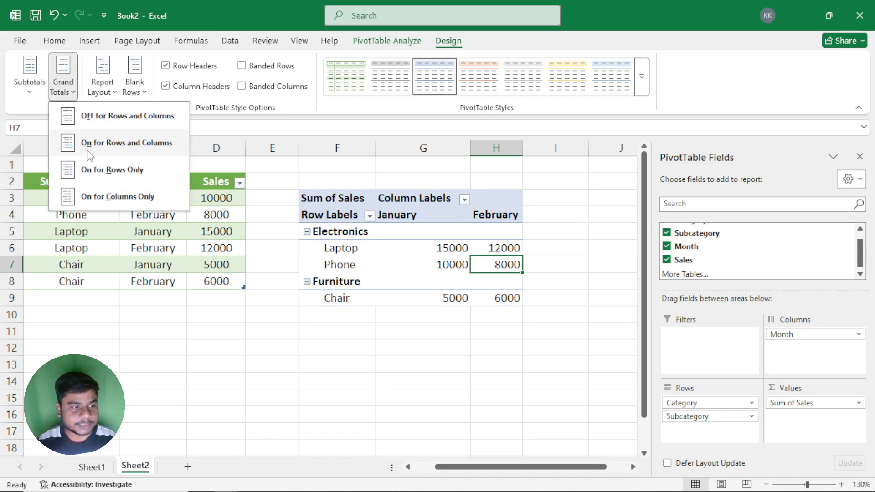
left_click(155, 155)
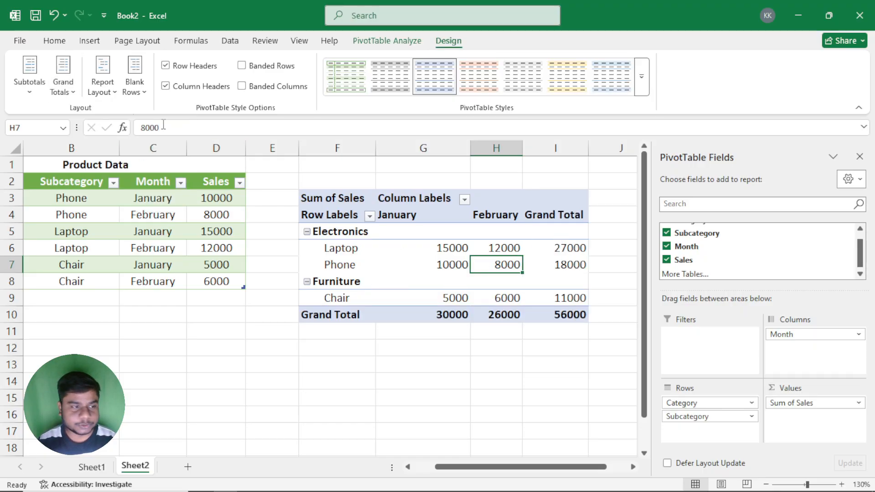
left_click(63, 86)
left_click(87, 115)
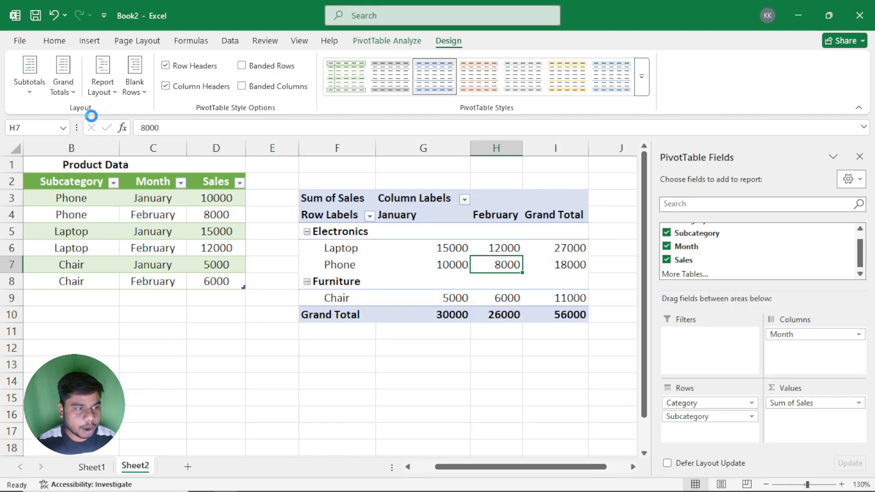
Step: Turn the grand totals on for rows only, and review the Grand Total column from Laptop to Chair
left_click(67, 91)
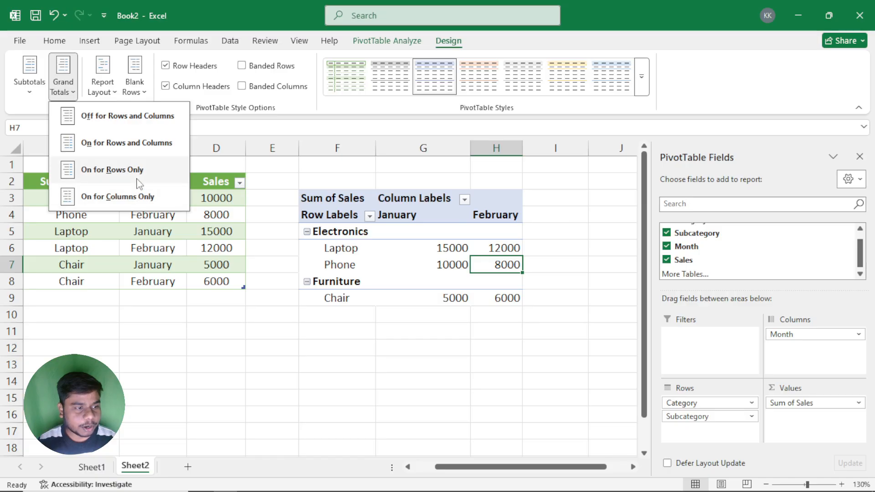
left_click(160, 172)
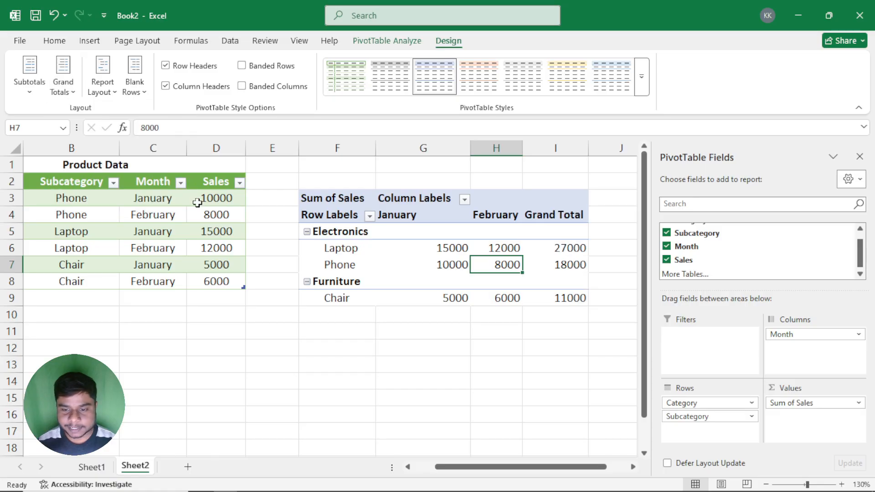
left_click_drag(549, 241, 573, 301)
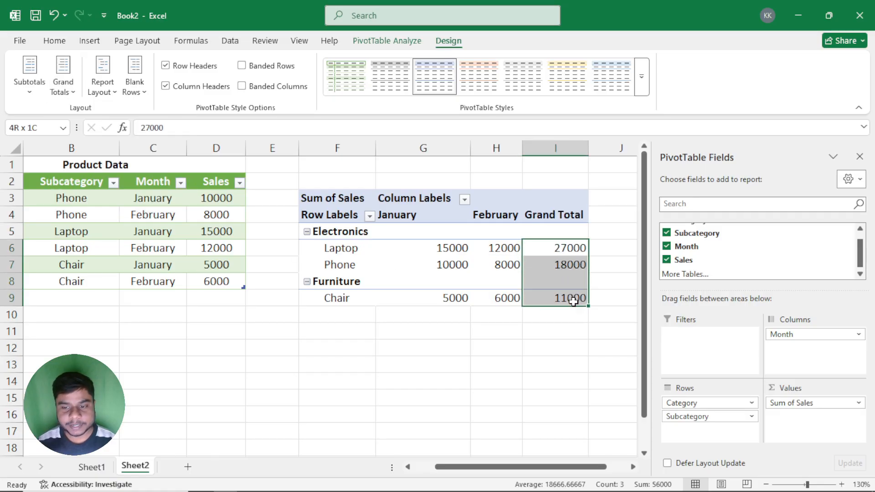
Step: Compare the January and February sales of Laptop, Phone and Chair with their row grand totals
left_click_drag(461, 247, 518, 251)
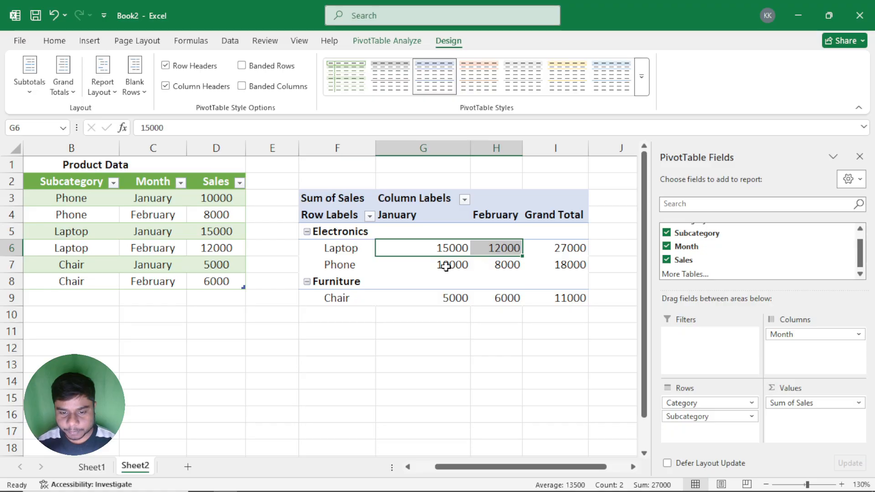
left_click_drag(445, 264, 504, 266)
left_click(553, 266)
left_click_drag(465, 298, 496, 303)
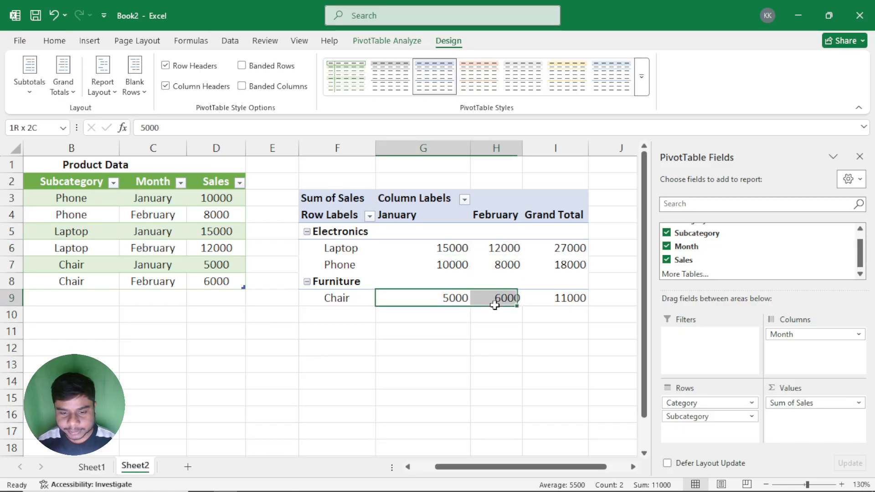
left_click(567, 297)
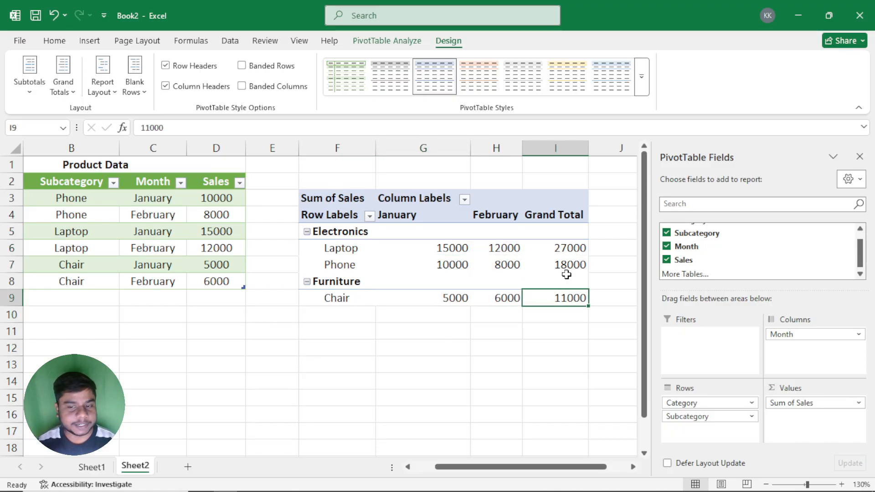
Step: Turn the grand totals on for columns only, and check the January Grand Total against the Laptop, Phone and Chair sales
left_click(66, 86)
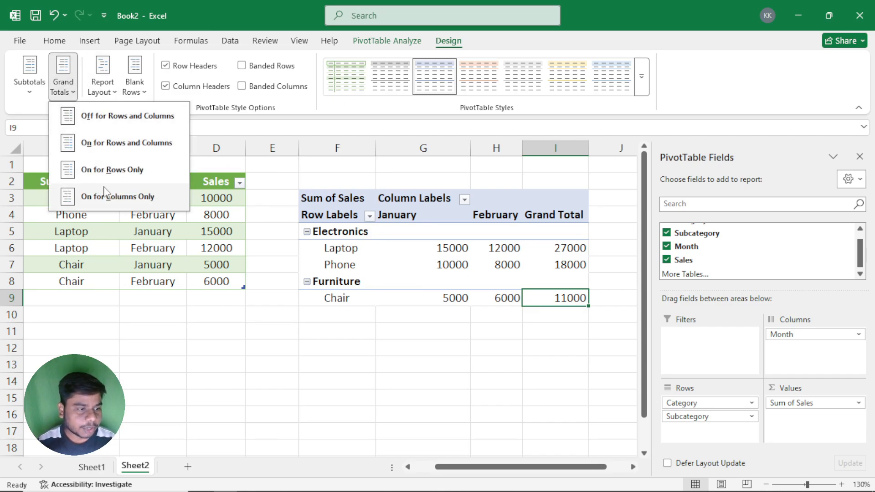
left_click(150, 200)
left_click(451, 251)
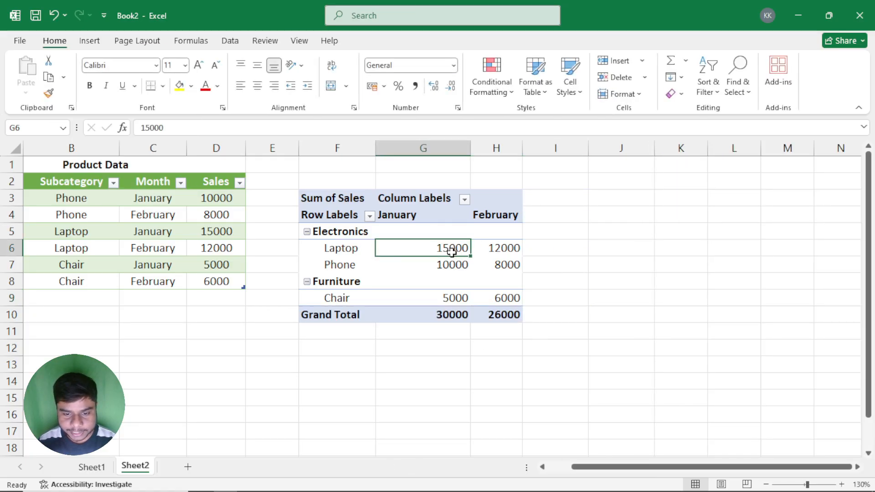
left_click_drag(451, 251, 456, 260)
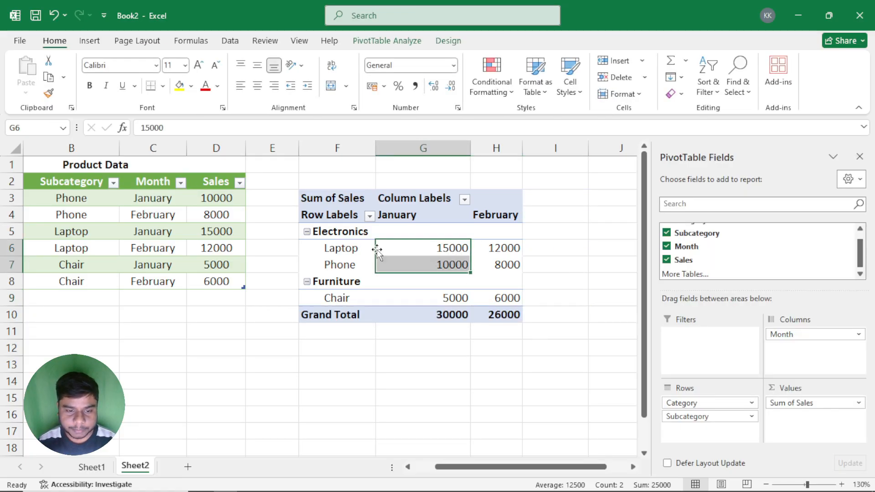
left_click(456, 300)
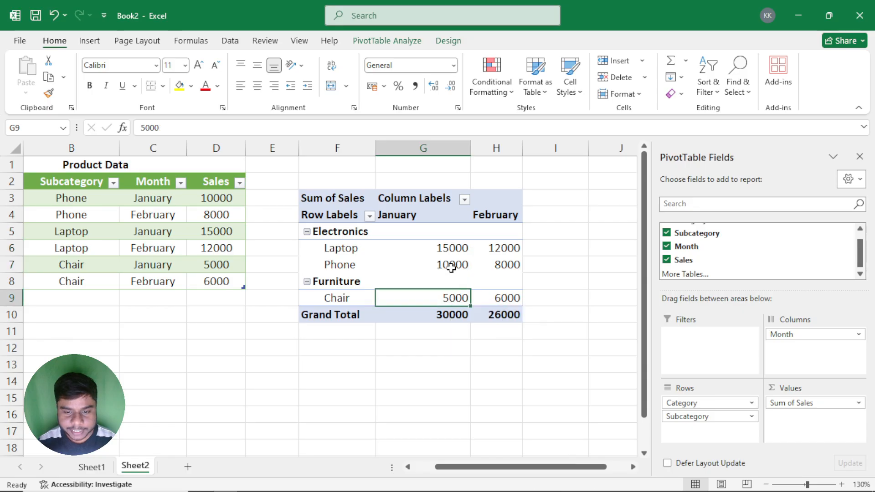
left_click_drag(450, 251, 451, 298)
left_click(449, 317)
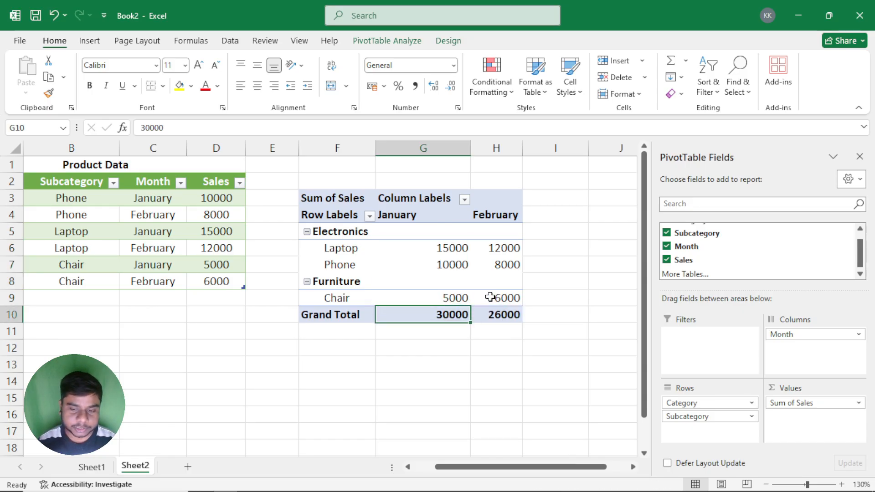
Step: Recheck the January subcategory sales, and compare the February subcategory sales with the February Grand Total
left_click_drag(456, 249, 448, 297)
left_click_drag(496, 253, 504, 297)
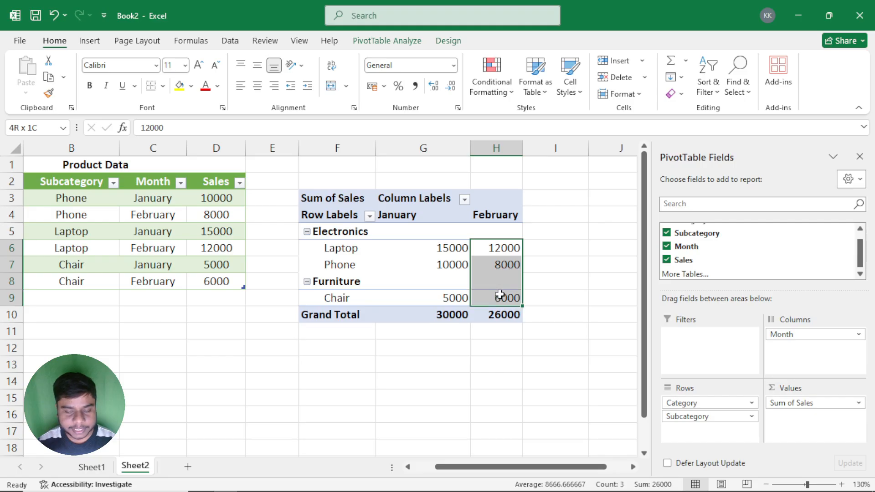
left_click(491, 314)
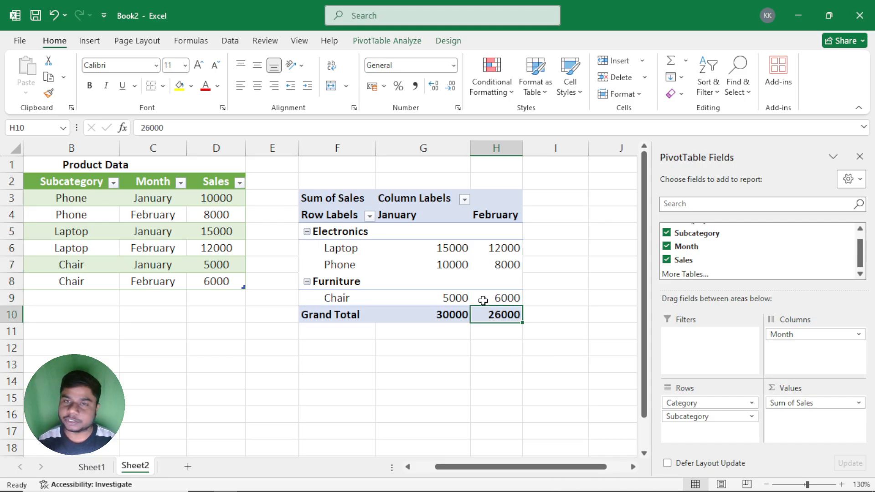
left_click(479, 286)
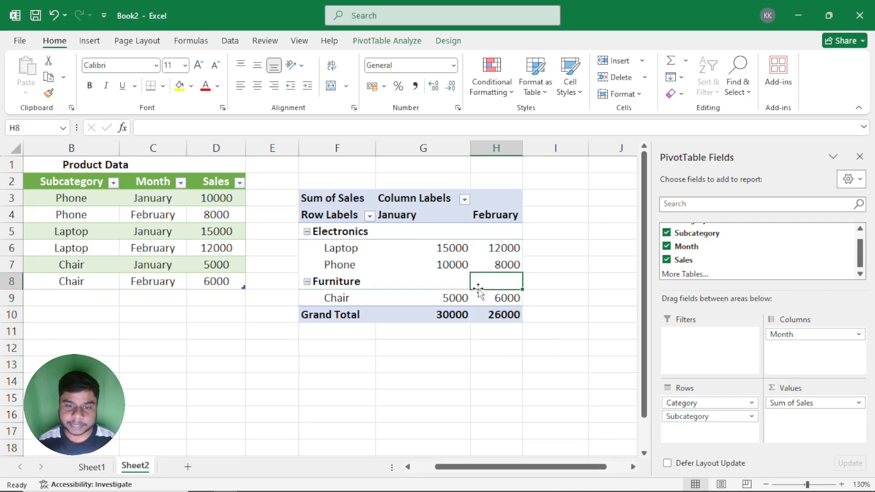
Step: Turn the PivotTable's grand totals on for both rows and columns, and check the Grand Total column
left_click(448, 41)
left_click(67, 92)
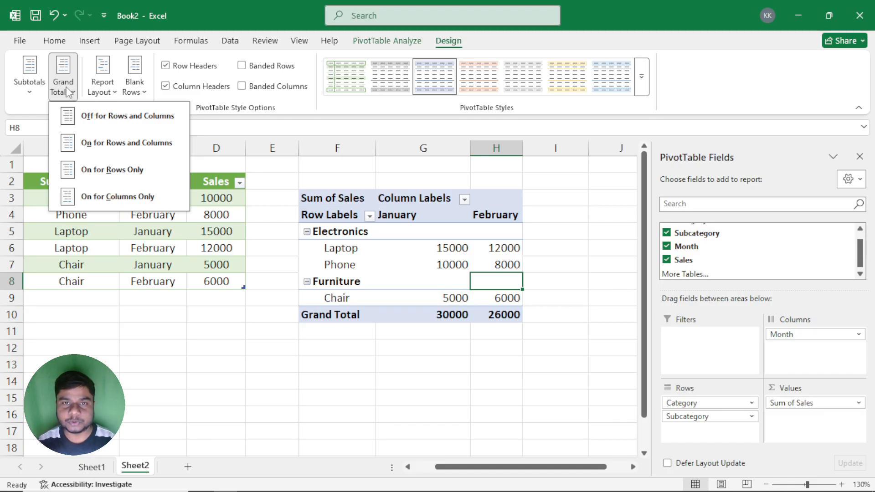
left_click(112, 143)
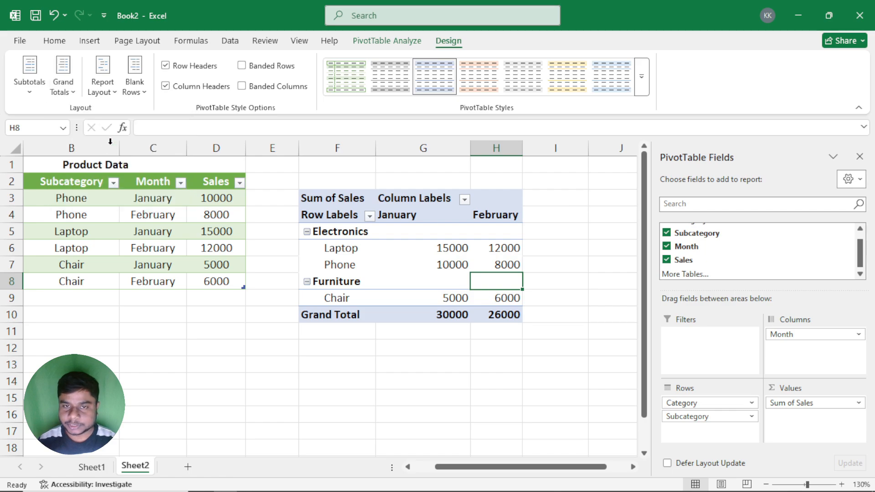
left_click(554, 267)
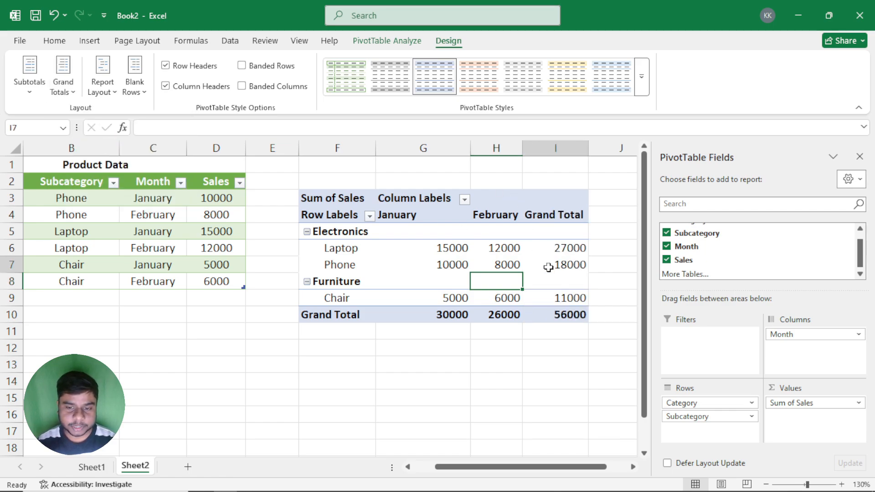
Step: Show the PivotTable report in compact form
left_click(68, 94)
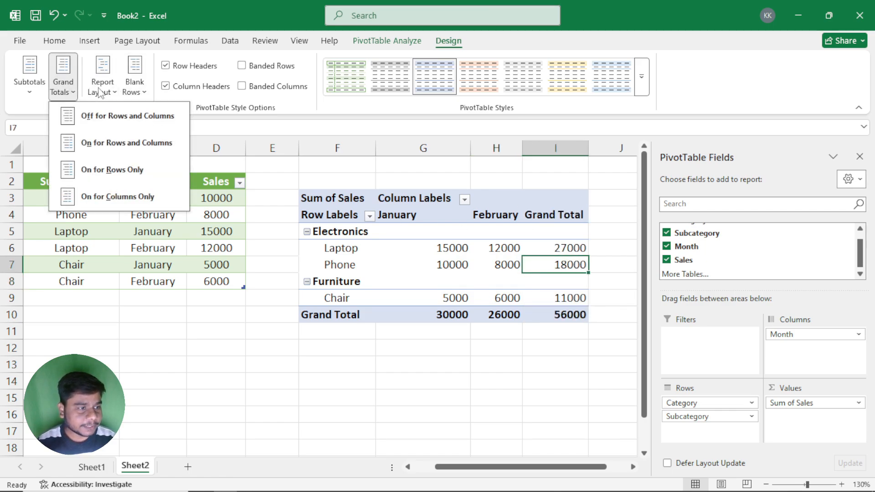
left_click(102, 90)
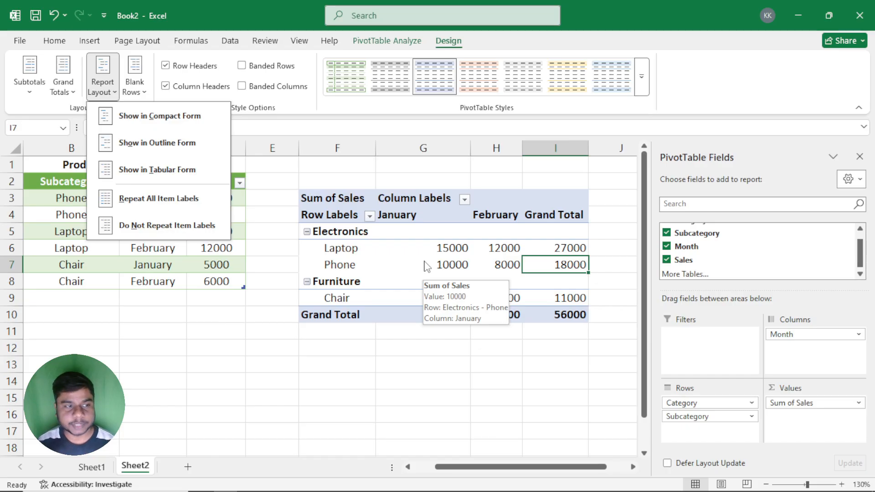
left_click(181, 127)
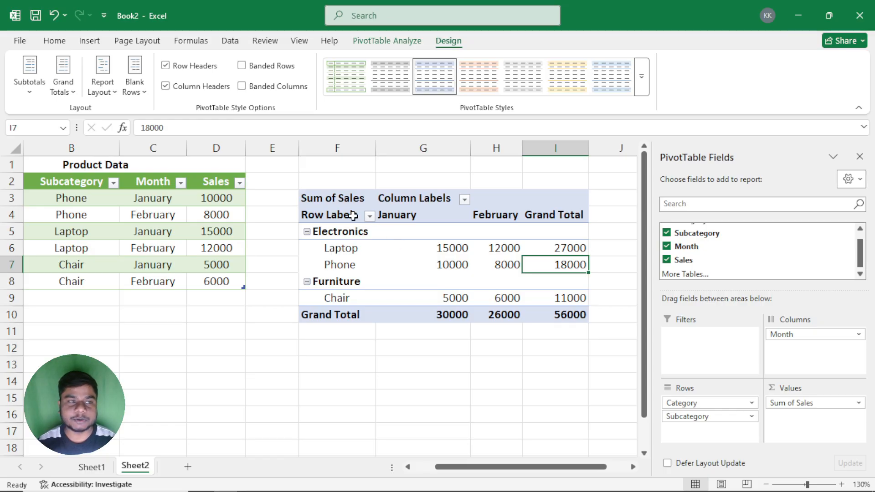
left_click(102, 87)
left_click(107, 113)
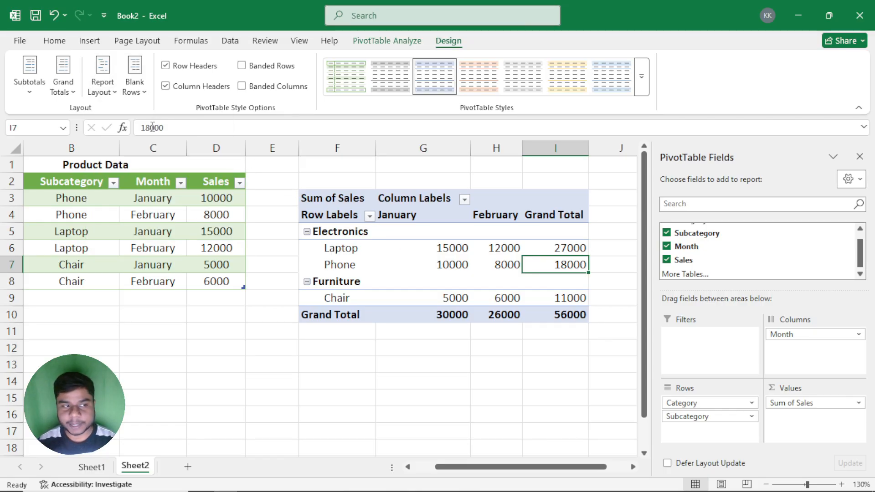
left_click(108, 94)
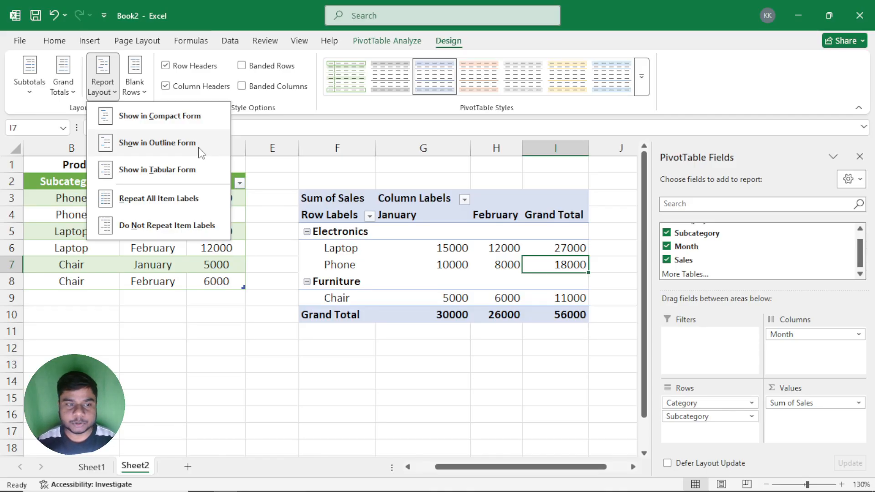
left_click(430, 271)
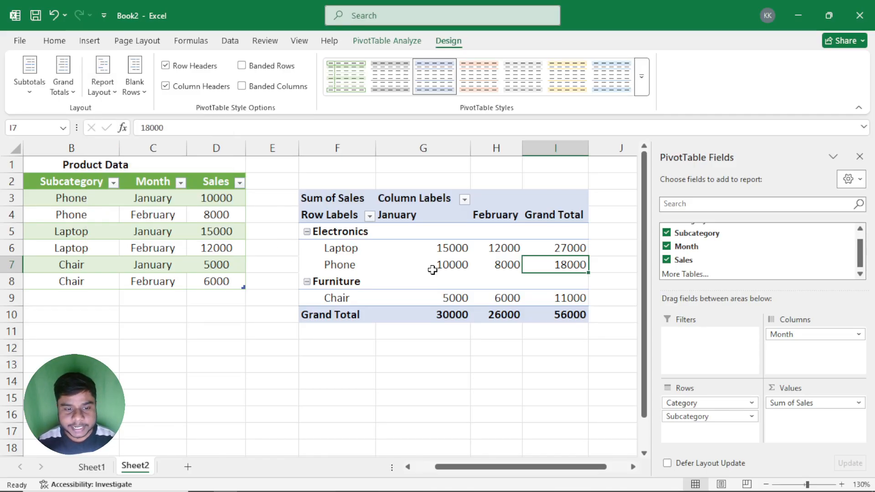
Step: Check the Laptop and Phone labels under Electronics, and narrow the empty column E between the product table and the PivotTable
left_click(330, 235)
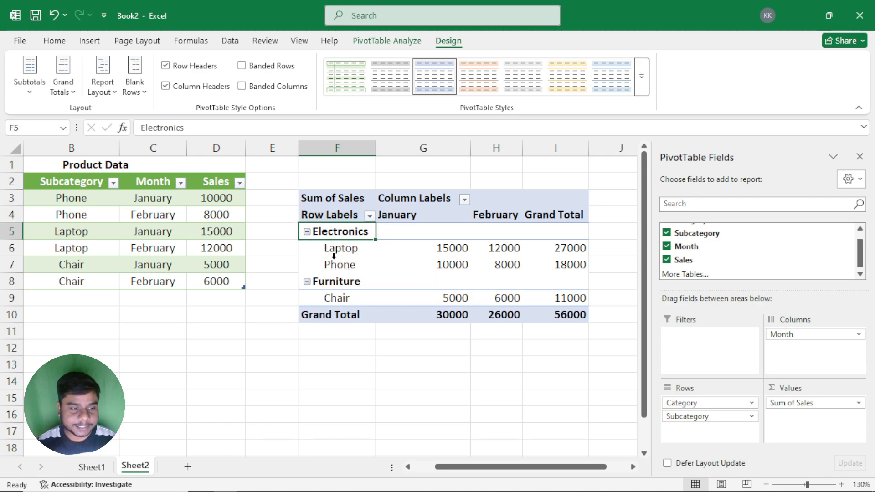
left_click_drag(347, 247, 342, 264)
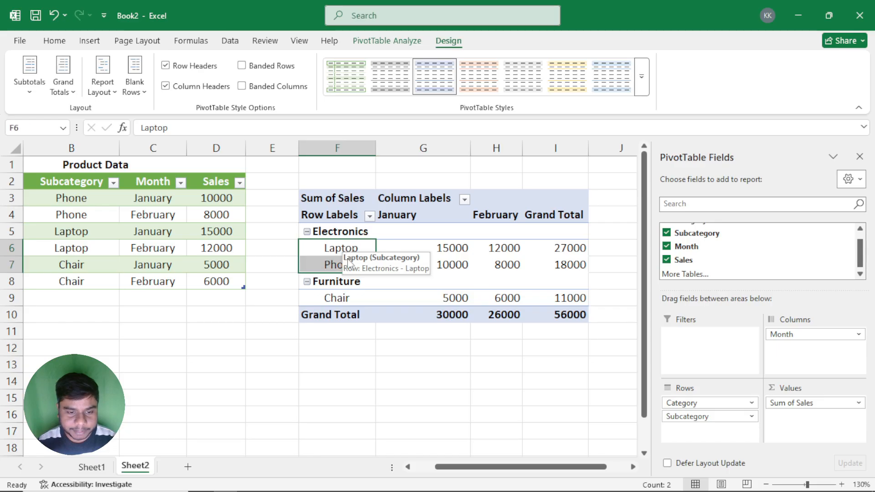
left_click_drag(487, 472, 465, 471)
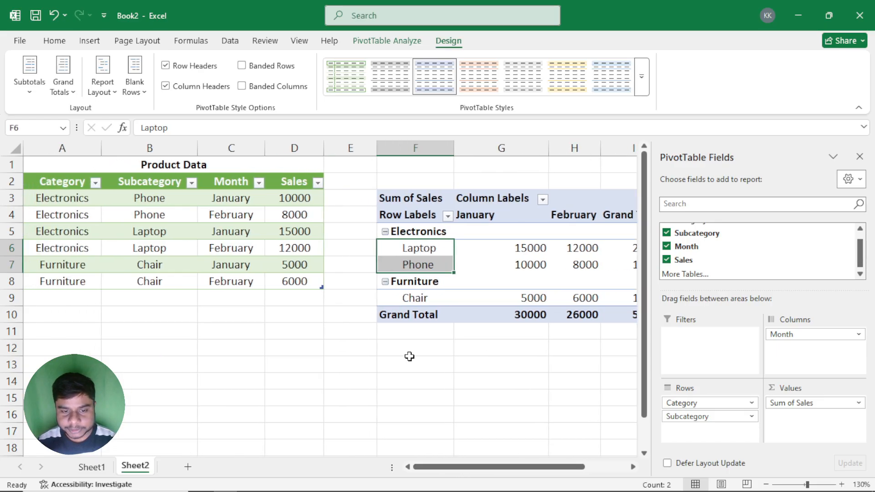
left_click_drag(376, 150, 341, 151)
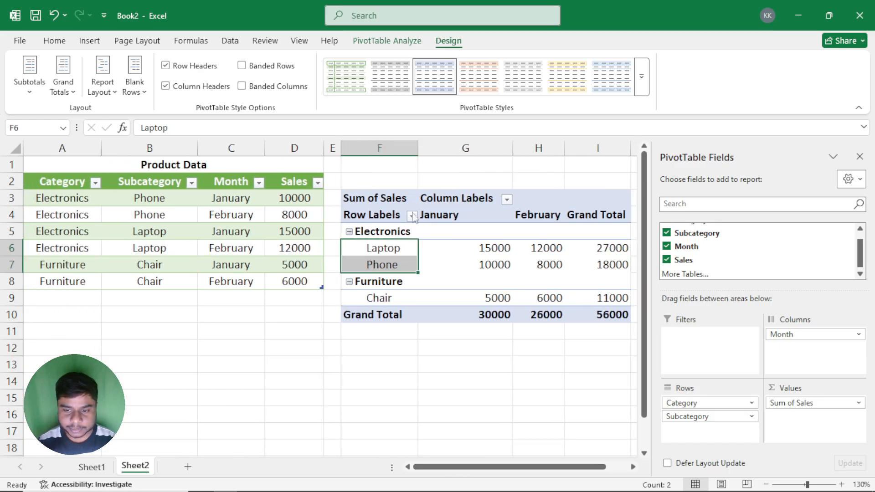
left_click(768, 484)
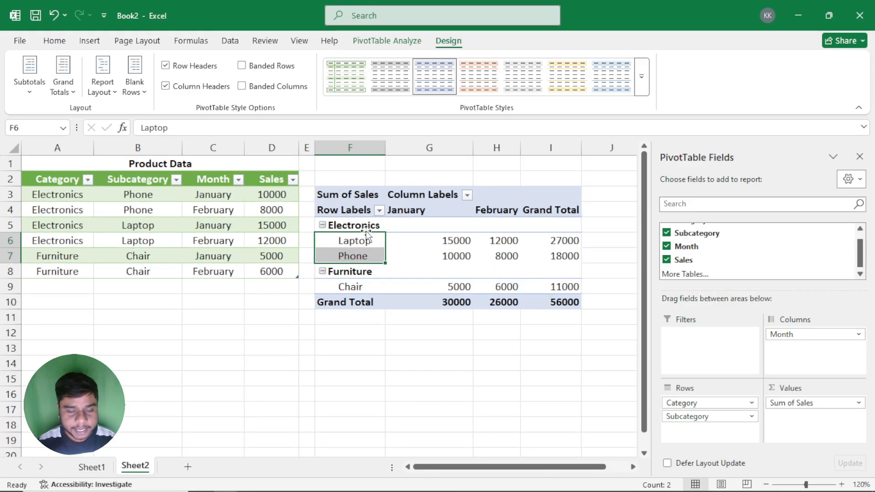
Step: Compare the Category and Subcategory columns of the product table with the subcategory labels in the PivotTable's row labels column
left_click_drag(72, 194, 58, 256)
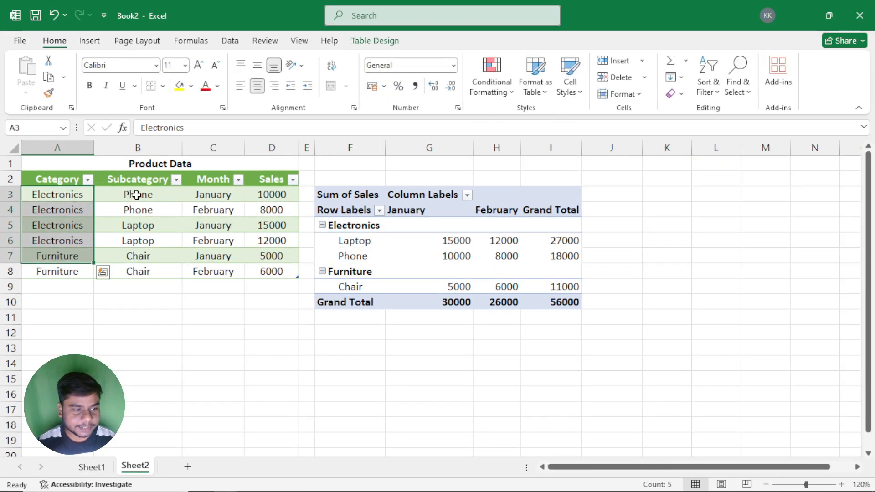
left_click_drag(135, 194, 141, 251)
left_click(414, 253)
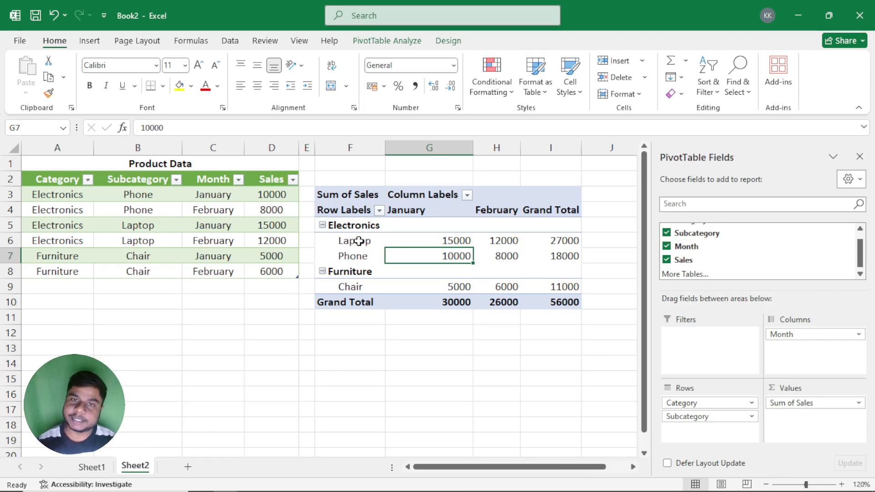
left_click(357, 234)
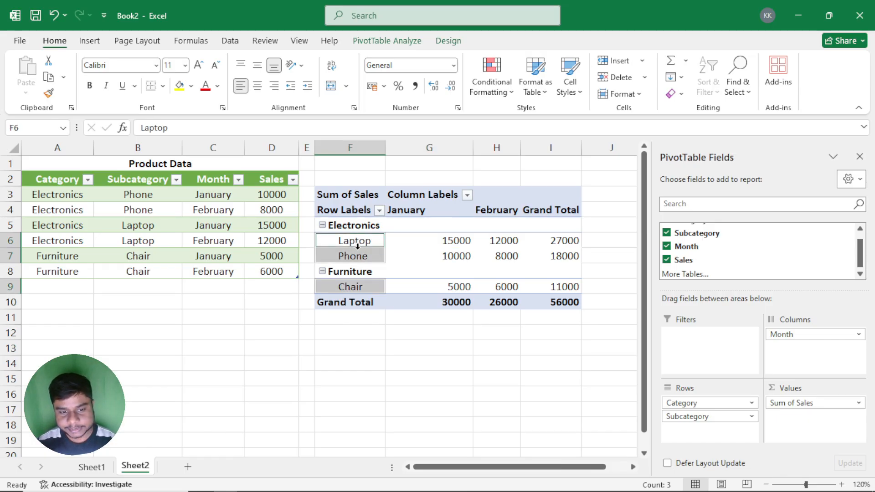
key("Return")
left_click(355, 245)
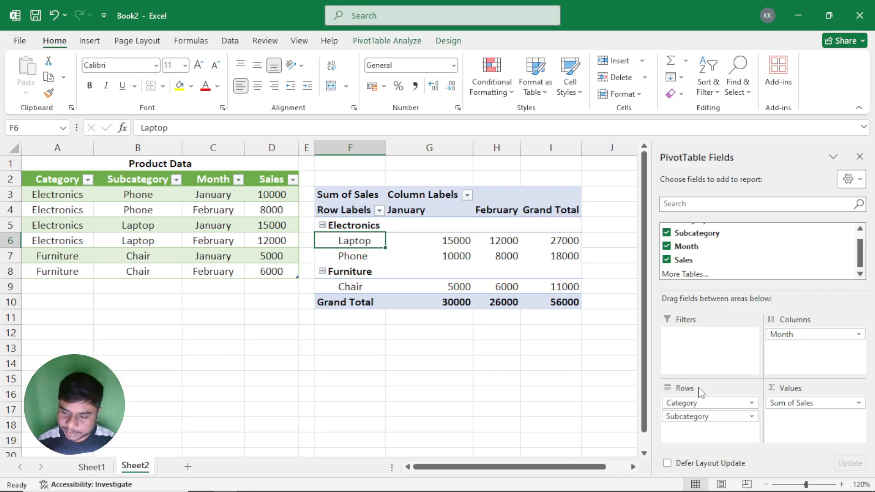
Step: Examine how Category and Subcategory in the Rows area are nested in the PivotTable's row labels beside the January column
left_click(706, 362)
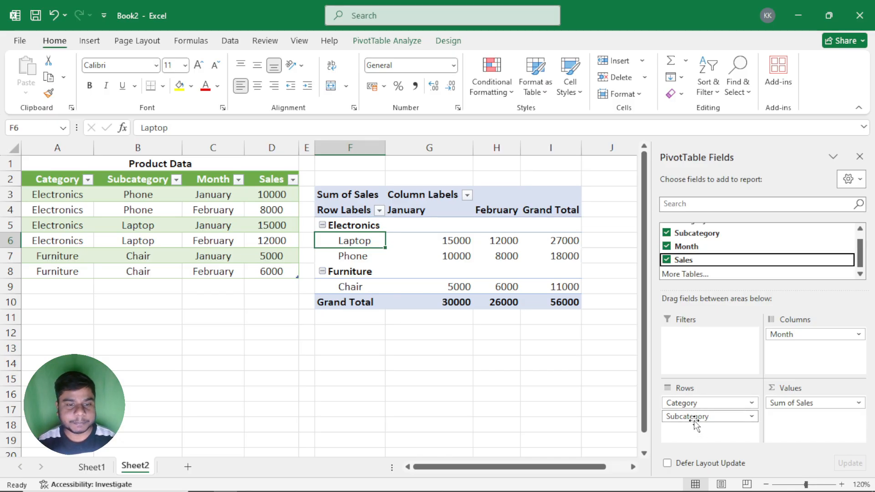
left_click(350, 227)
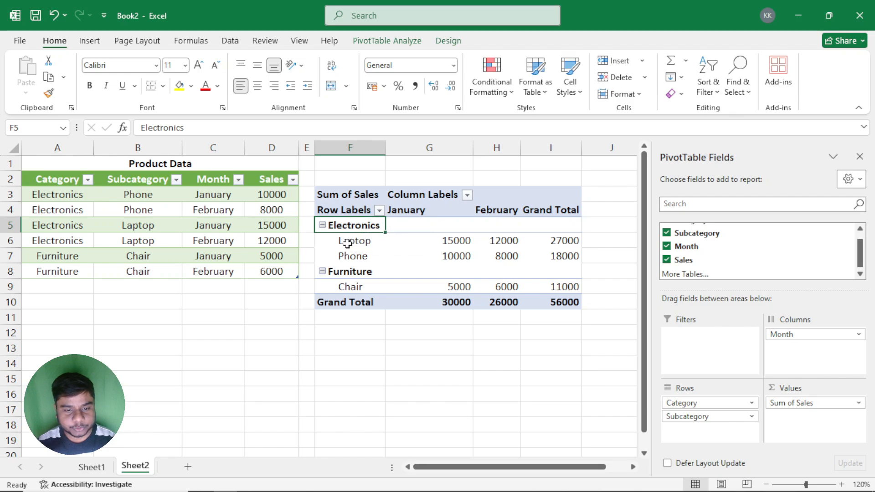
left_click_drag(346, 240, 345, 252)
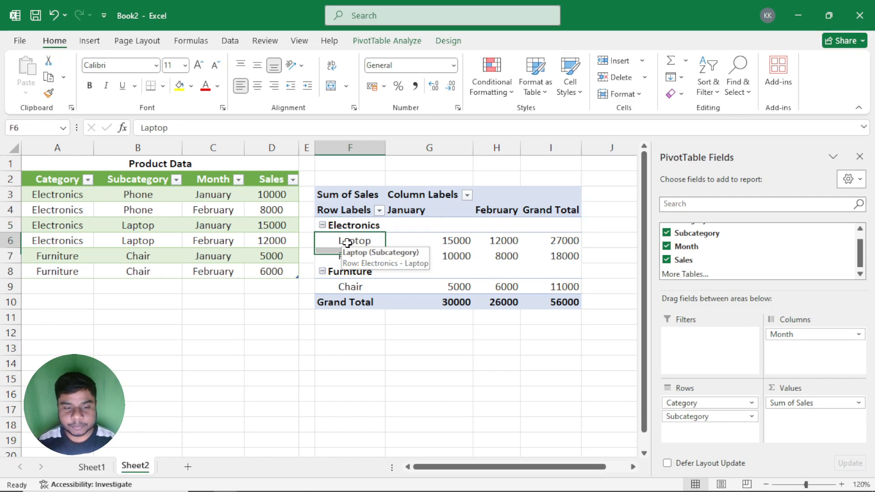
left_click_drag(399, 212, 404, 304)
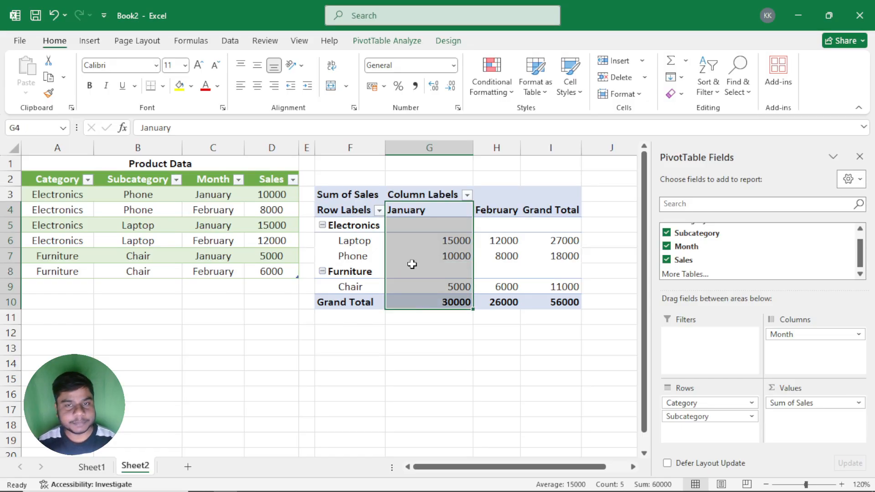
left_click_drag(700, 416, 702, 436)
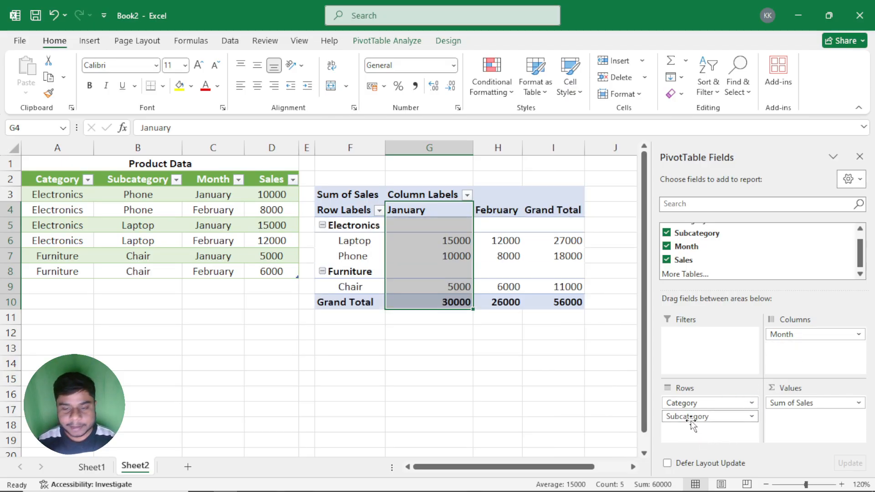
Step: Show the PivotTable report in outline form, and examine its separate Category and Subcategory columns
left_click(448, 41)
left_click(103, 84)
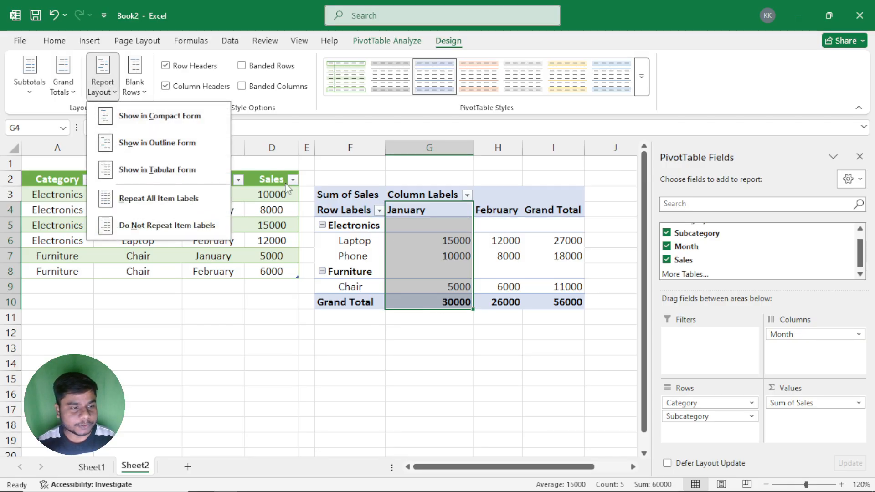
left_click(180, 142)
left_click(400, 285)
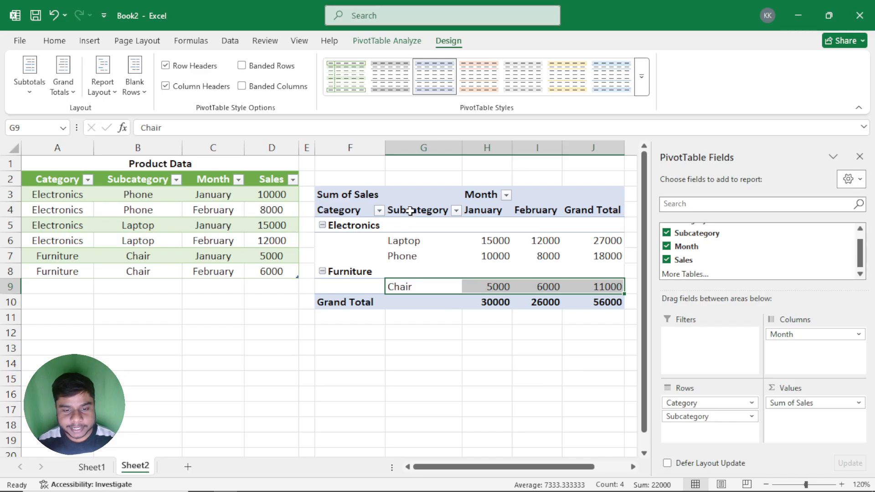
left_click_drag(410, 210, 408, 293)
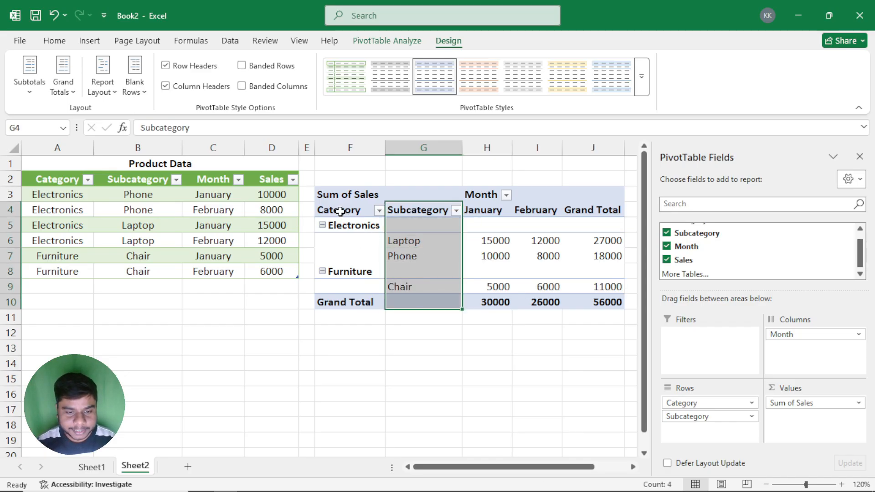
left_click_drag(344, 210, 346, 288)
left_click_drag(424, 215, 418, 287)
Step: Switch the report layout between compact and outline form for comparison, ending on compact form, and check the Electronics label
left_click(107, 74)
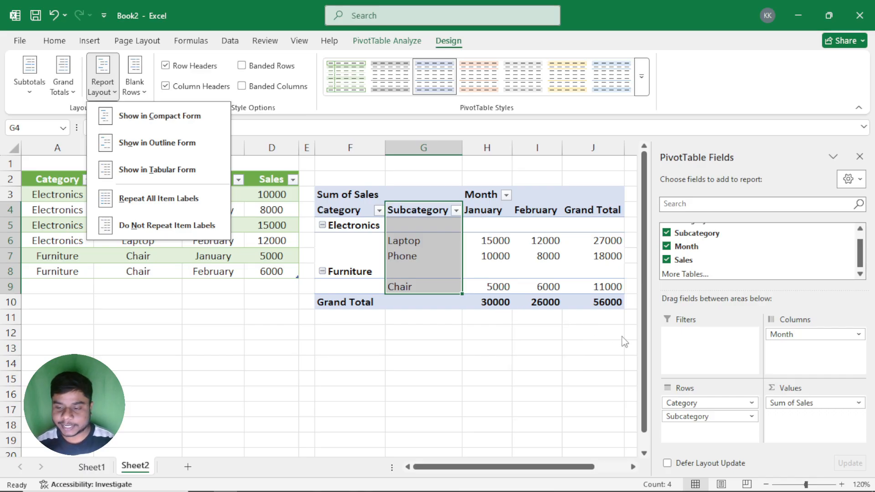
left_click(155, 119)
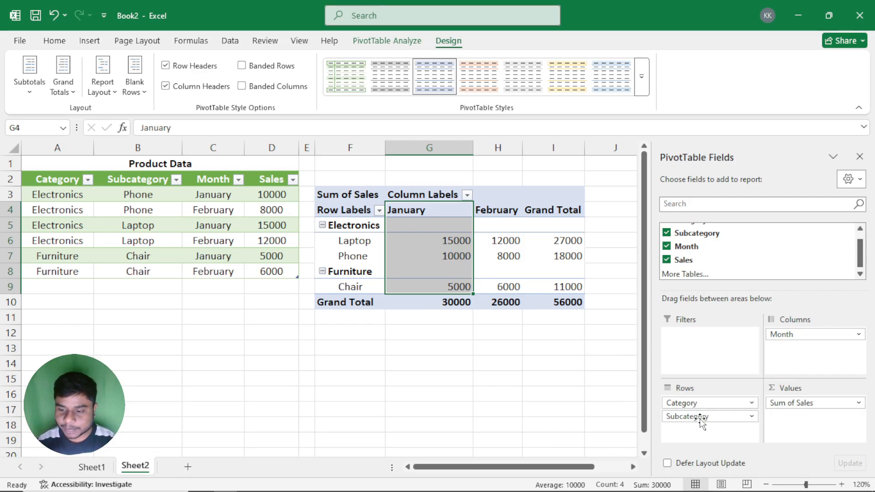
left_click(102, 75)
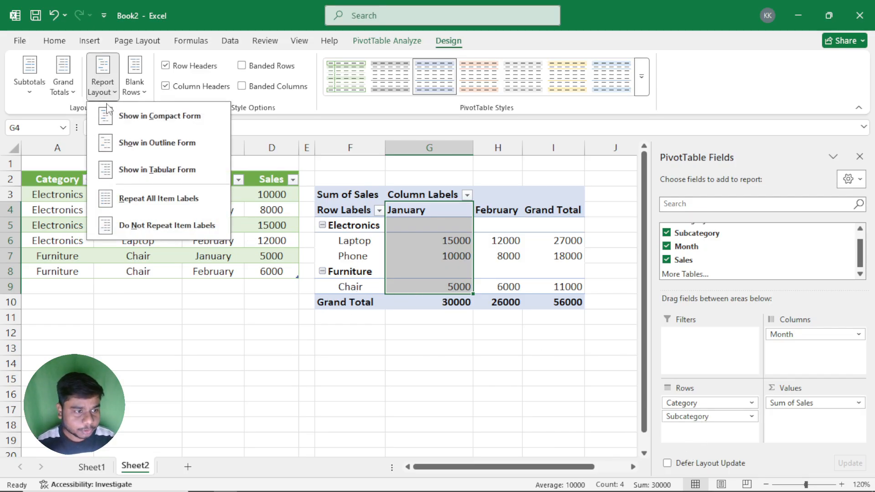
left_click(127, 144)
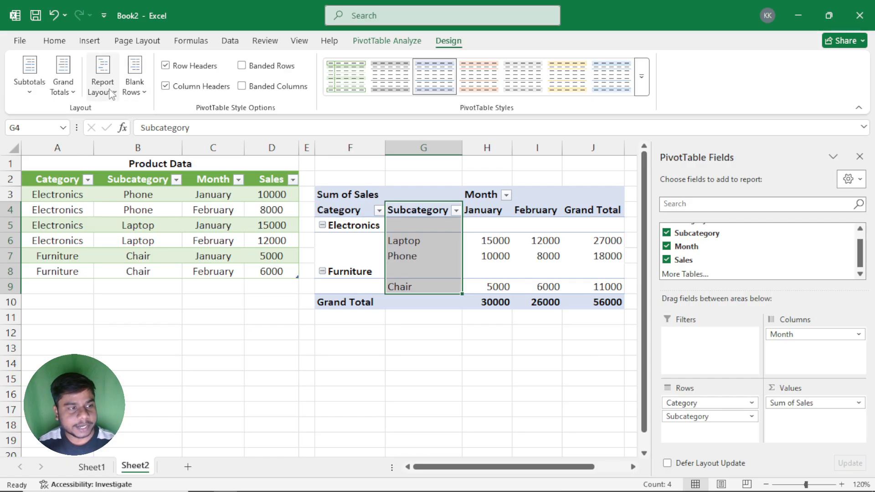
left_click(122, 94)
left_click(166, 119)
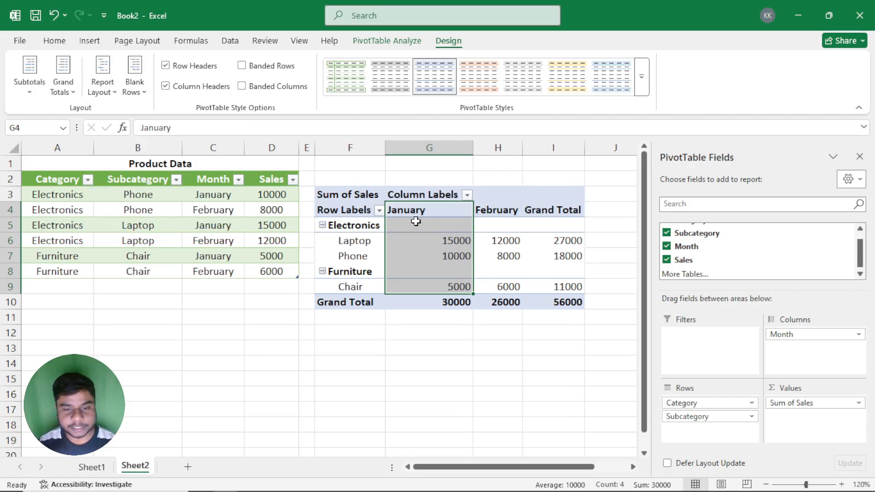
key("Return")
key("Return")
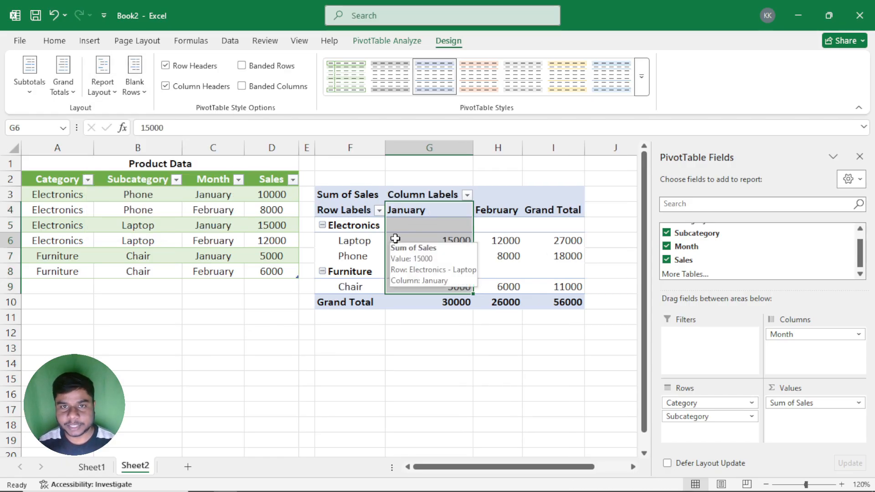
left_click(358, 231)
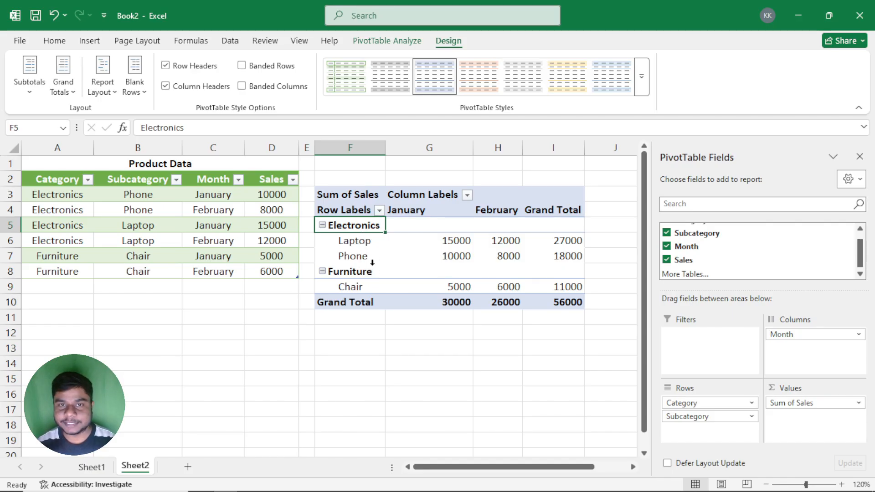
Step: Set the PivotTable's report layout to outline form, and check the Laptop, Phone and Chair entries under Subcategory
left_click(103, 75)
left_click(137, 143)
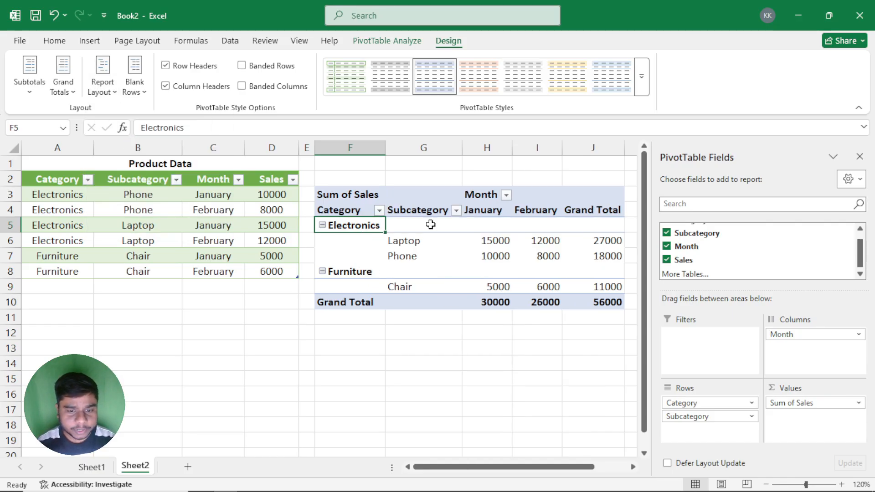
left_click_drag(406, 214, 418, 307)
left_click(409, 248)
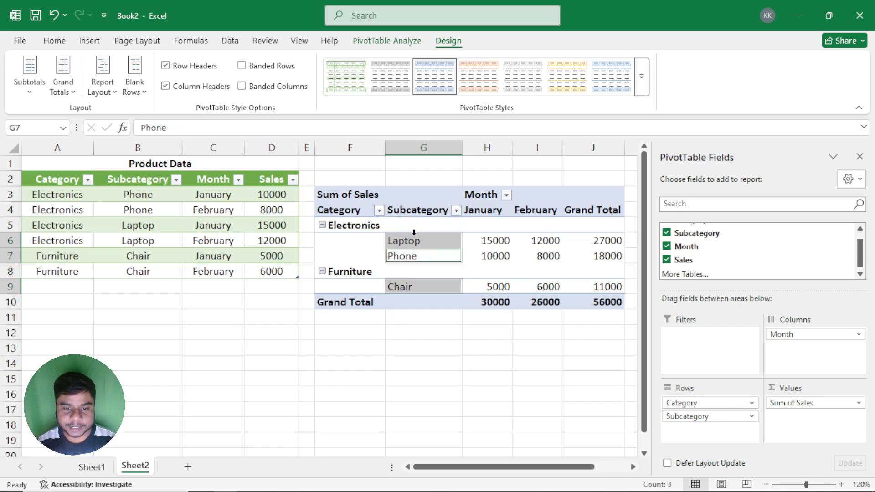
left_click(101, 89)
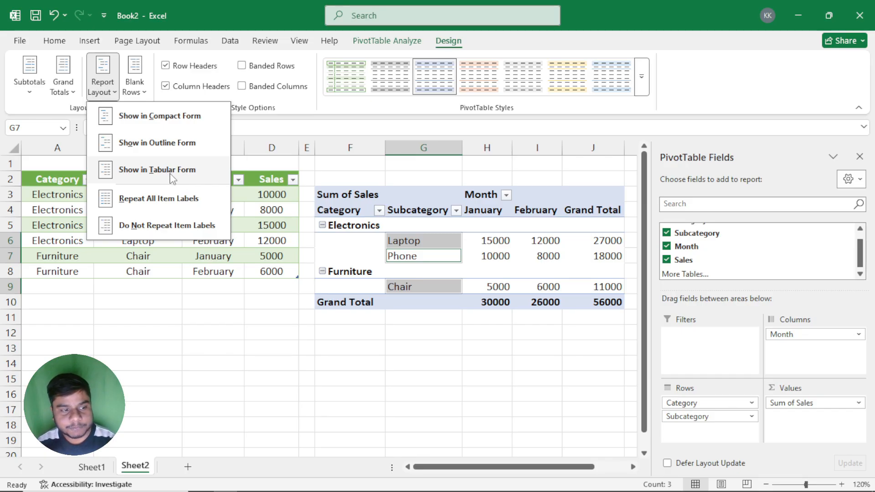
left_click(421, 277)
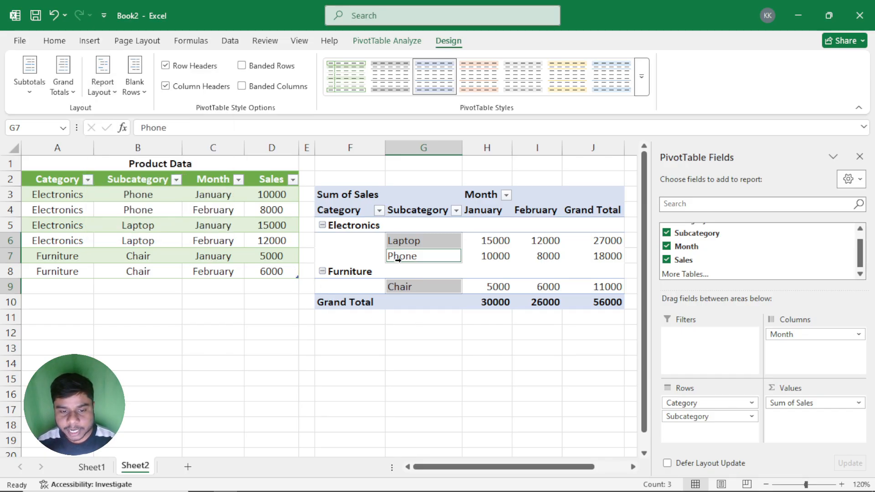
left_click(469, 266)
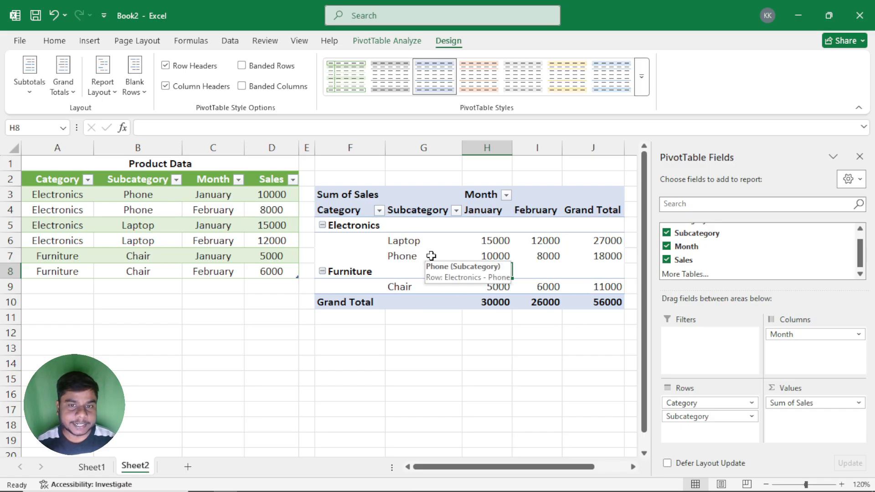
Step: Apply the plain, uncoloured Light style to the PivotTable, and show its report in tabular form
left_click(641, 76)
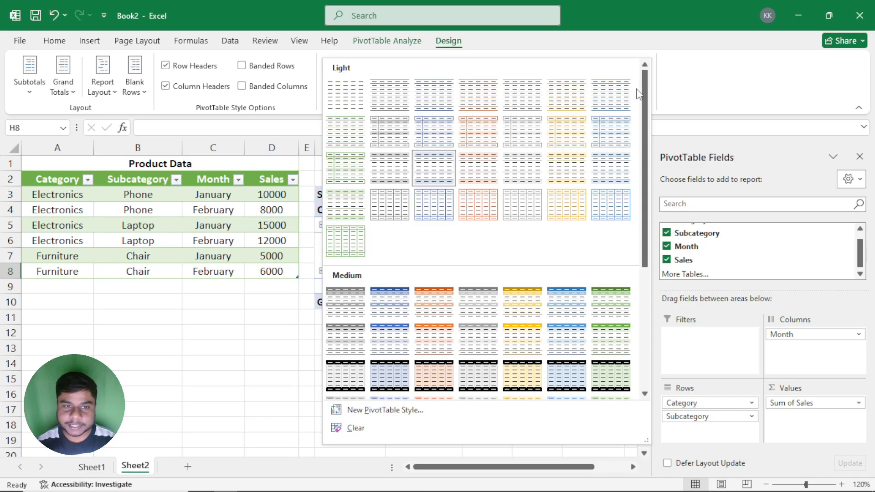
left_click(352, 99)
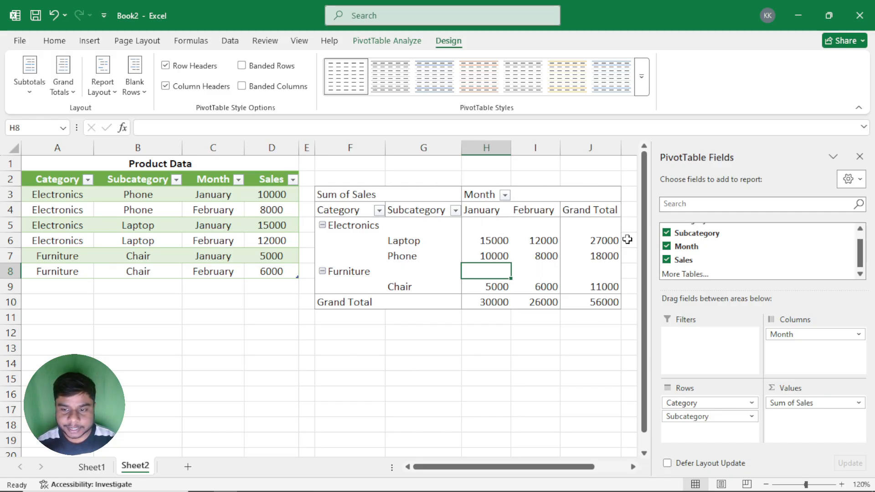
left_click(102, 80)
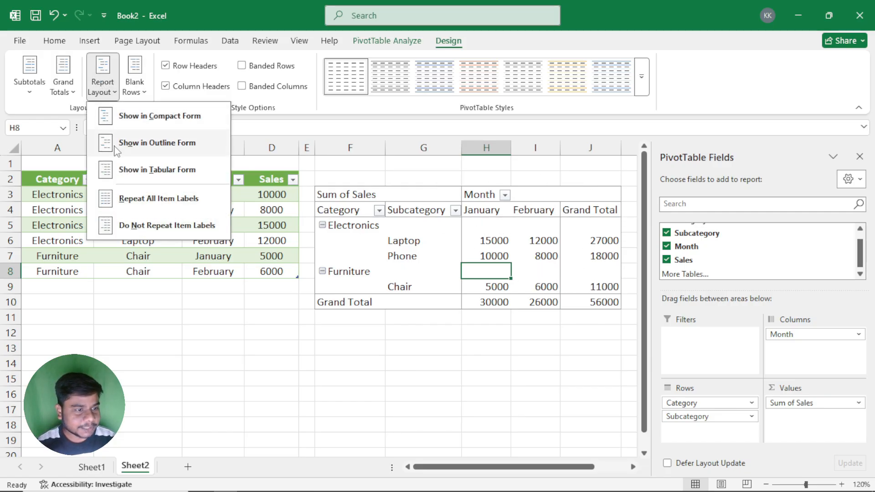
left_click(155, 175)
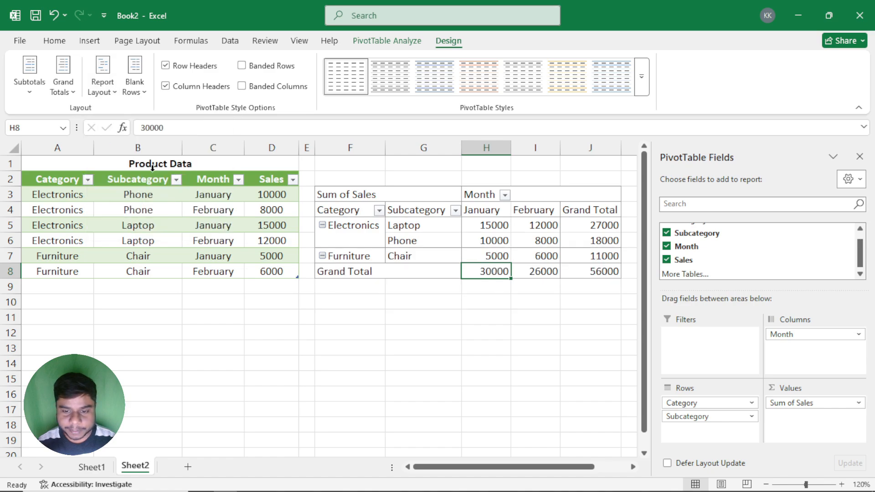
Step: Select an empty cell outside the PivotTable, and toggle the worksheet's gridlines to check the tabular report's borders
left_click(387, 315)
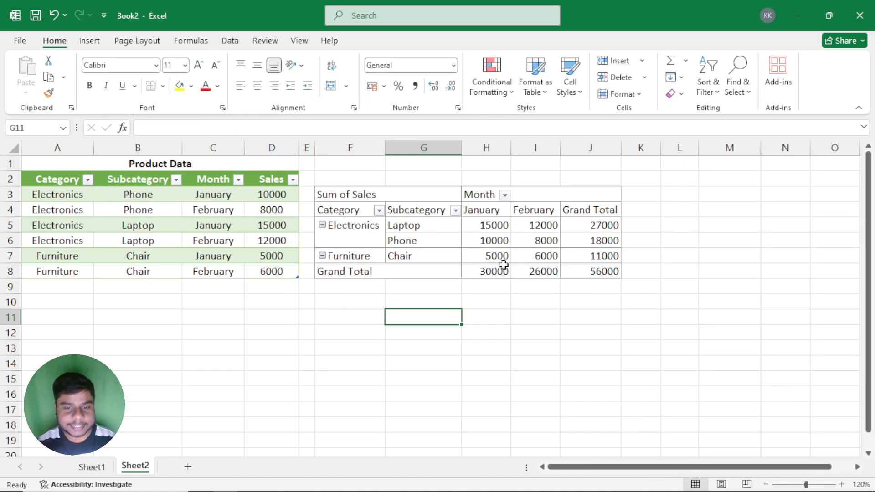
left_click(297, 40)
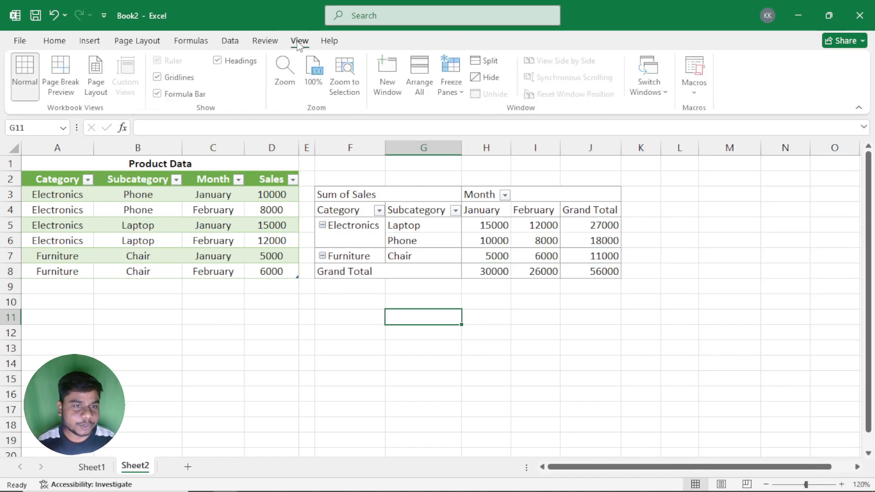
left_click(159, 78)
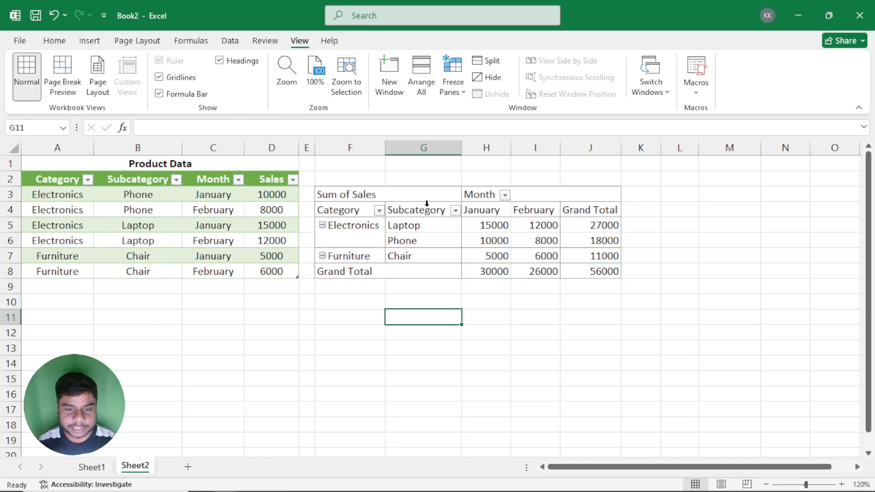
Step: Show the PivotTable in outline form again, and apply the blue Light style with shaded header and grand total rows
left_click(479, 242)
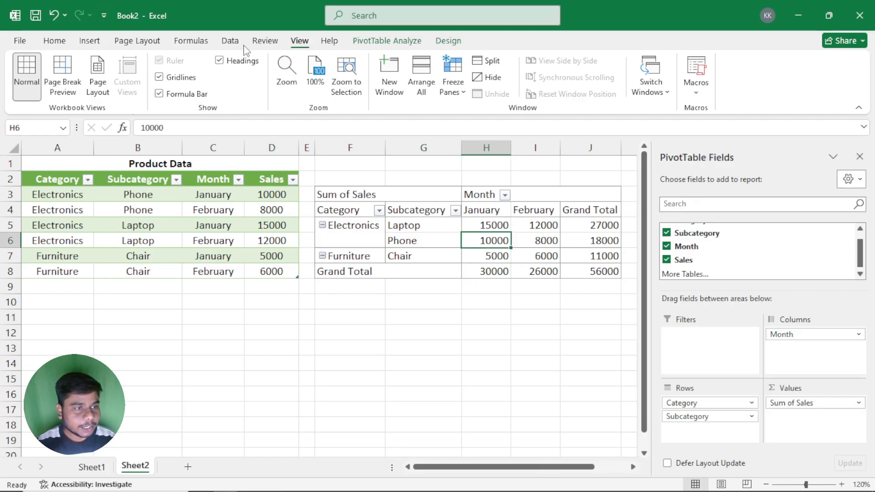
left_click(448, 41)
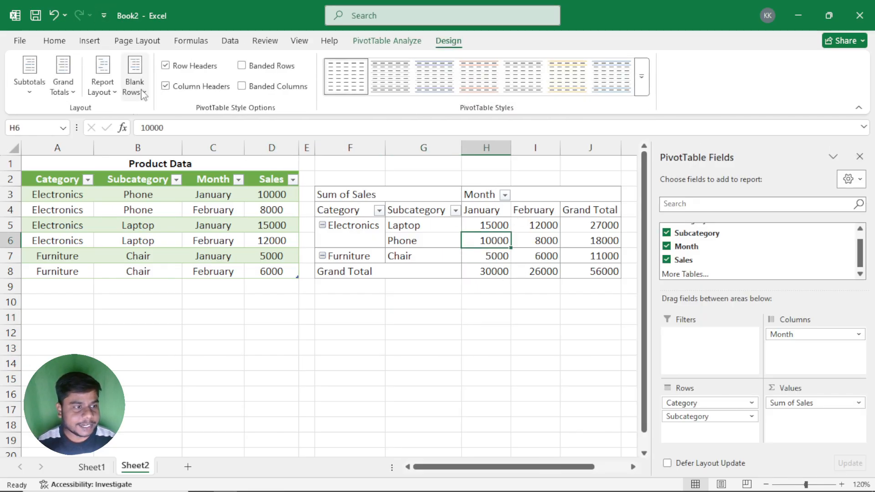
left_click(102, 87)
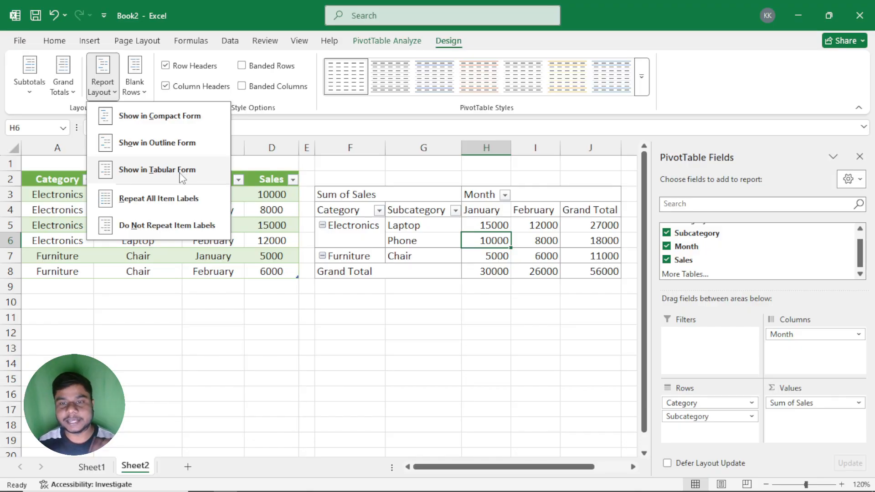
left_click(167, 144)
left_click(642, 77)
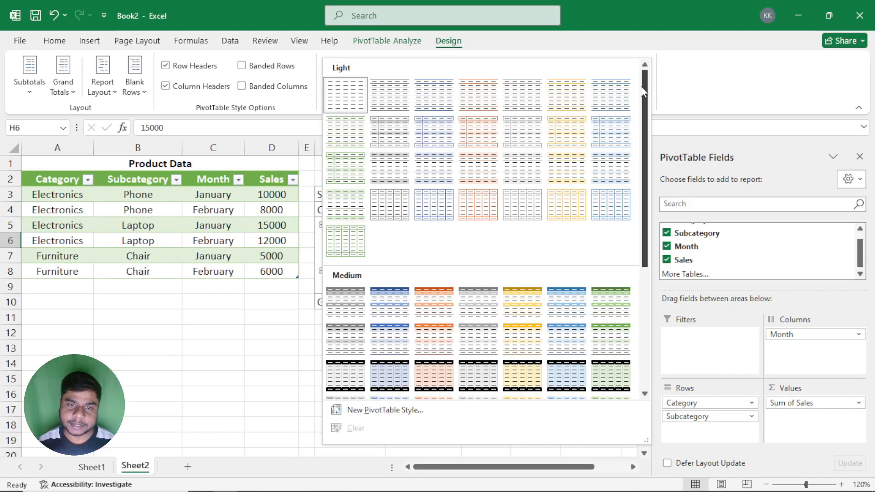
left_click(436, 169)
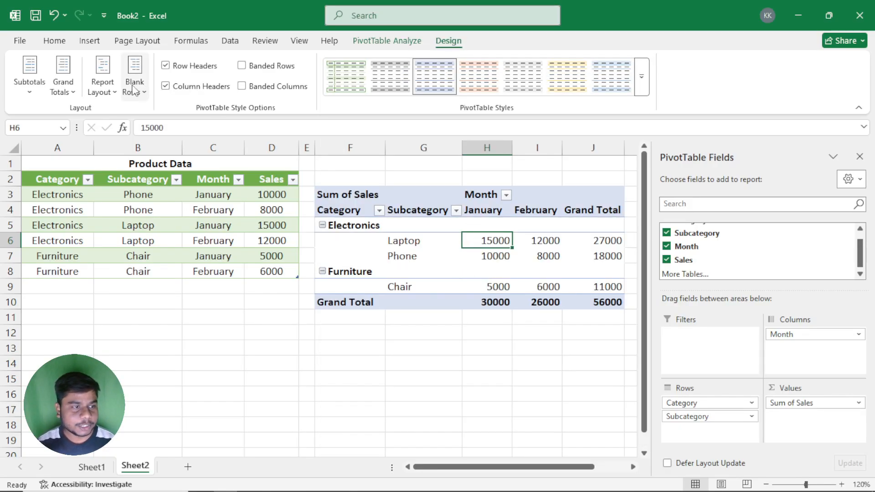
Step: Examine the Electronics label and the empty Category cells beside Laptop, Phone and Chair in the outline report
left_click(103, 75)
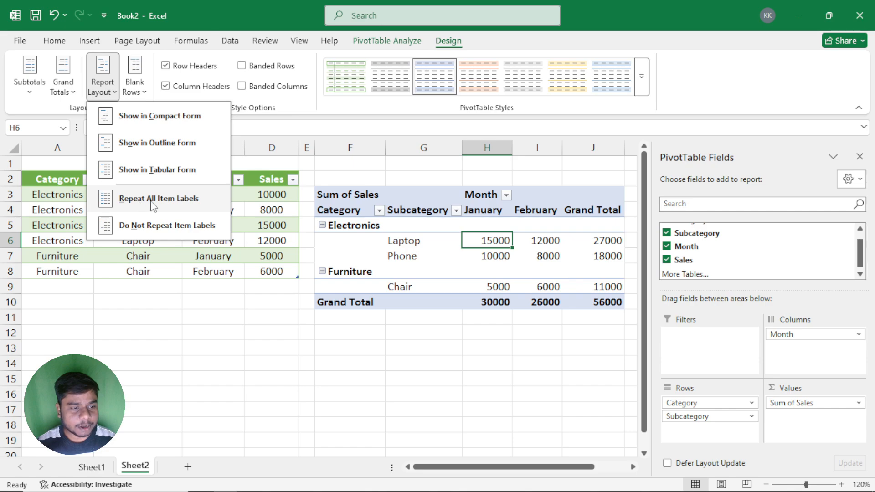
left_click(463, 249)
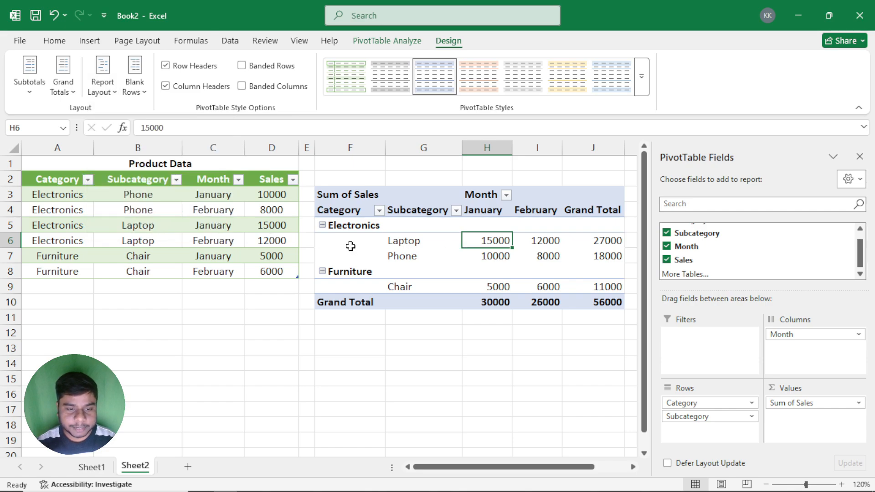
left_click(357, 224)
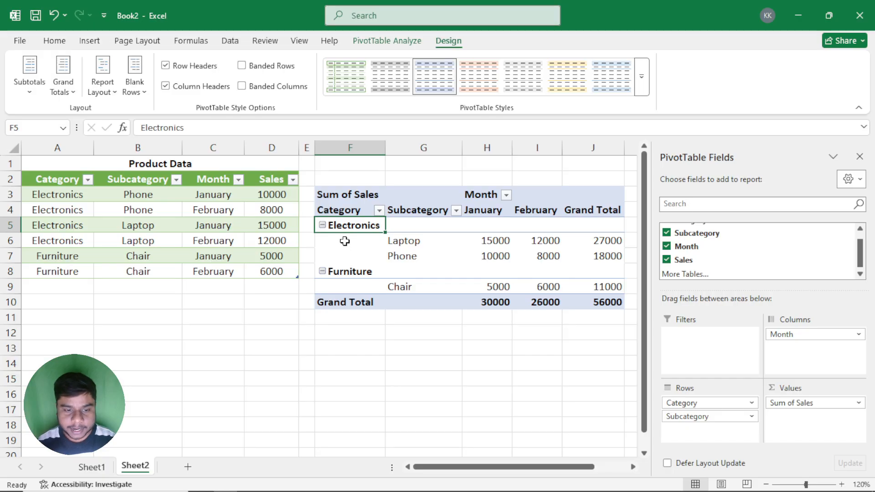
mouse_move(344, 241)
left_mouse_down()
mouse_move(347, 271)
mouse_move(349, 255)
left_mouse_up()
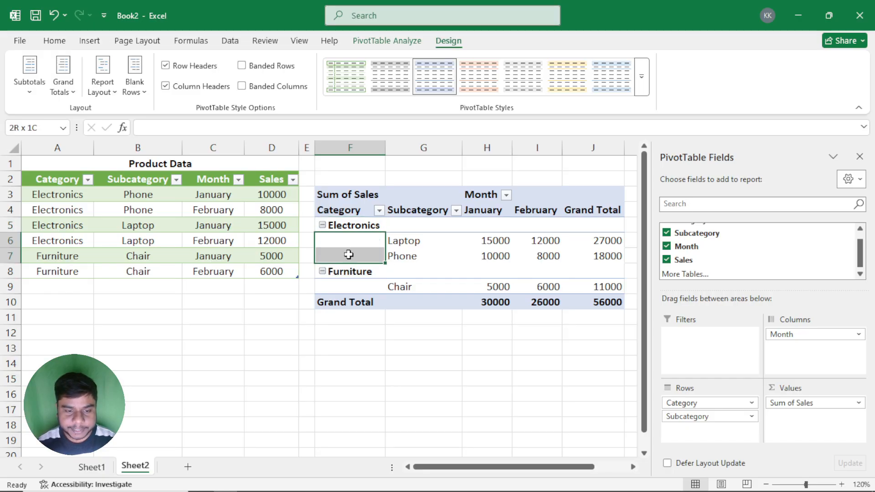
left_click(346, 287)
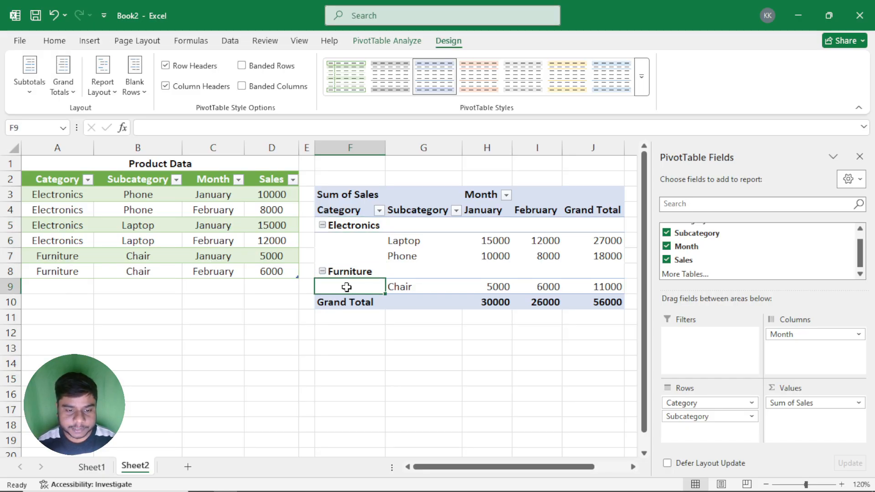
left_click(355, 246)
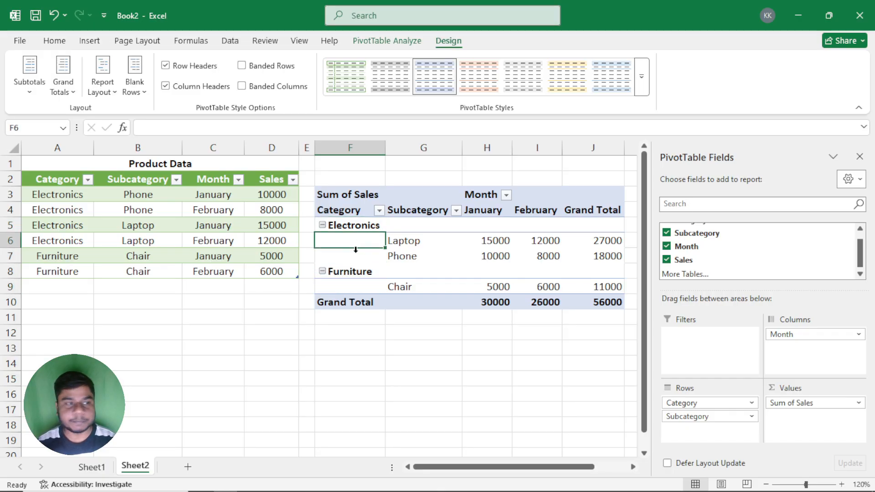
Step: Repeat all item labels in the PivotTable, and check the Category entries beside Laptop, Phone and Chair
left_click(102, 84)
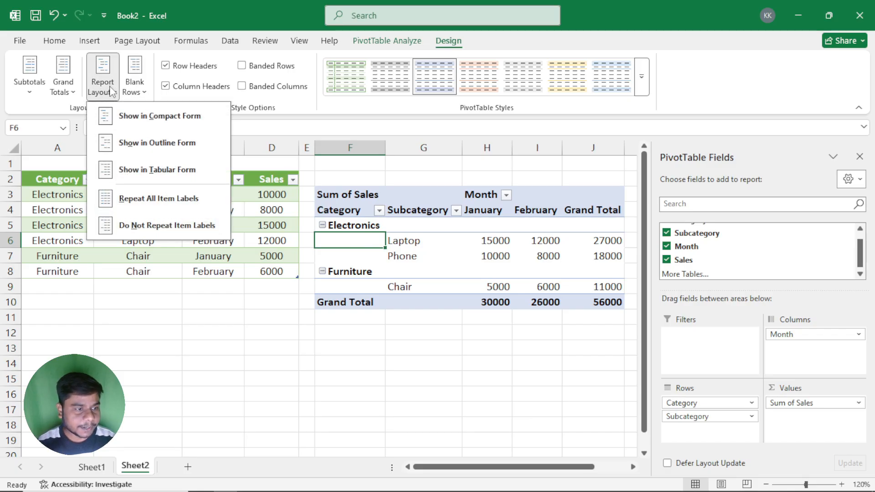
left_click(139, 201)
left_click_drag(341, 241, 340, 258)
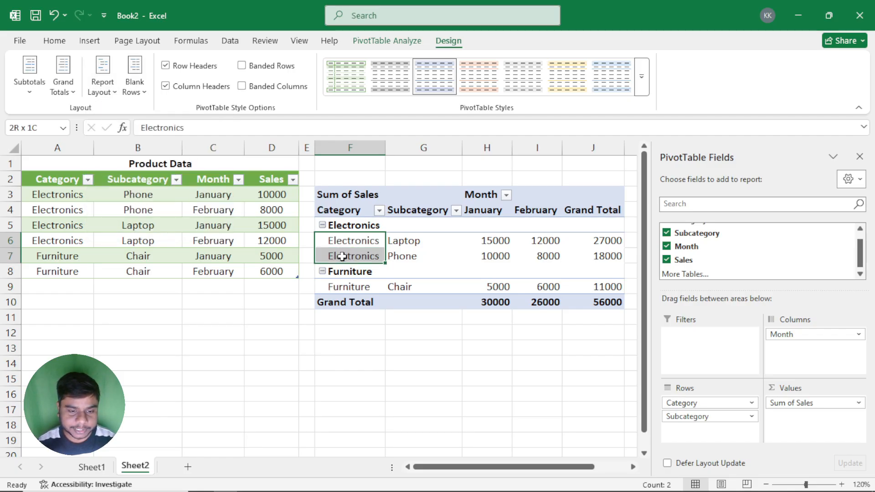
left_click(333, 285)
Step: Set the PivotTable report to not repeat item labels, and select the Phone row
left_click(103, 81)
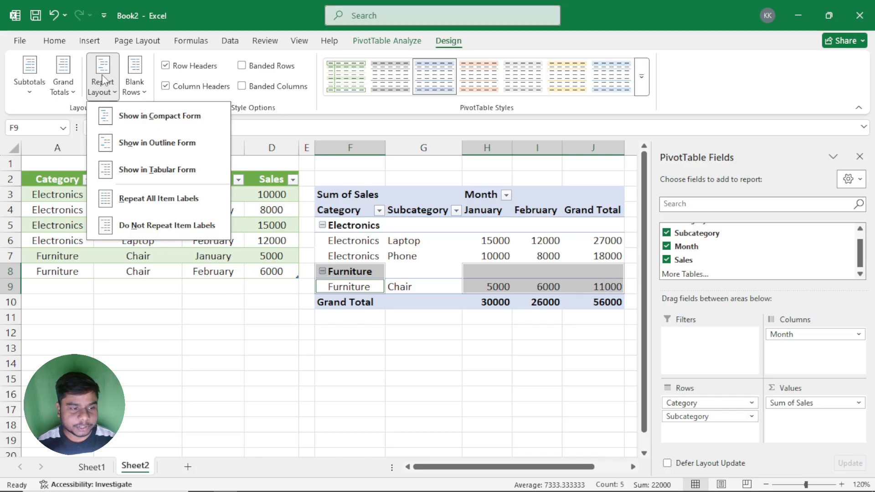
left_click(172, 230)
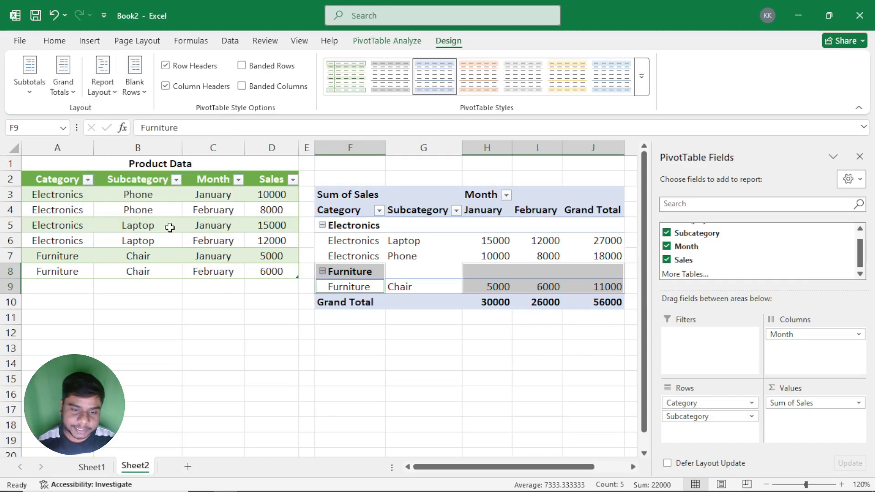
left_click(388, 255)
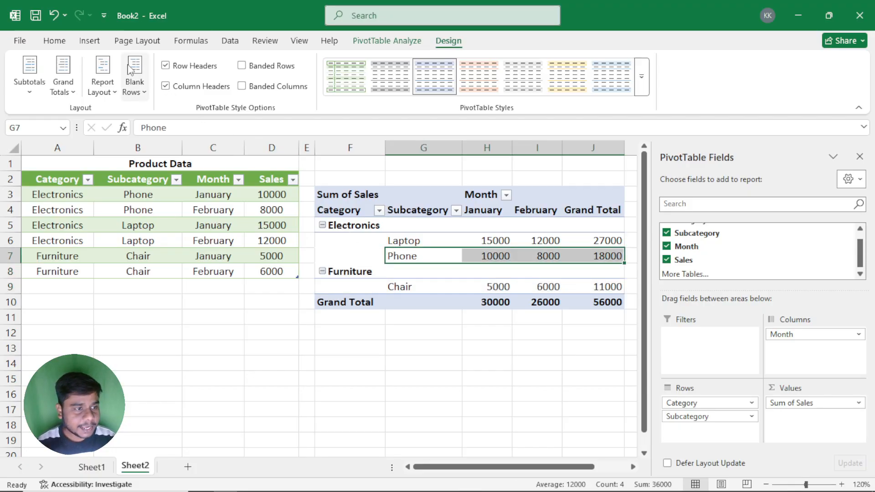
Step: Look at the blank-row options, and highlight the Electronics group and the Furniture group in the PivotTable
left_click(103, 73)
left_click(141, 85)
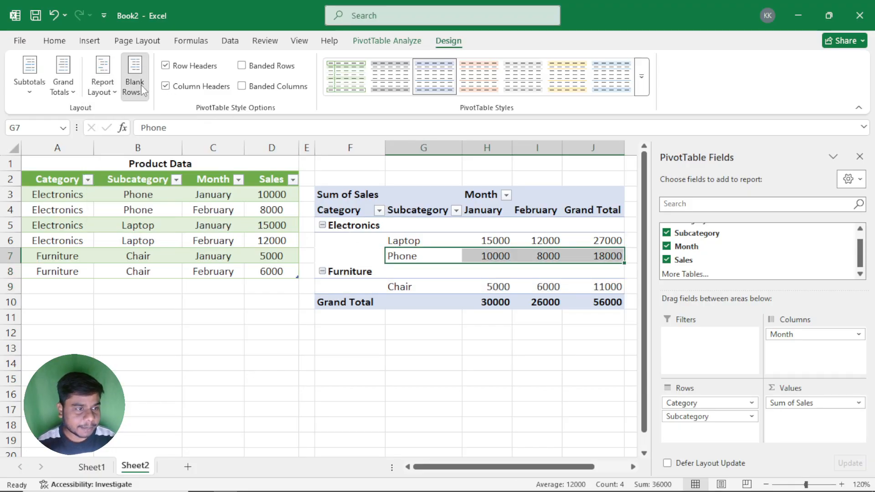
left_click(134, 87)
left_click(102, 90)
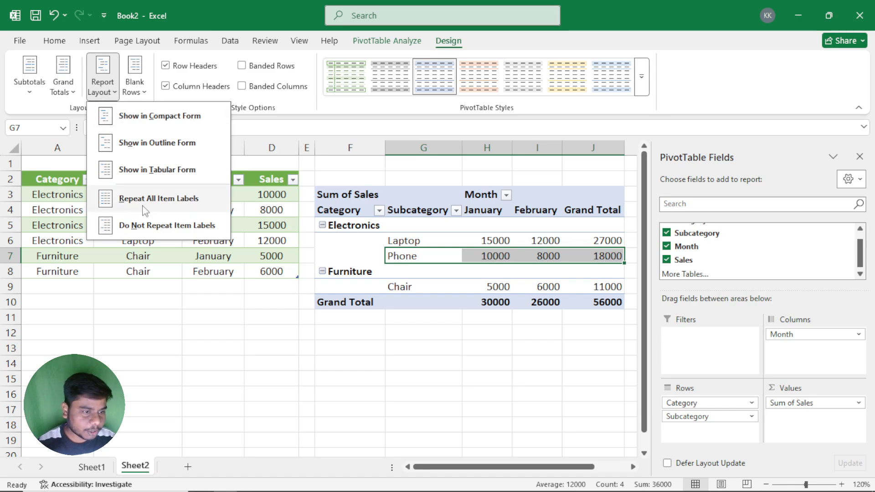
left_click(142, 82)
left_click(142, 83)
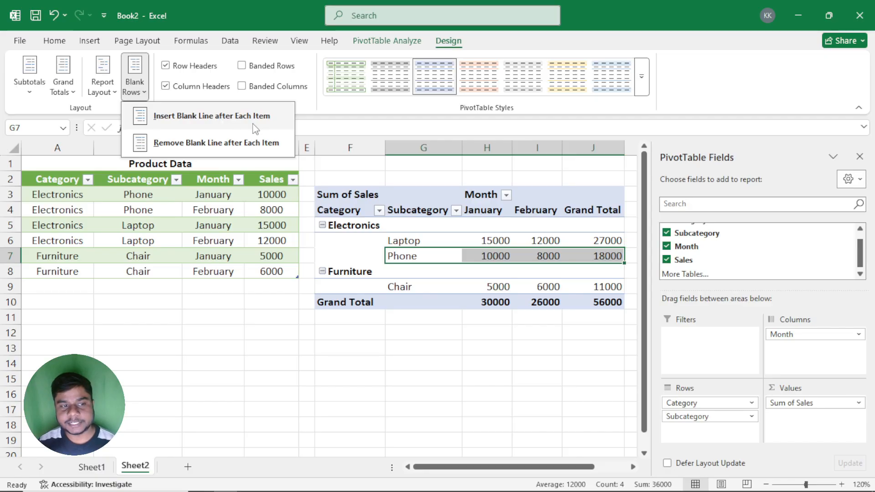
left_click(382, 248)
left_click_drag(358, 225, 593, 258)
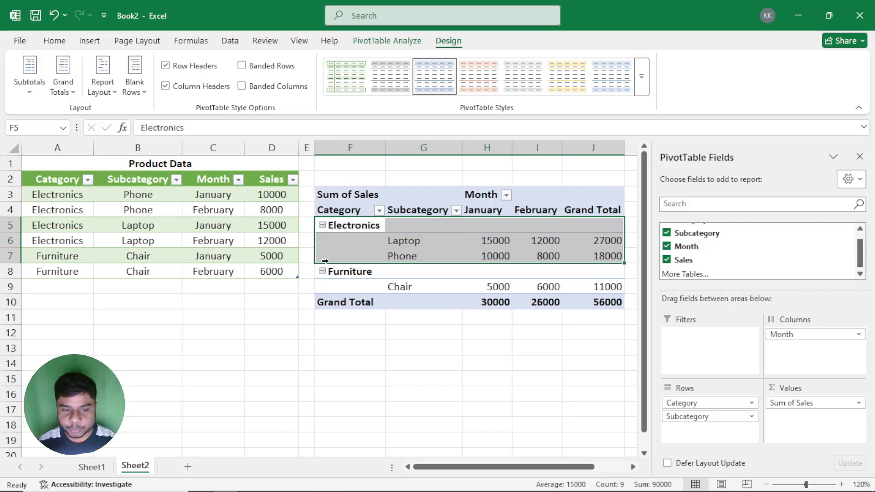
left_click_drag(341, 269, 596, 286)
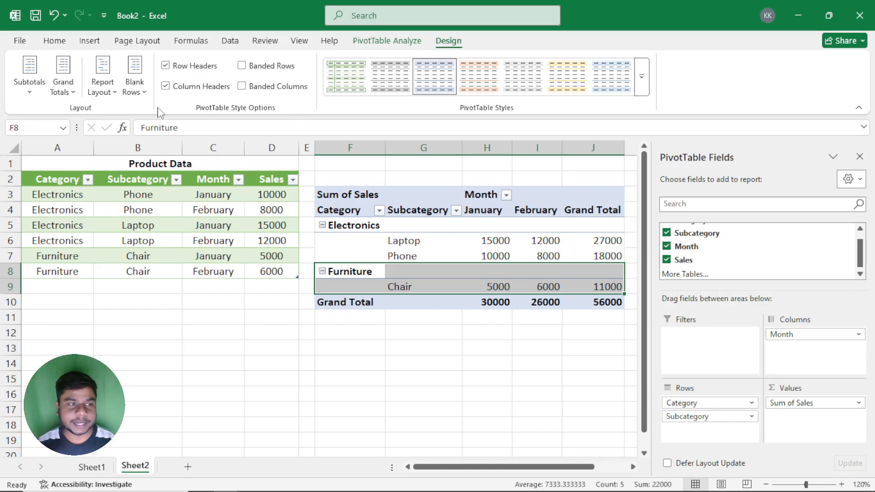
Step: Insert a blank line after each item in the PivotTable, and select the blank rows below the category groups
left_click(134, 86)
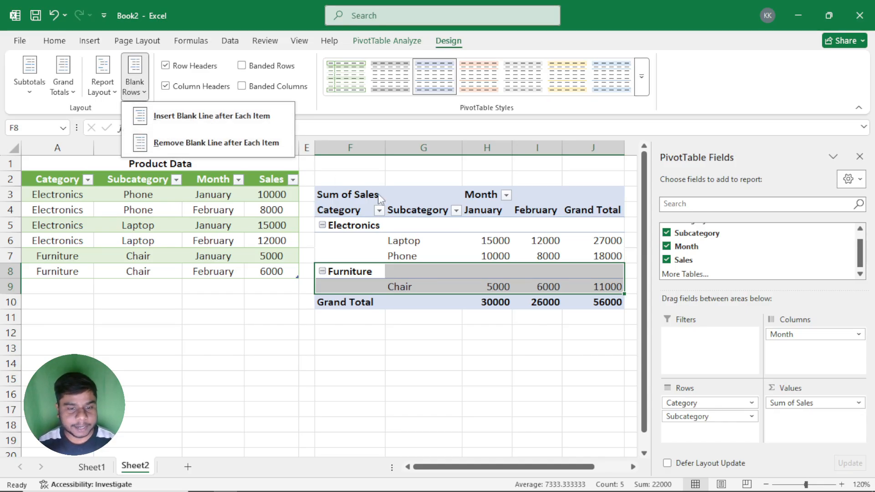
left_click(394, 225)
left_click(391, 240)
left_click(134, 86)
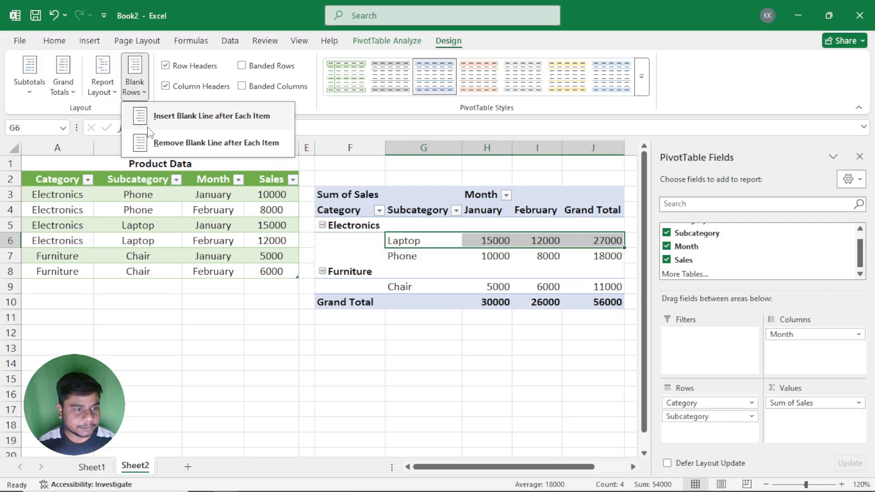
left_click(162, 118)
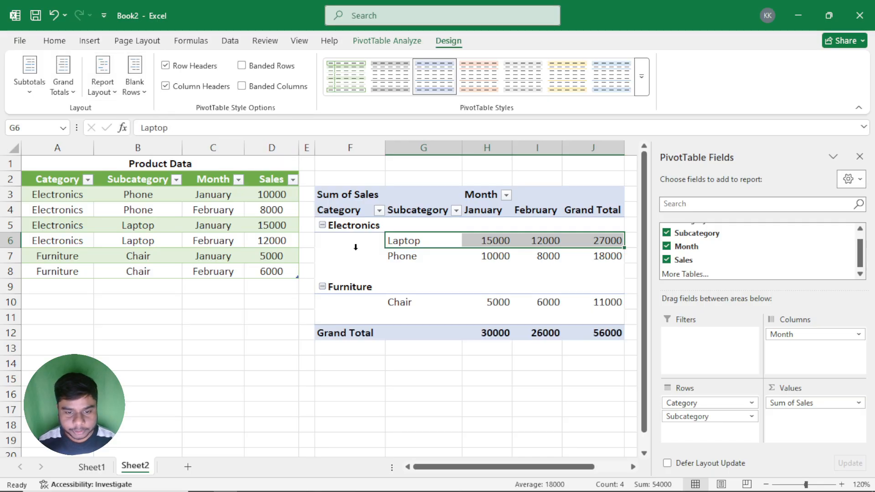
left_click(338, 269)
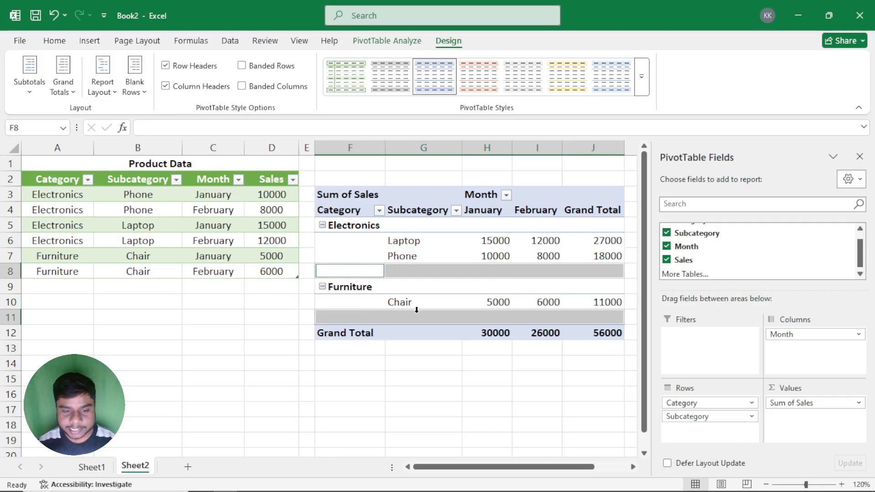
Step: Remove the blank line after each item in the PivotTable
left_click(138, 90)
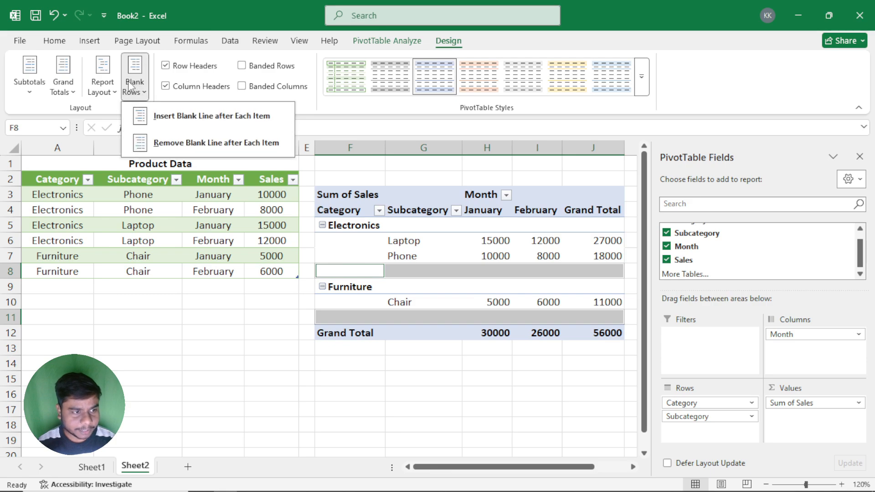
left_click(185, 143)
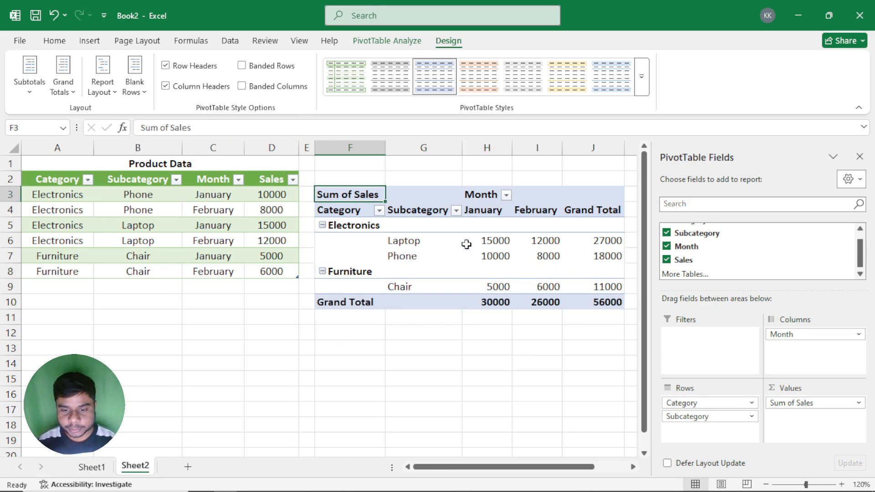
left_click(136, 88)
key("Escape")
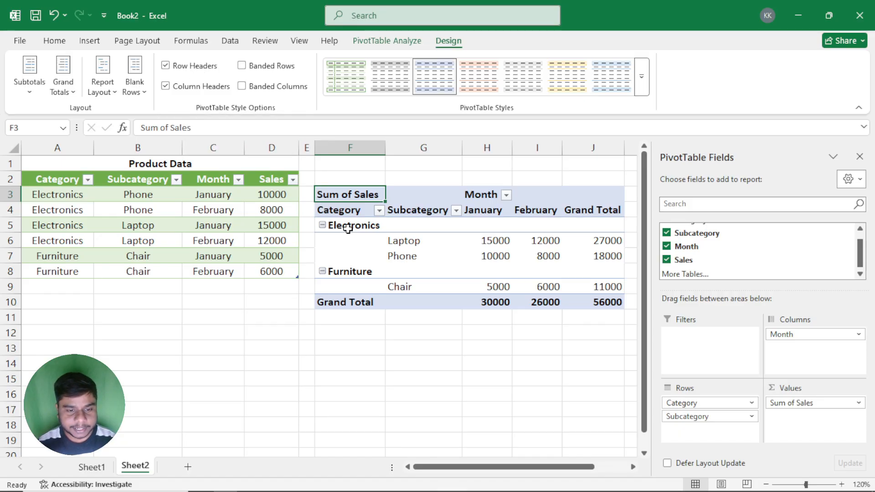
Step: Select the Electronics and Furniture category labels, and switch the PivotTable's row header formatting off and on again
left_click_drag(346, 225, 557, 224)
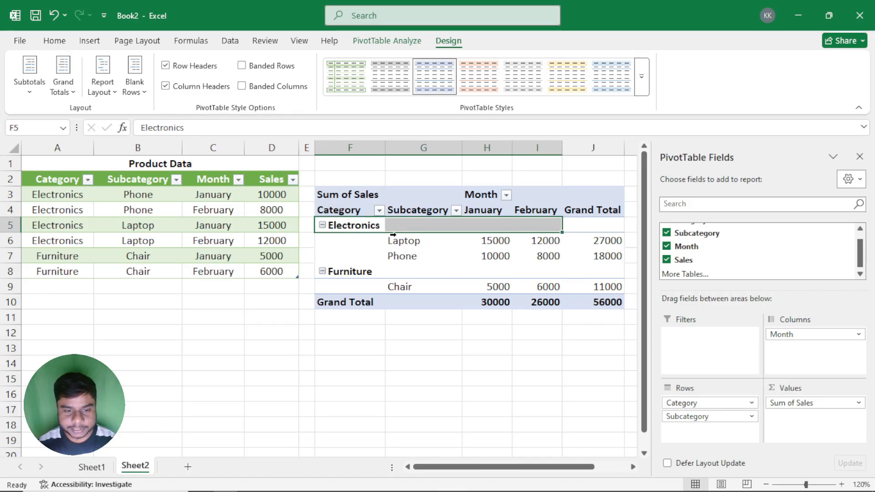
left_click(344, 225)
left_click(348, 272)
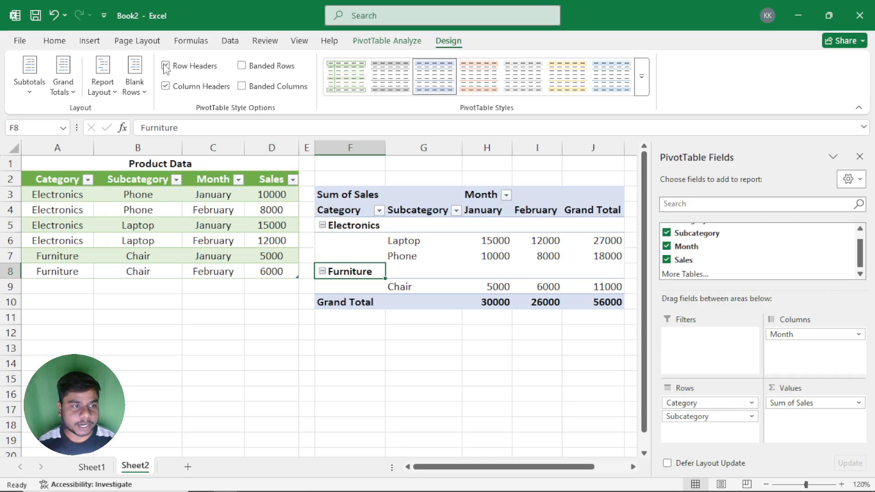
left_click(355, 227)
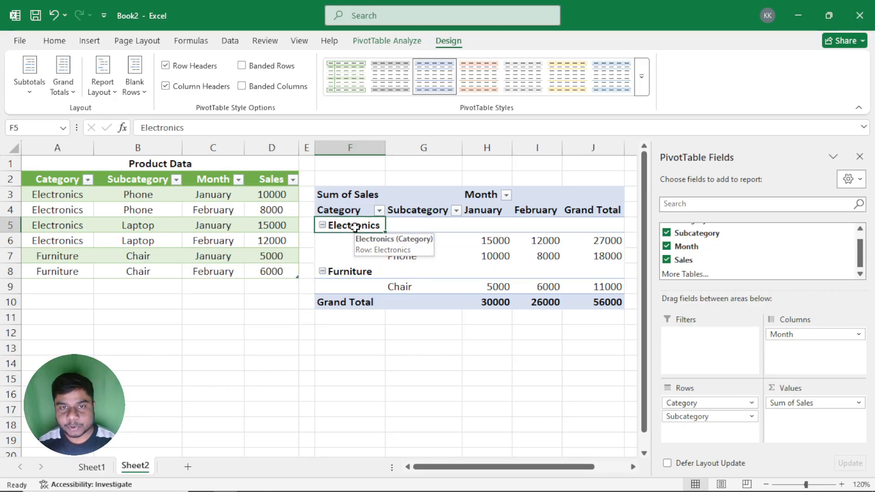
left_click(167, 66)
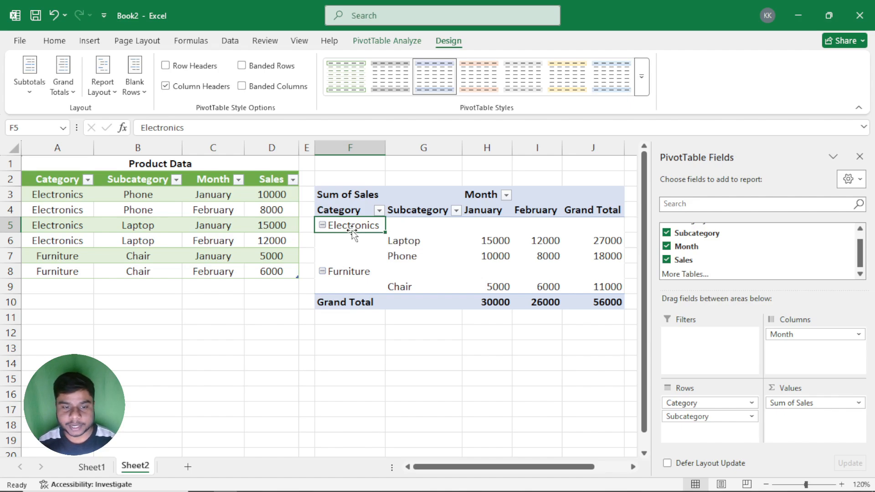
left_click(181, 68)
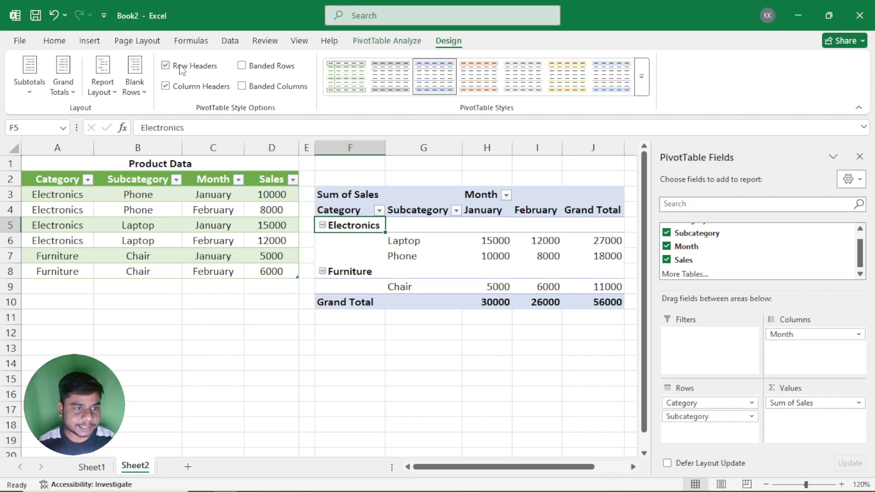
Step: Select the Category header and switch the PivotTable's column header formatting off and on again
left_click(350, 211)
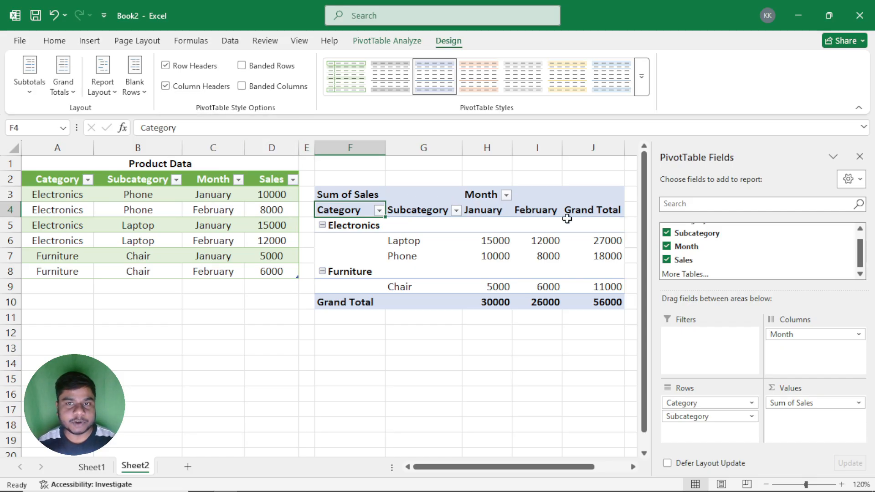
left_click(168, 89)
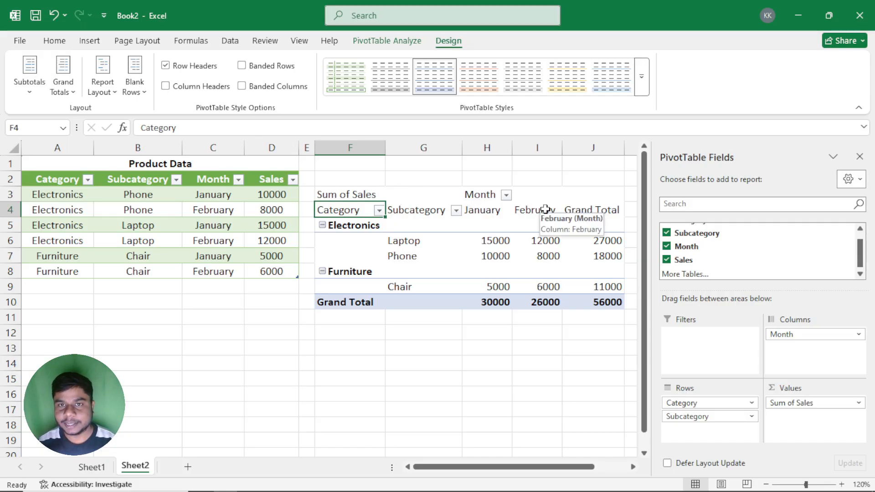
left_click(185, 87)
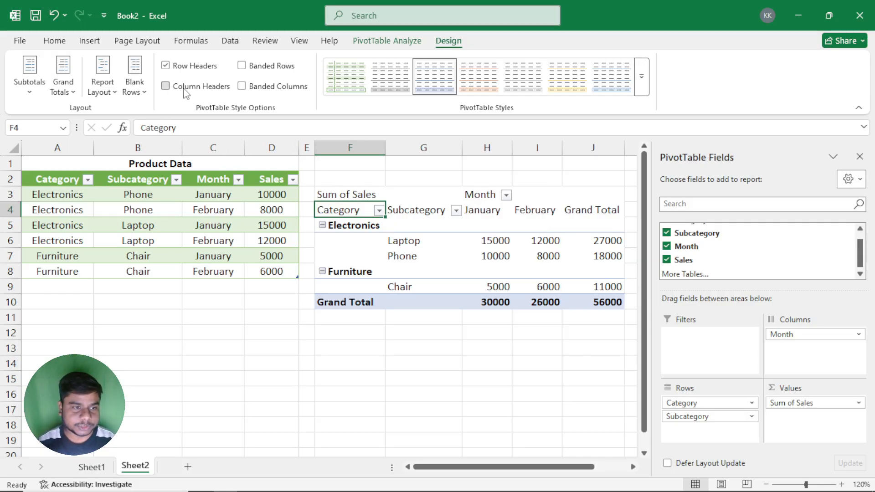
Step: Turn on banded rows in the PivotTable, try the light yellow style, and return to the light blue style
left_click(256, 73)
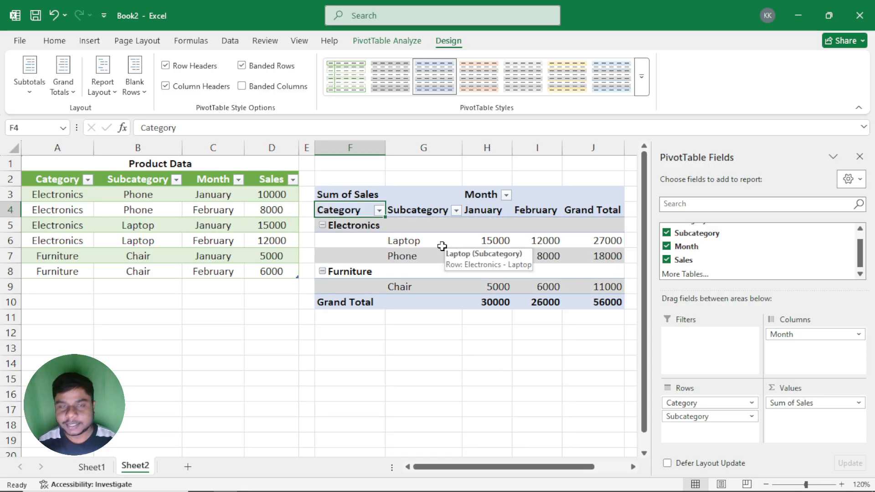
left_click(523, 76)
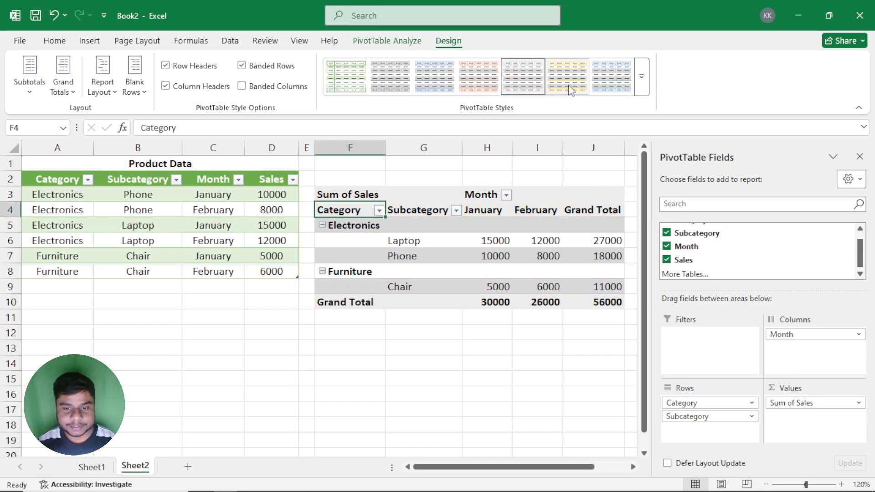
left_click(429, 90)
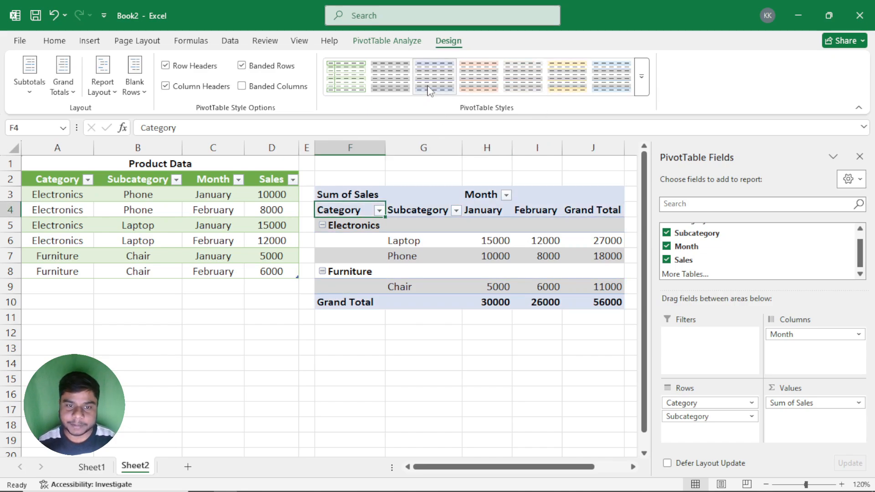
Step: Switch the PivotTable from banded rows to banded columns, highlight the January, February and Grand Total columns, and turn the column banding off
left_click(265, 89)
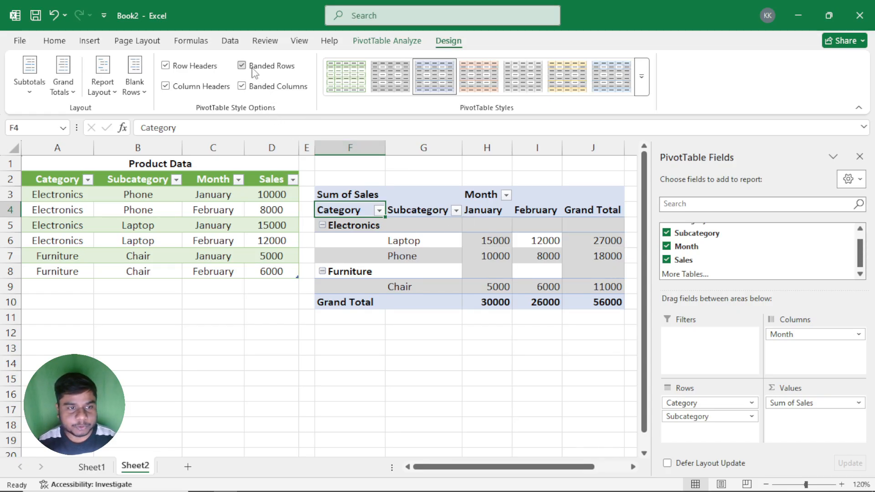
left_click(253, 70)
left_click_drag(488, 225, 498, 300)
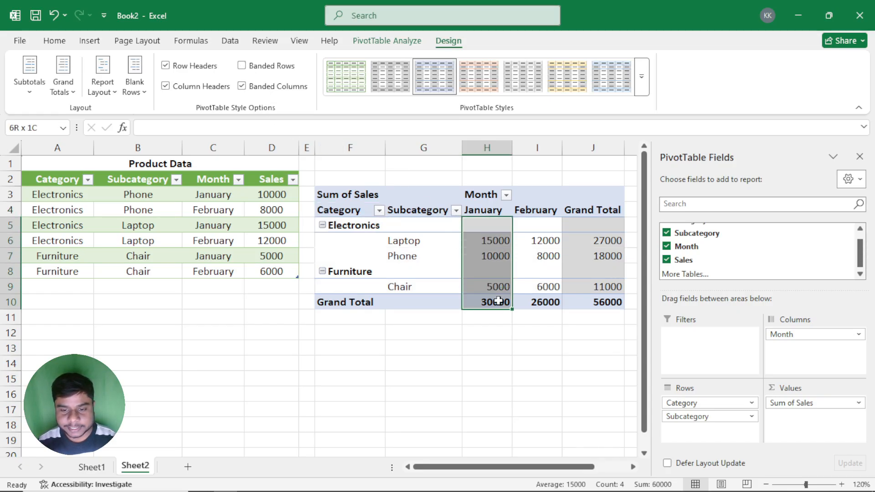
left_click_drag(537, 228, 539, 298)
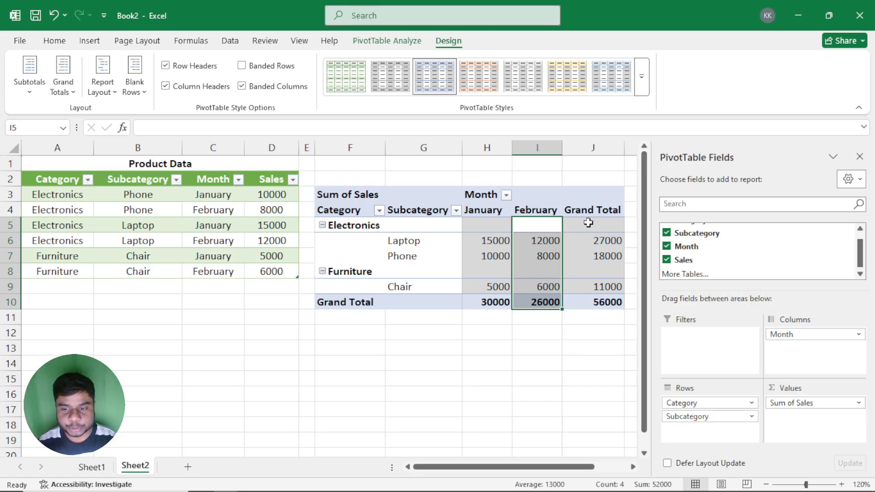
left_click_drag(589, 222, 594, 303)
left_click(491, 237)
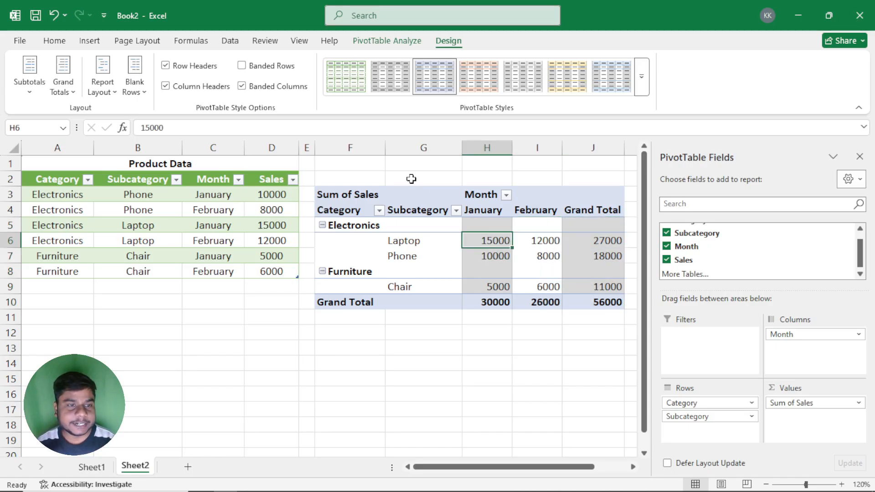
left_click(242, 86)
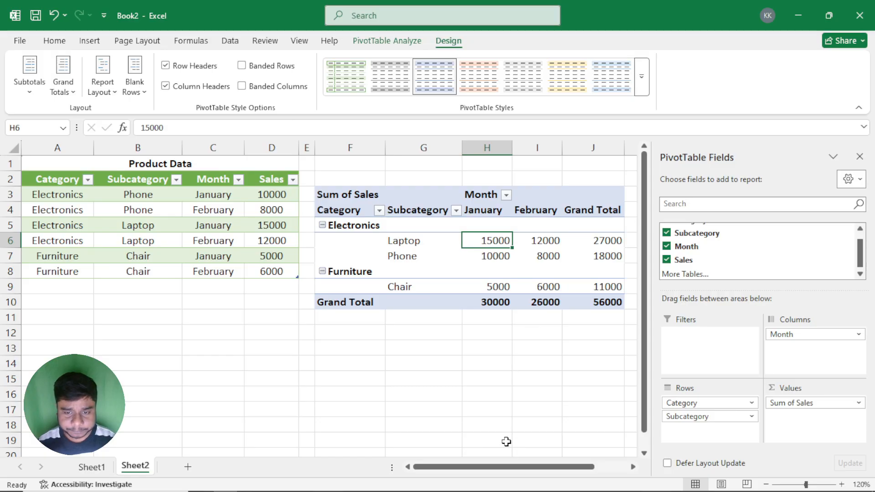
Step: Close the PivotTable Fields pane and return to the PivotTable's design options
mouse_move(508, 467)
left_mouse_down()
mouse_move(530, 467)
mouse_move(505, 466)
left_mouse_up()
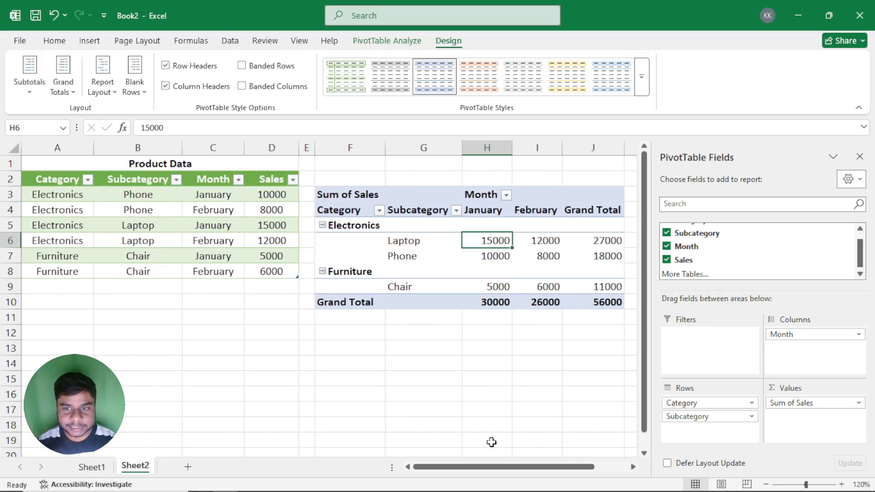
left_click(857, 156)
left_click(385, 41)
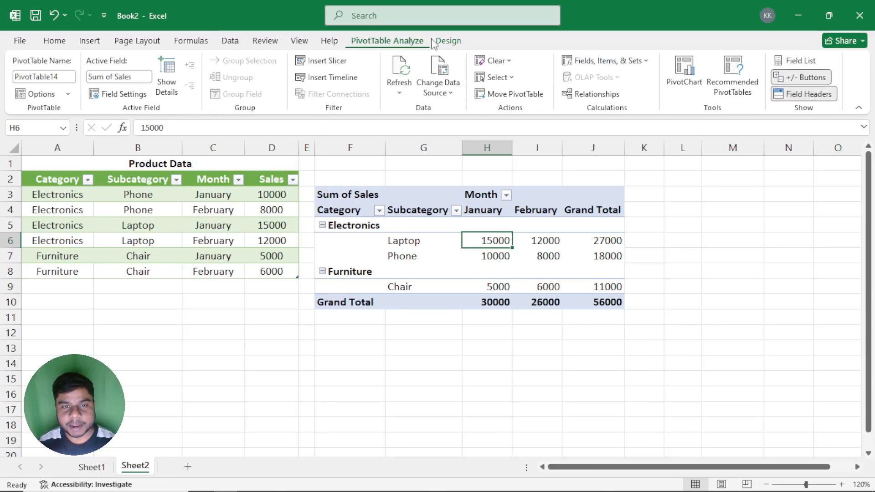
left_click(448, 41)
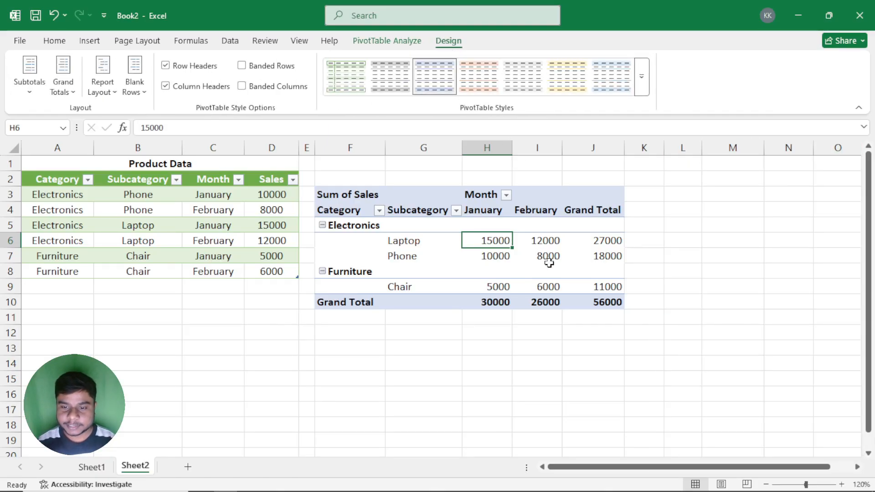
Step: Apply the None style to the PivotTable, and restore Light Blue, Pivot Style Light 16
left_click(642, 75)
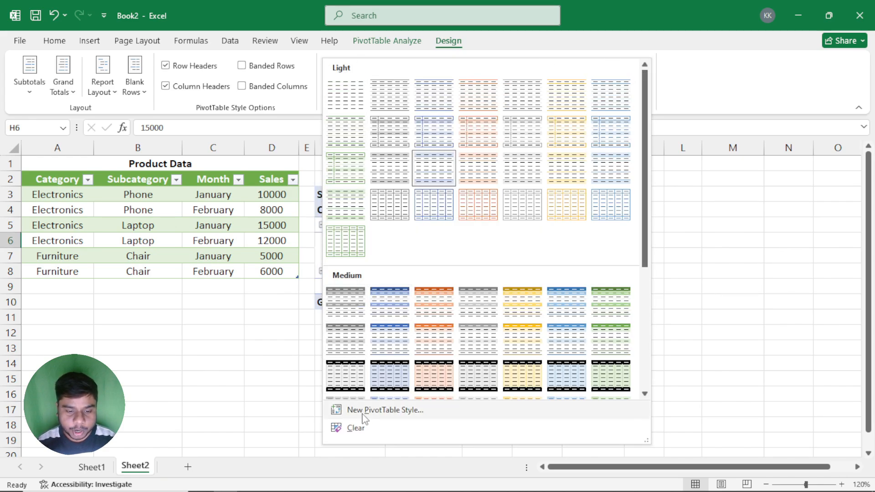
scroll(391, 323, "down", 3)
left_click(783, 252)
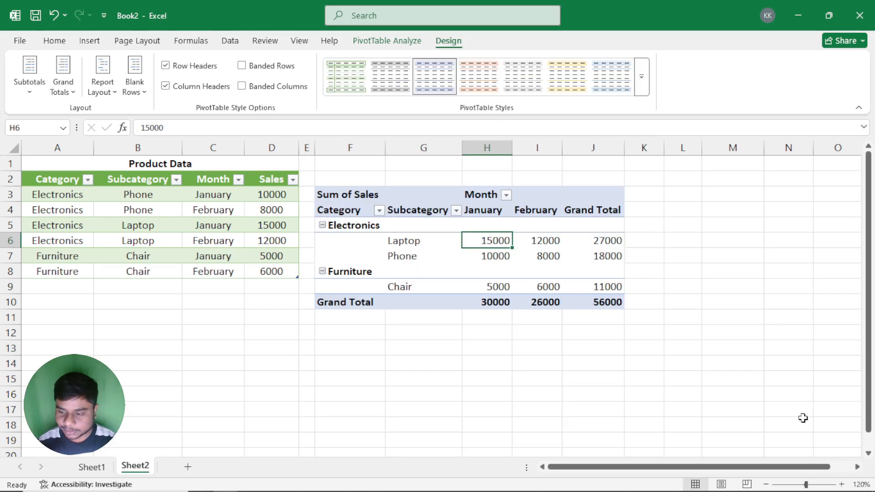
left_click(857, 467)
left_click(857, 467)
left_click(857, 467)
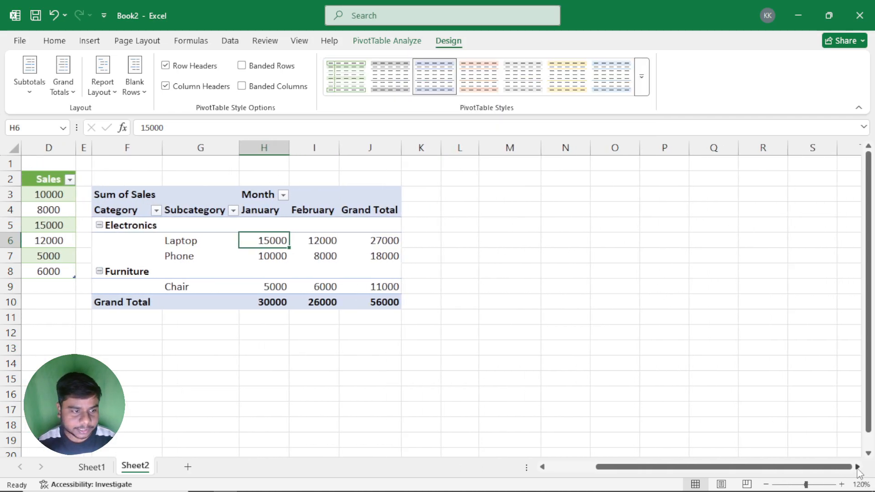
left_click(857, 466)
left_click(646, 90)
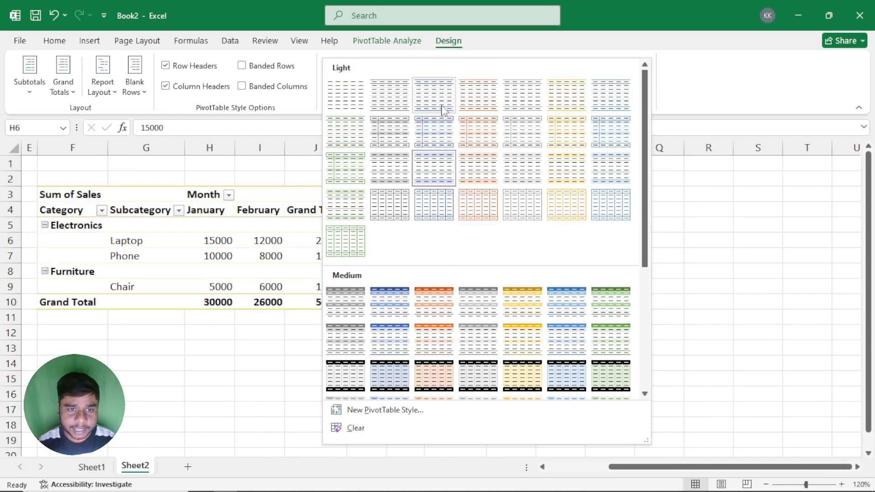
left_click(350, 103)
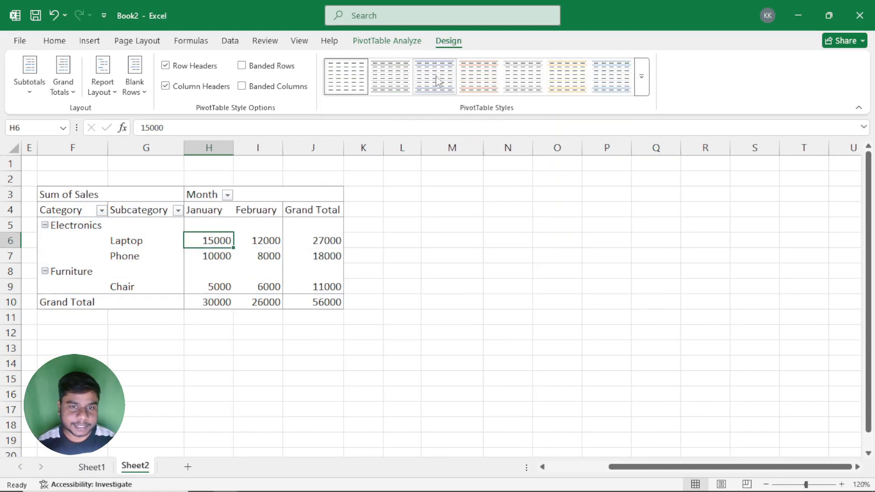
left_click(642, 77)
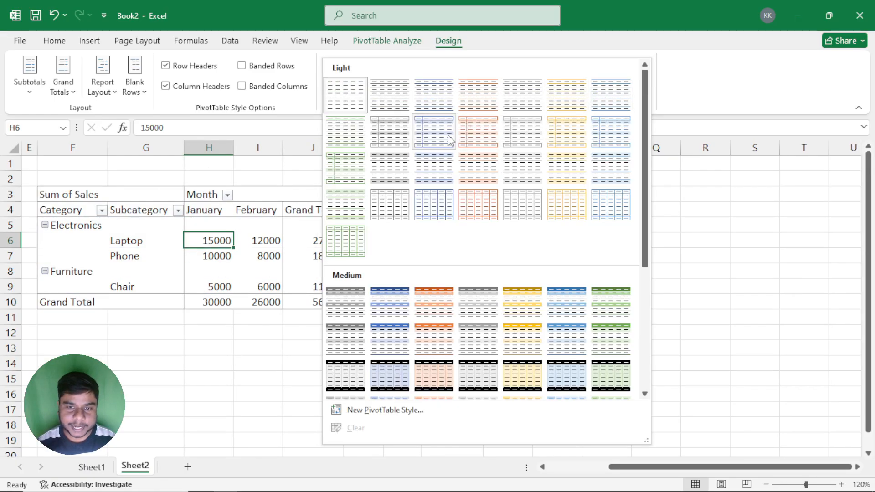
left_click(443, 170)
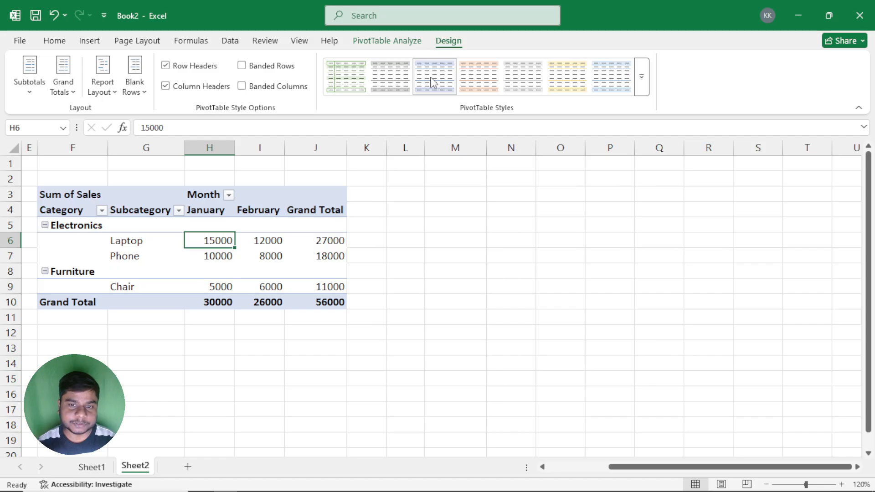
Step: Try a blue Medium style and a blue Dark style on the PivotTable, and return to Light Blue, Pivot Style Light 16
left_click(641, 76)
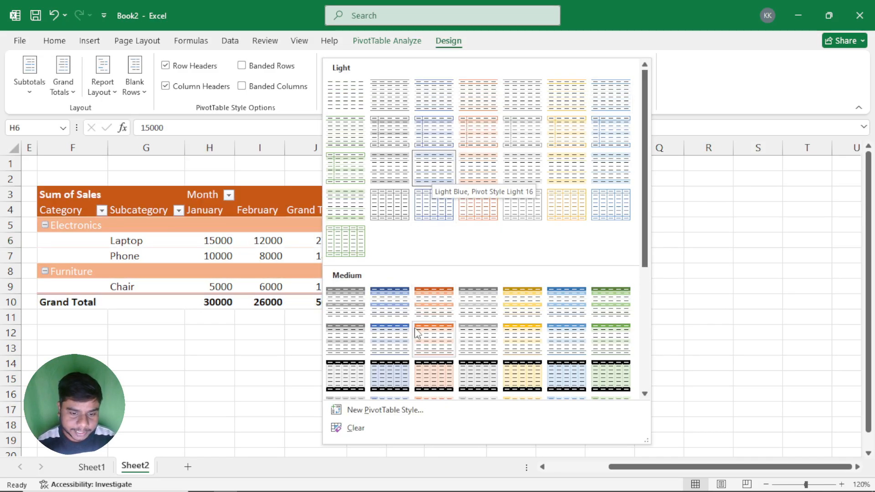
left_click(397, 316)
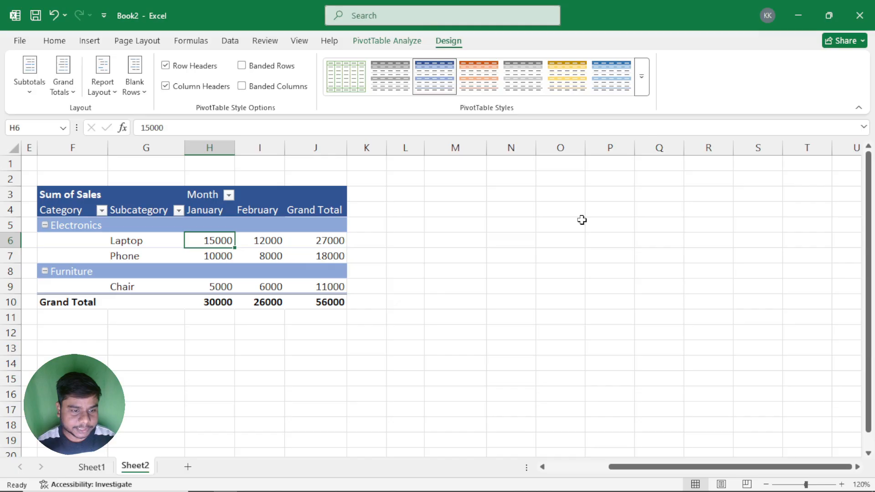
left_click(644, 87)
scroll(501, 296, "down", 5)
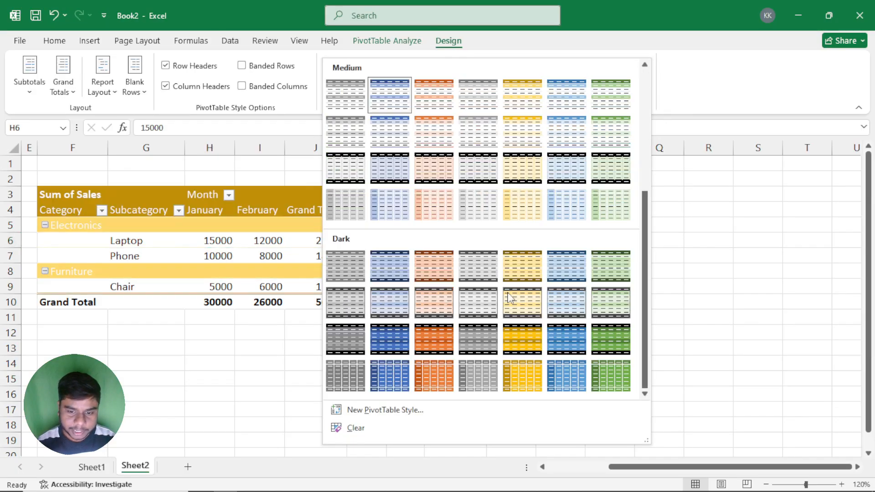
left_click(401, 343)
left_click(643, 87)
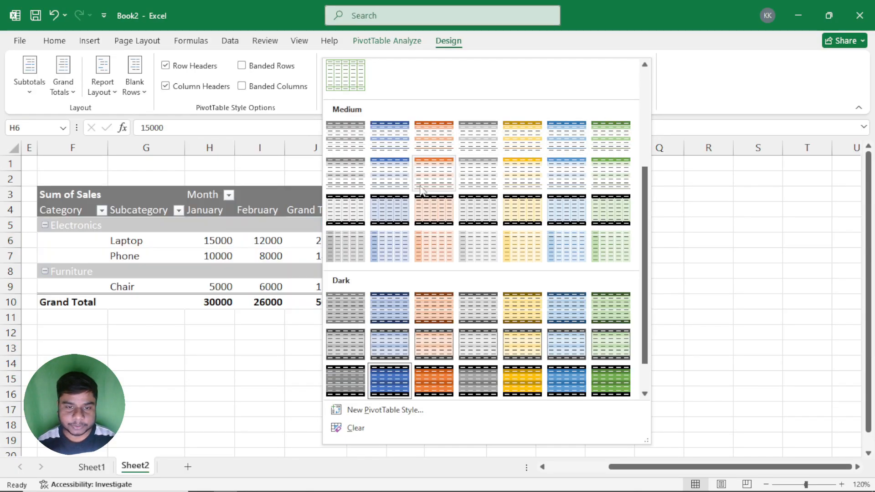
scroll(390, 178, "up", 3)
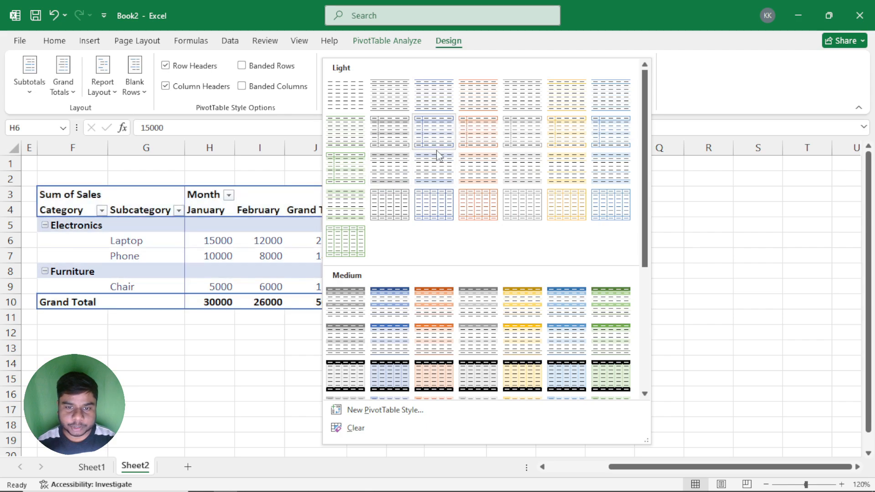
left_click(438, 165)
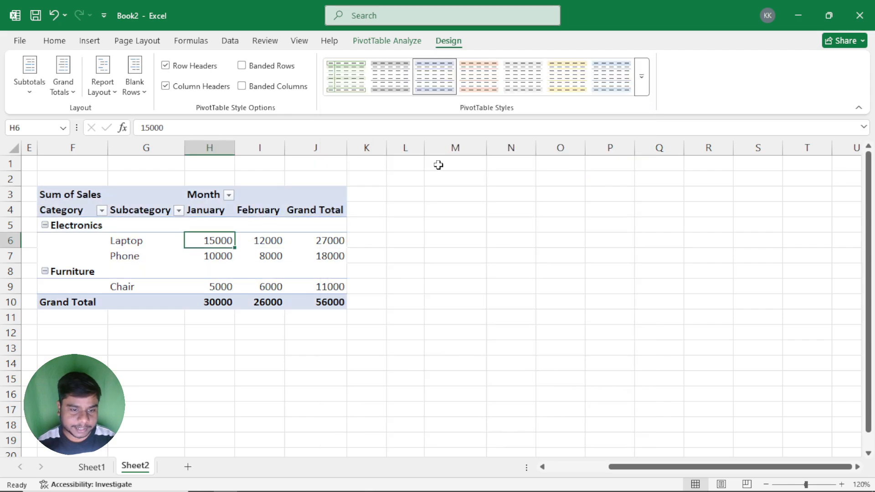
Step: Start a new PivotTable style, go through its first table elements, and select Whole Table for formatting
left_click(642, 79)
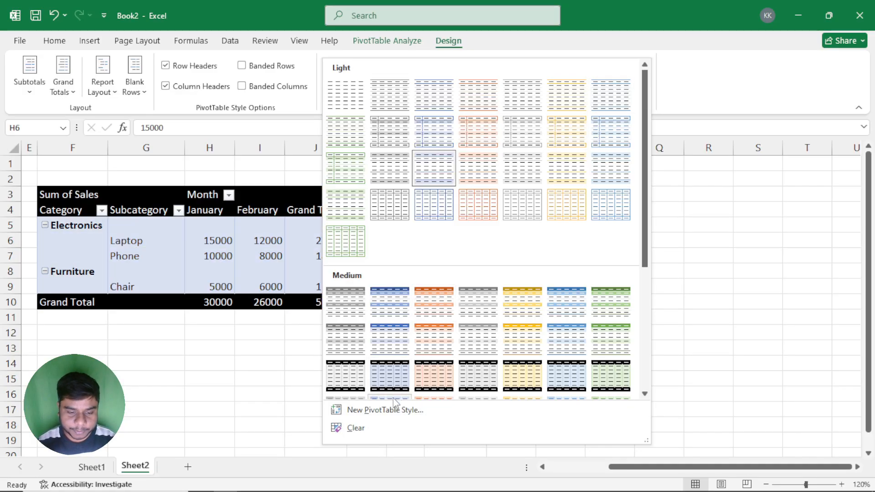
left_click(373, 413)
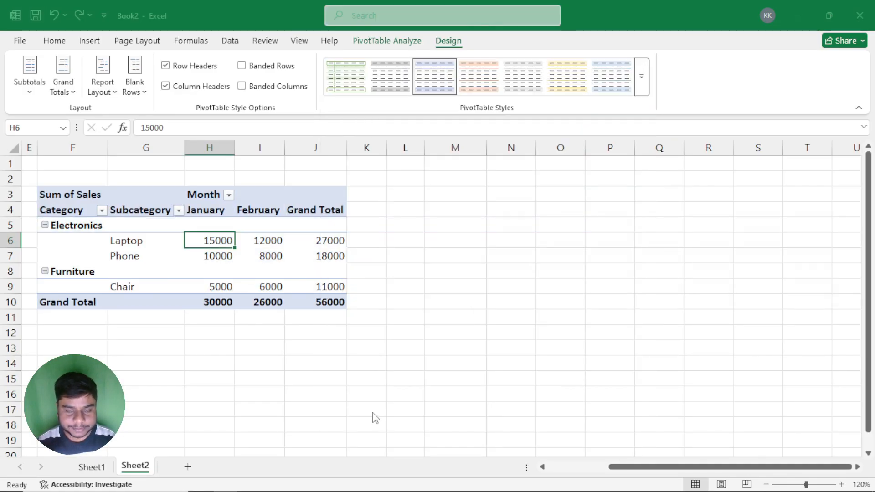
left_click_drag(582, 20, 495, 87)
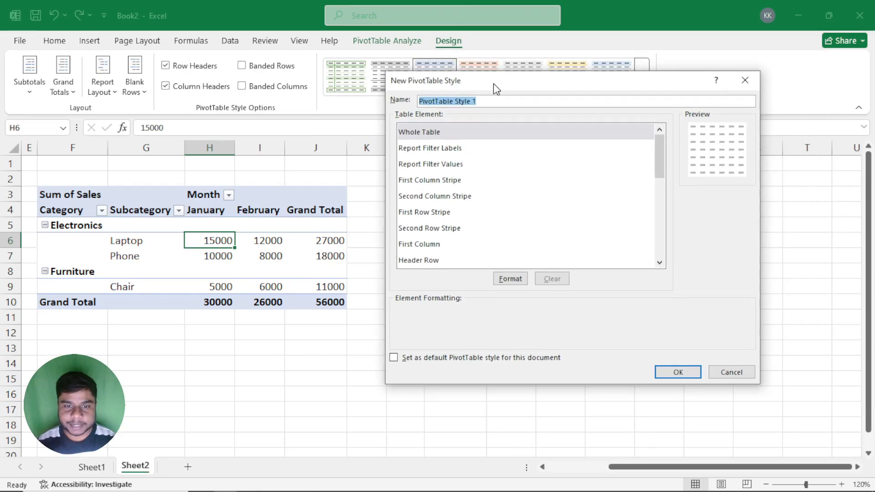
left_click(430, 133)
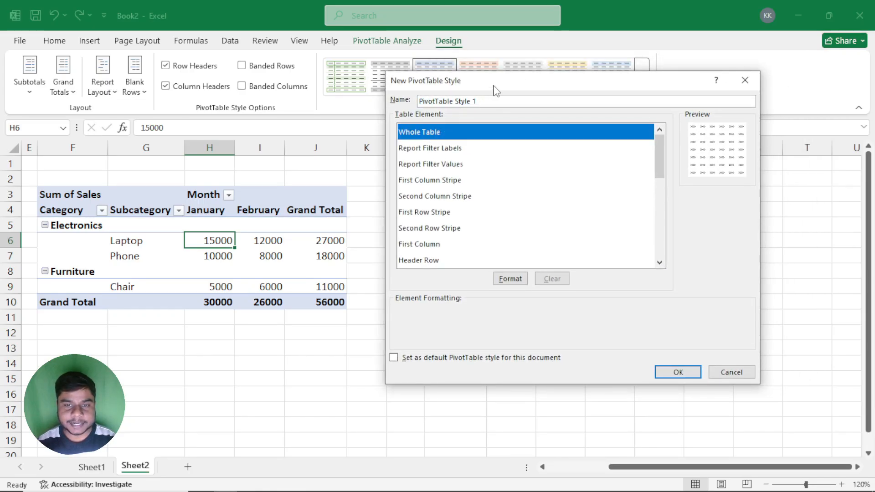
left_click_drag(495, 82, 485, 86)
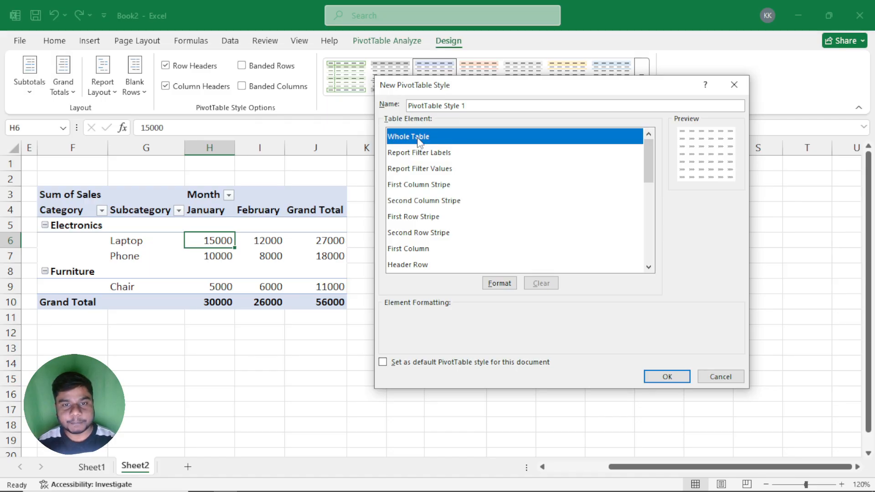
left_click(411, 153)
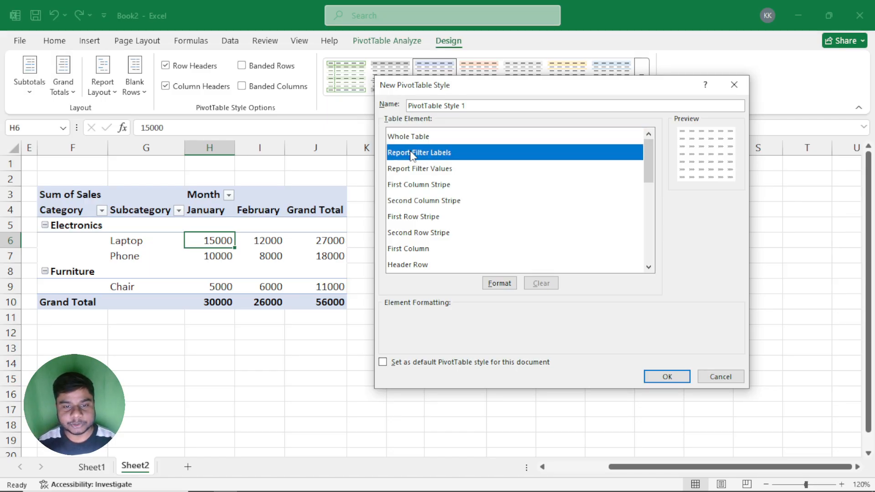
left_click(449, 169)
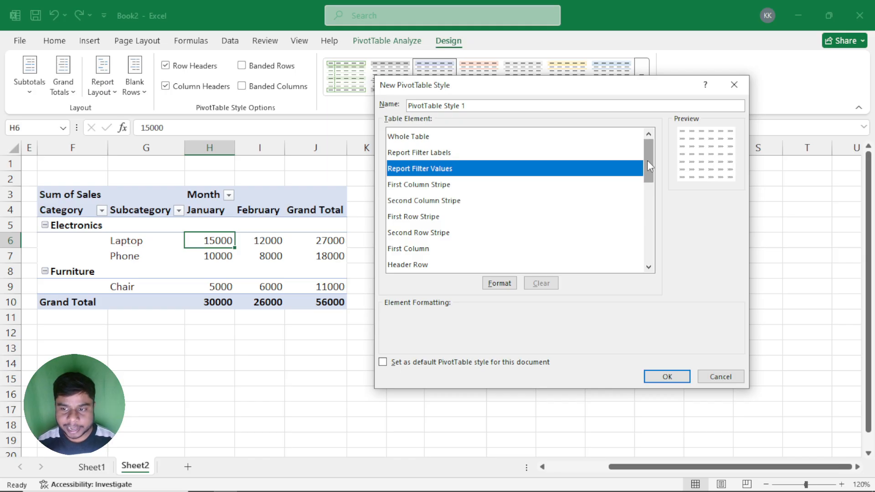
left_click_drag(648, 161, 645, 137)
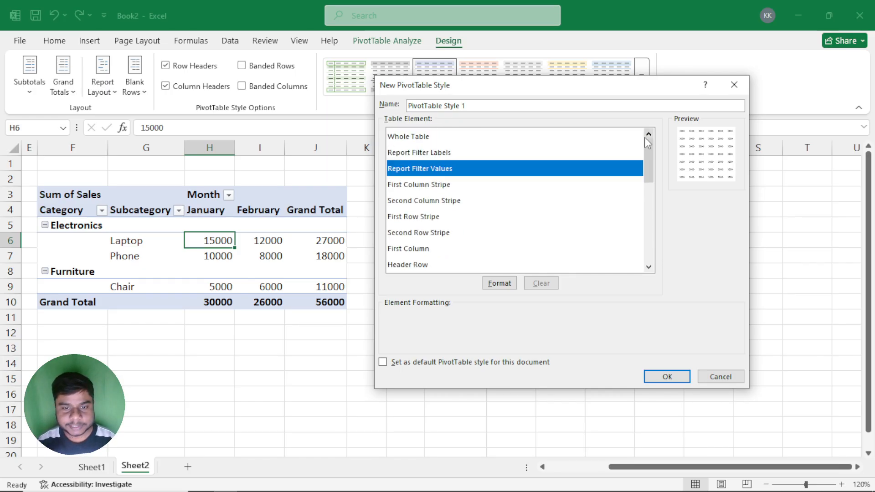
left_click(487, 137)
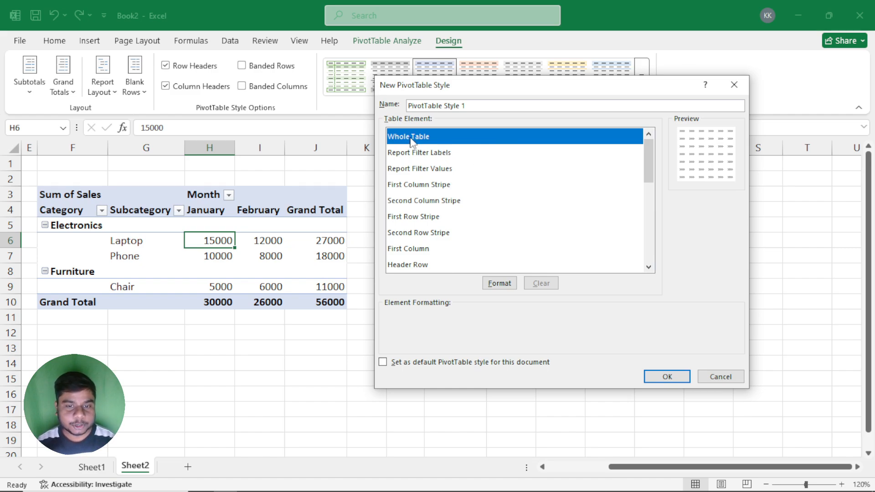
Step: Format the Whole Table element's font with a single underline, orange color and bold italic style
left_click(496, 285)
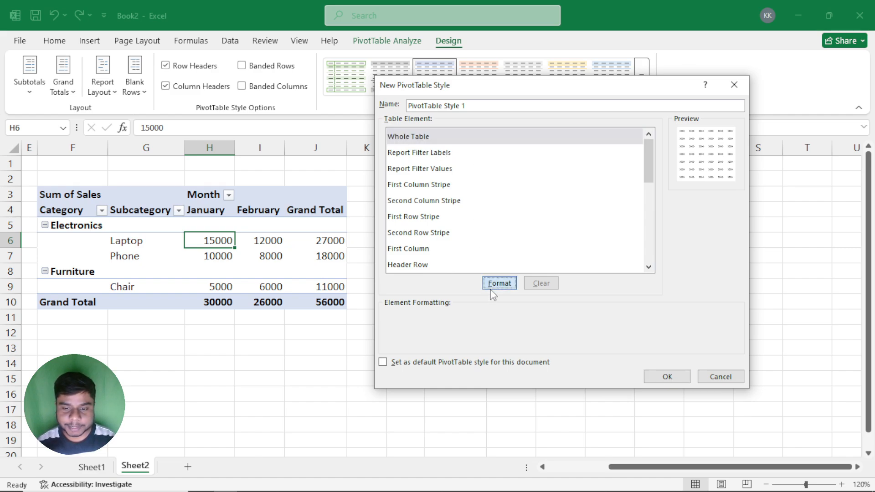
left_click_drag(561, 18, 440, 85)
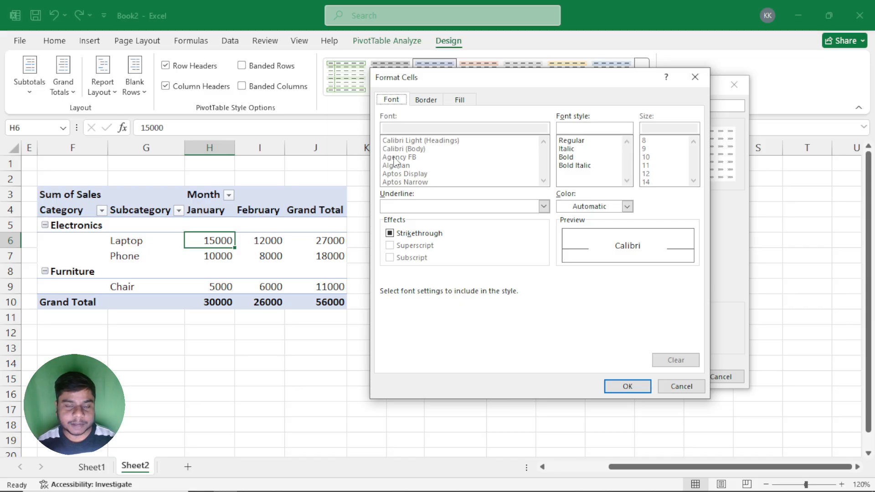
left_click(544, 207)
left_click(420, 226)
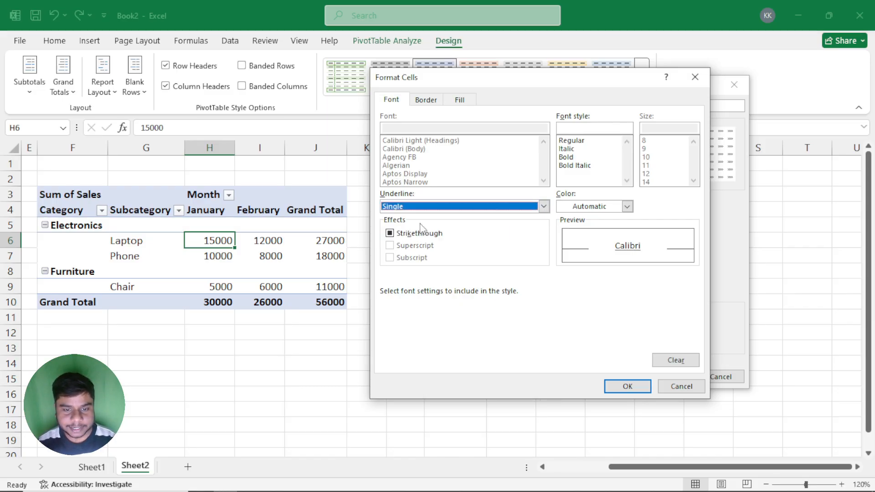
left_click(628, 207)
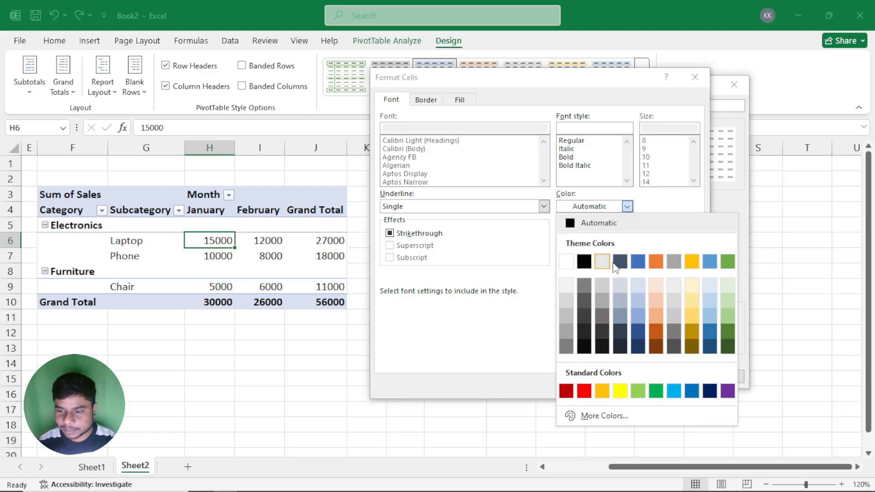
left_click(654, 262)
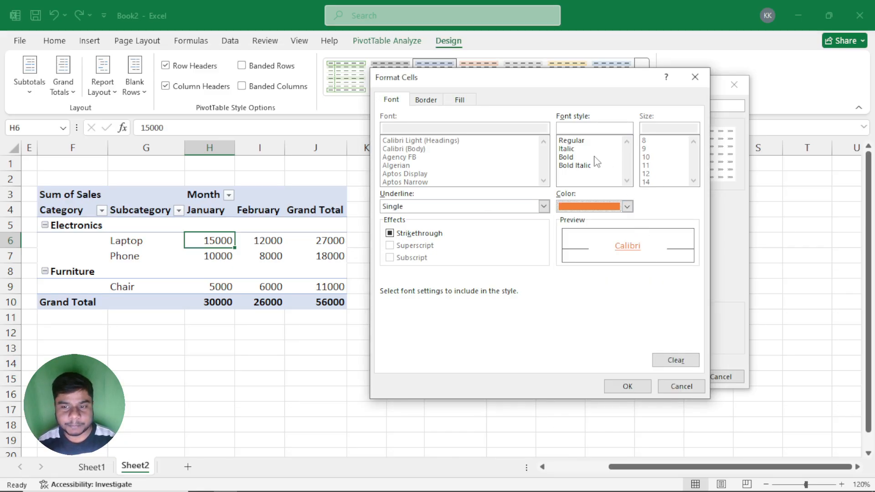
left_click(572, 165)
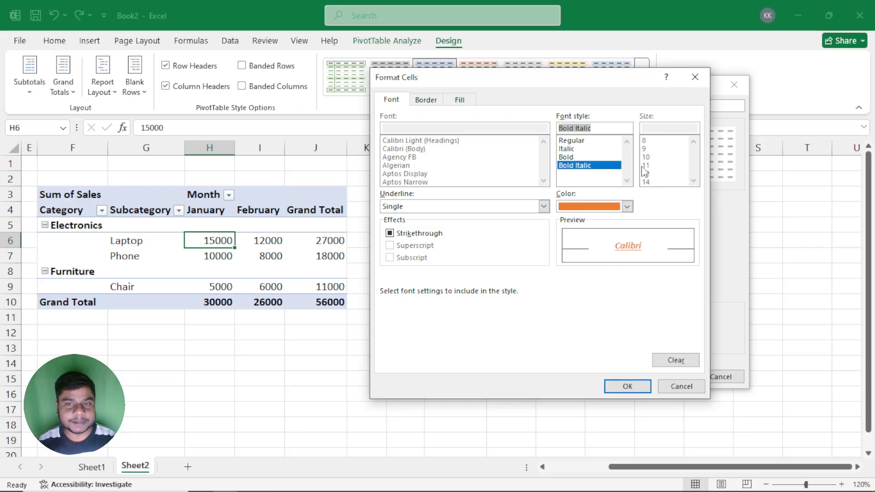
Step: Give the Whole Table element green double-line borders around the outline and on the inside horizontal and vertical edges
left_click(423, 101)
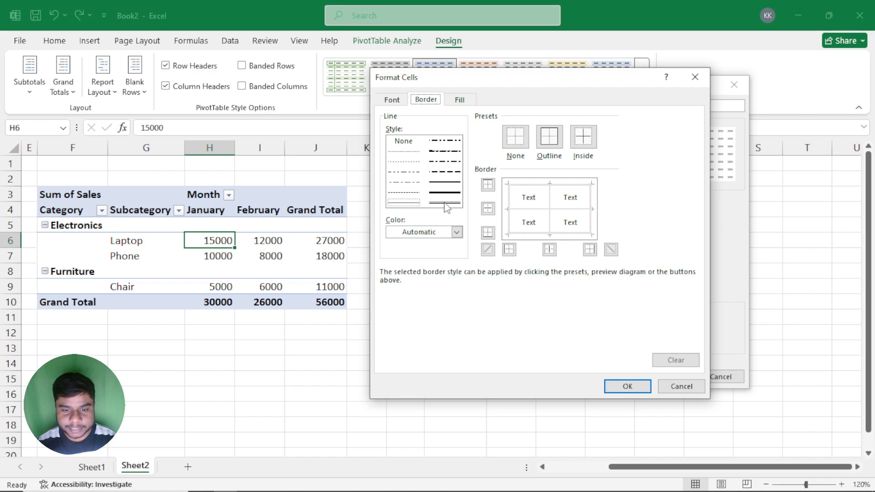
left_click(456, 232)
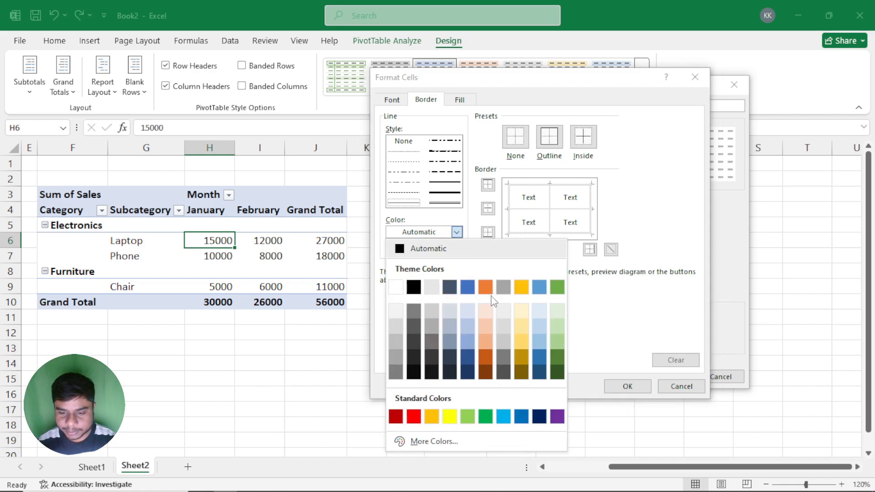
left_click(557, 287)
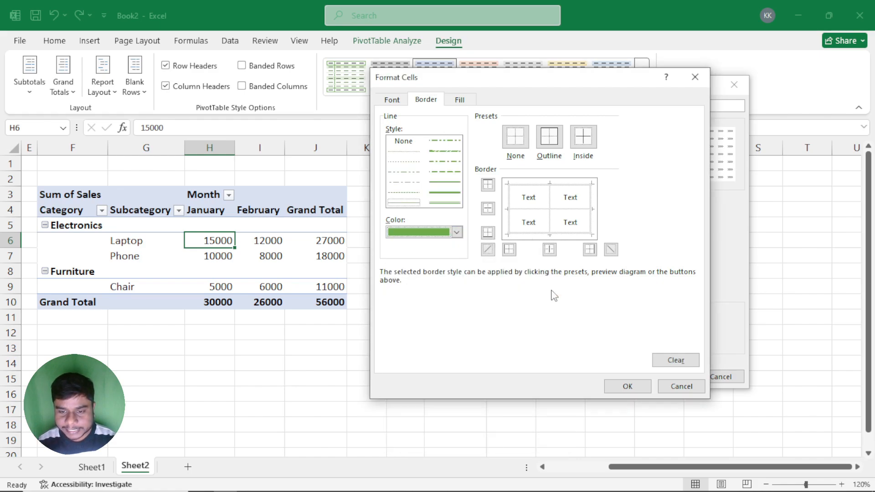
left_click(445, 204)
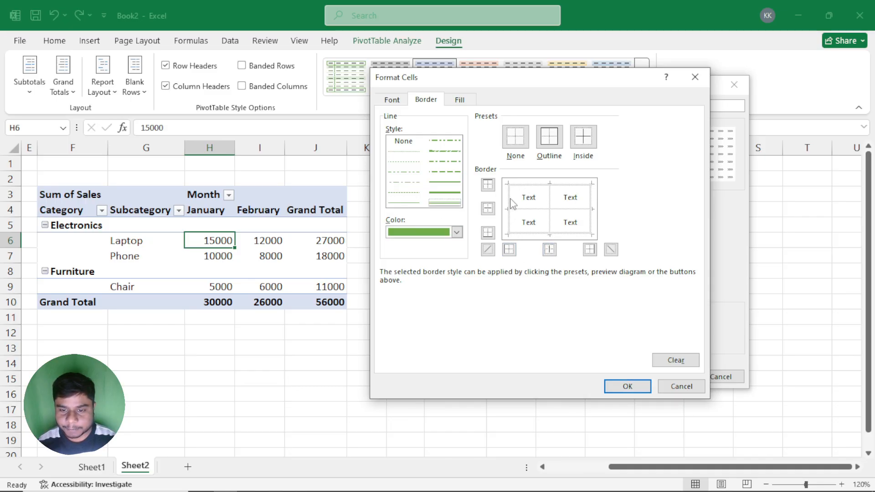
left_click(549, 146)
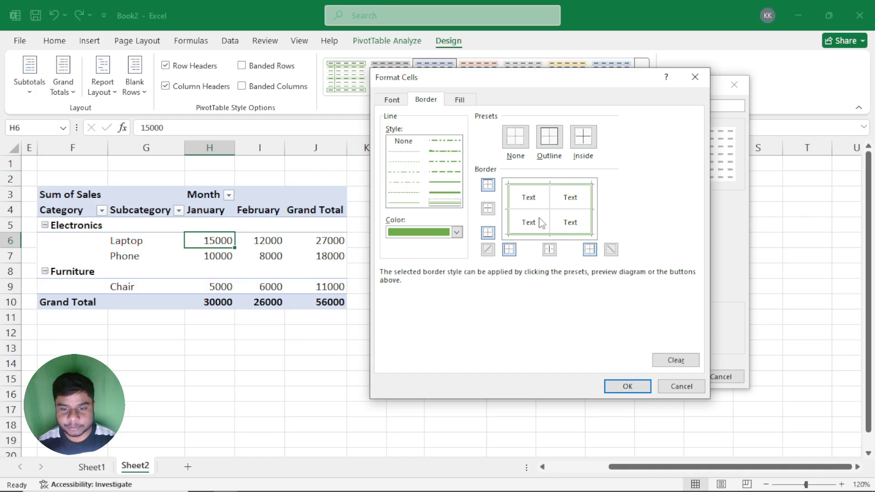
left_click(488, 209)
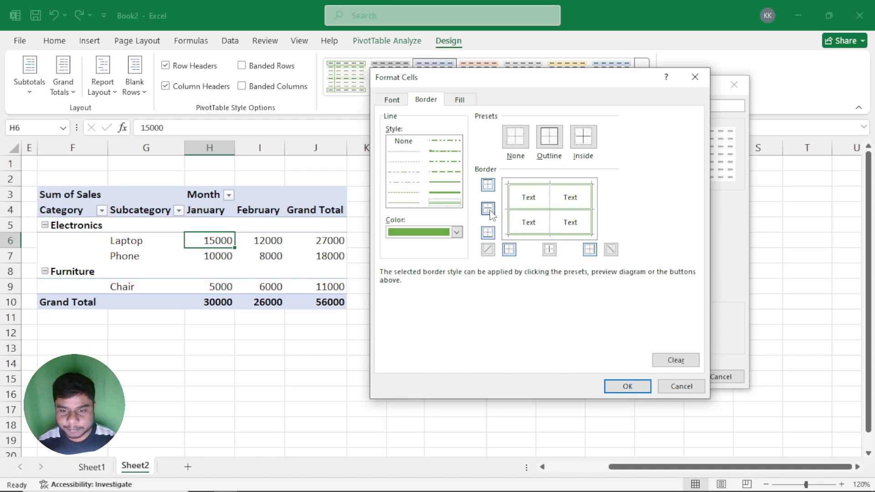
left_click(549, 250)
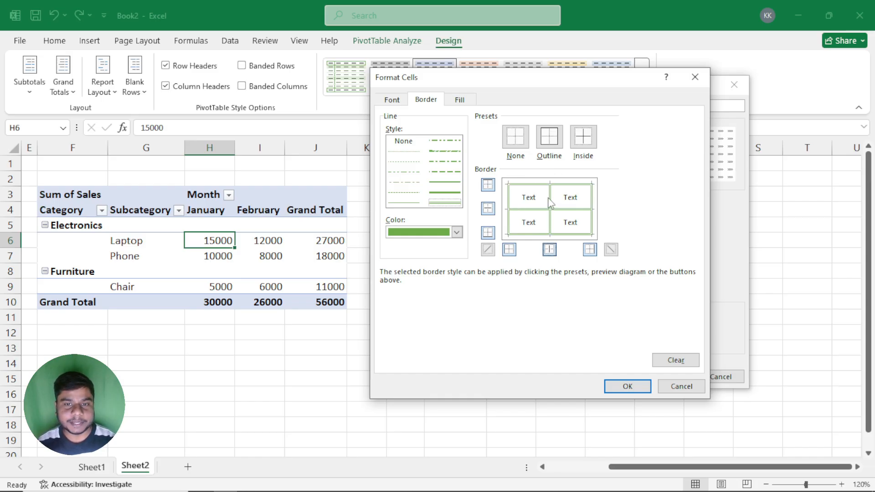
Step: Set the Whole Table element's fill to the lightest gold shade and save the new PivotTable style
left_click(458, 100)
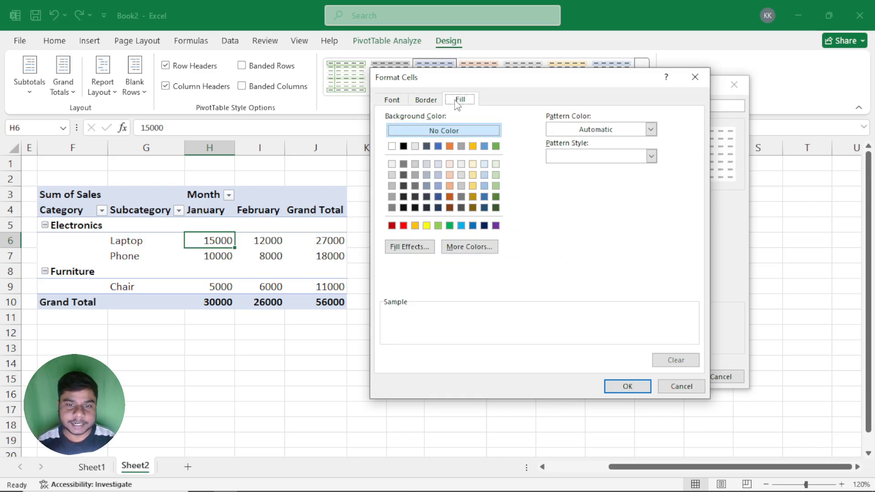
left_click_drag(499, 82, 533, 90)
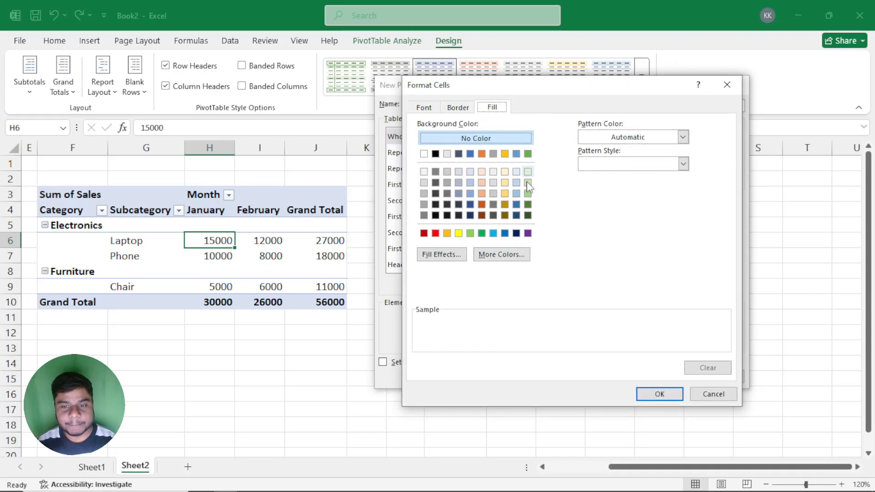
left_click(504, 172)
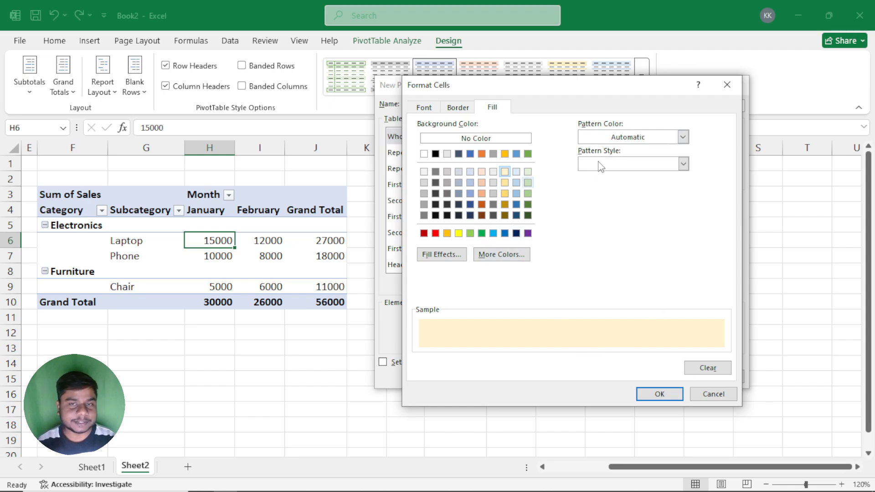
left_click(659, 394)
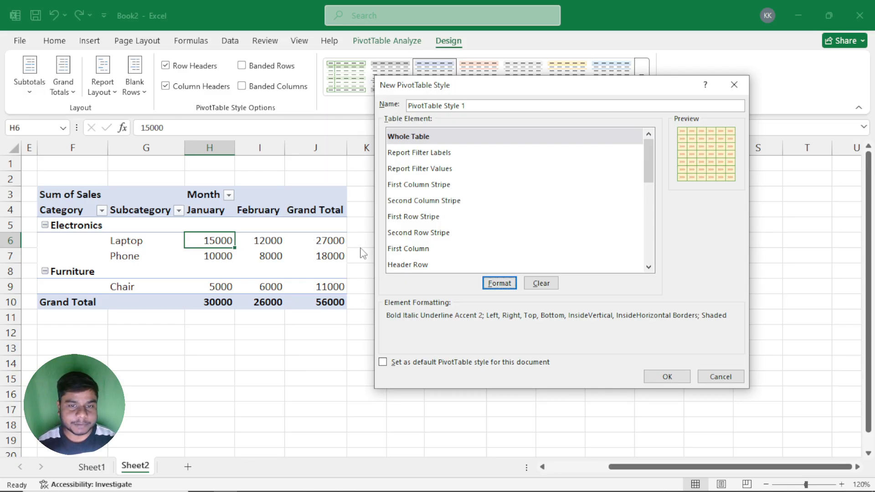
left_click(665, 378)
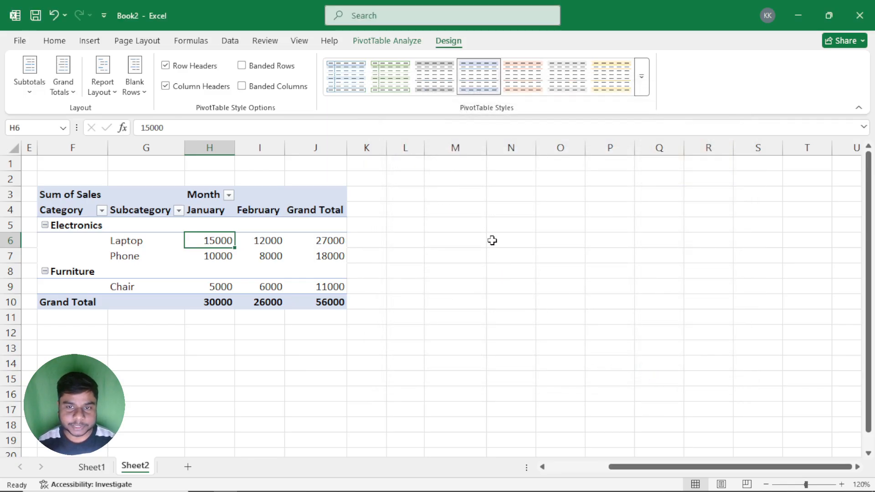
Step: Apply the new custom style to the PivotTable and bring the Product Data table into view beside it
left_click(640, 87)
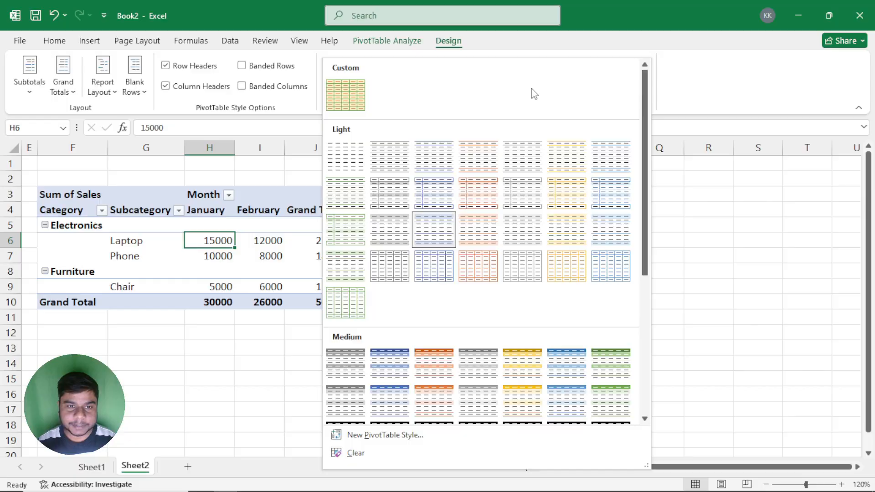
left_click(345, 105)
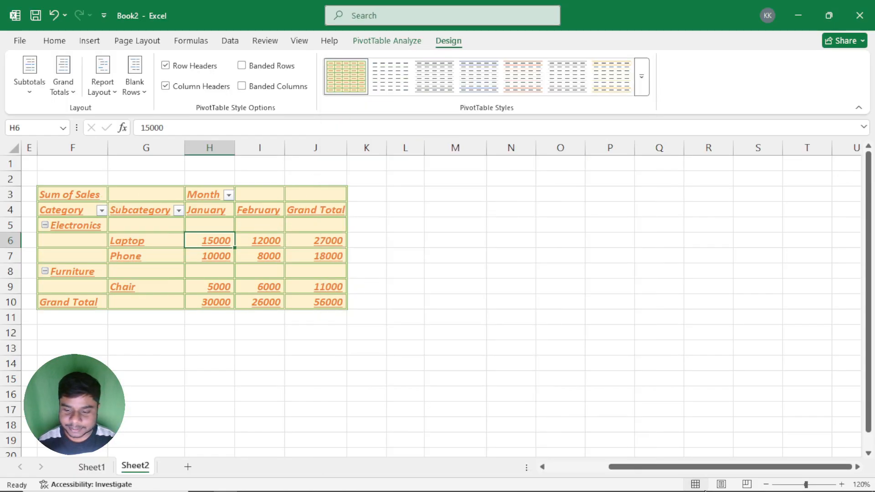
left_click_drag(692, 467, 624, 469)
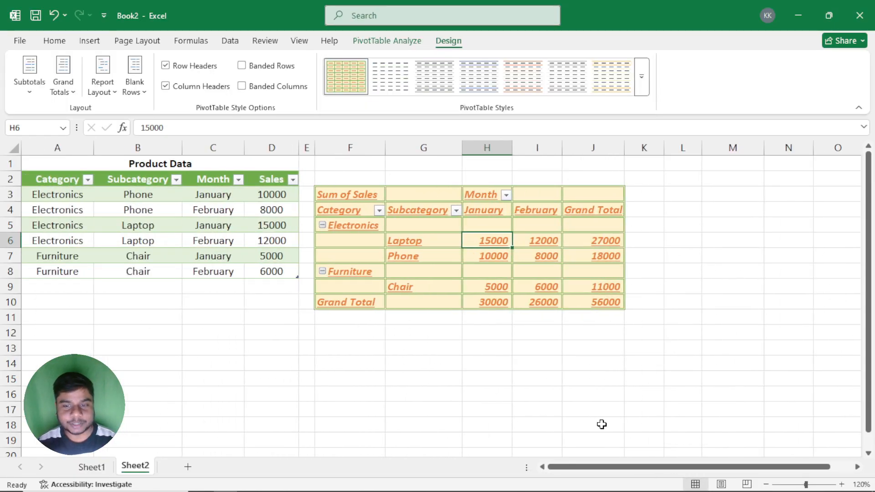
Step: Clear the custom style from the PivotTable, and restore Light Blue, Pivot Style Light 16
left_click(641, 82)
scroll(559, 222, "down", 3)
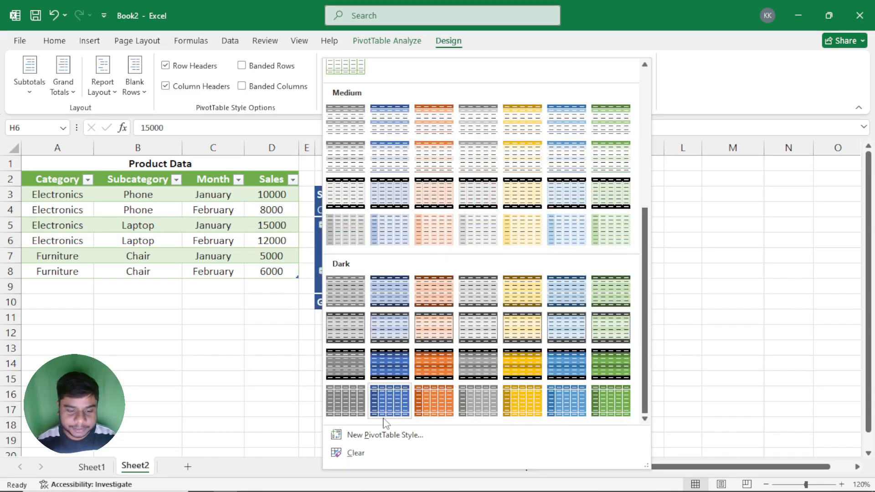
left_click(350, 453)
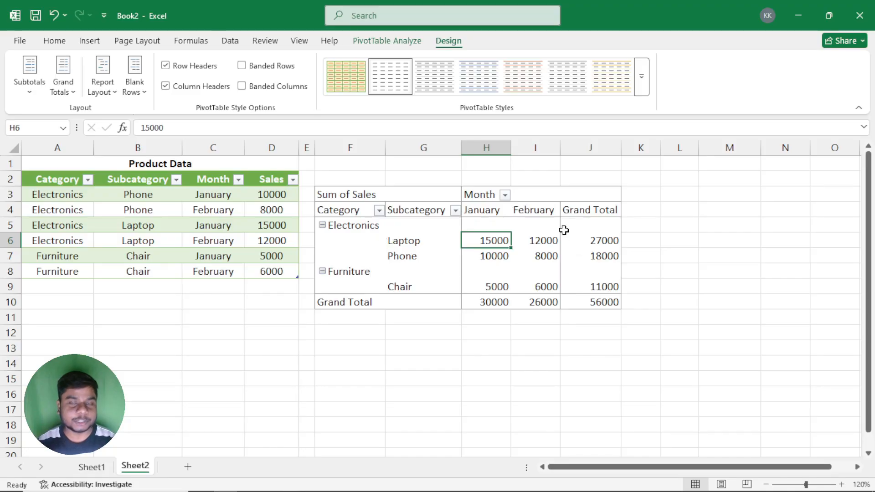
left_click(642, 87)
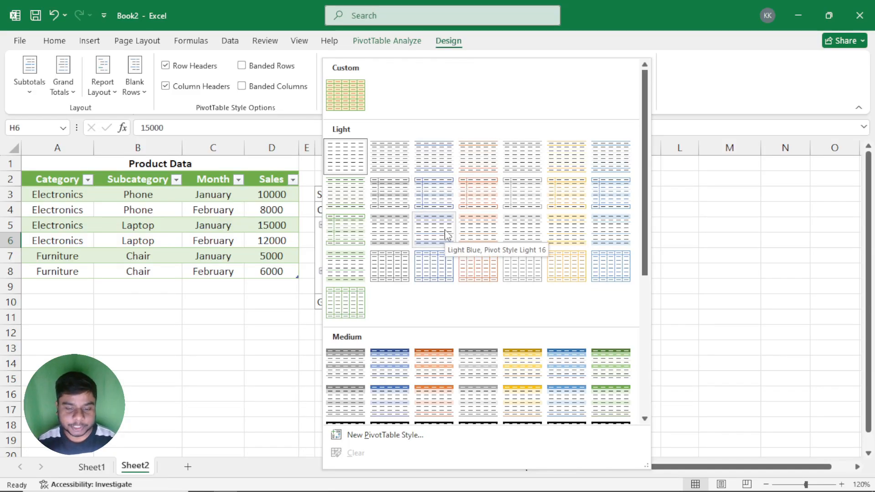
left_click(446, 234)
left_click(642, 86)
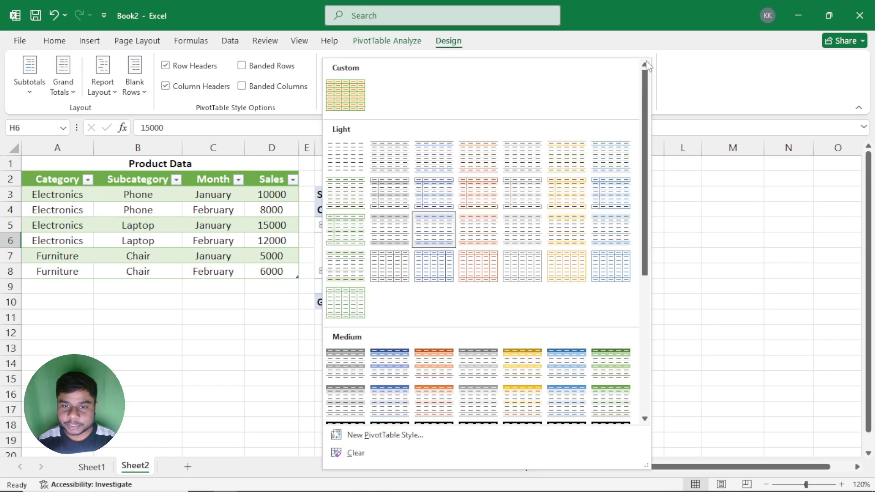
scroll(501, 237, "down", 5)
left_click(808, 297)
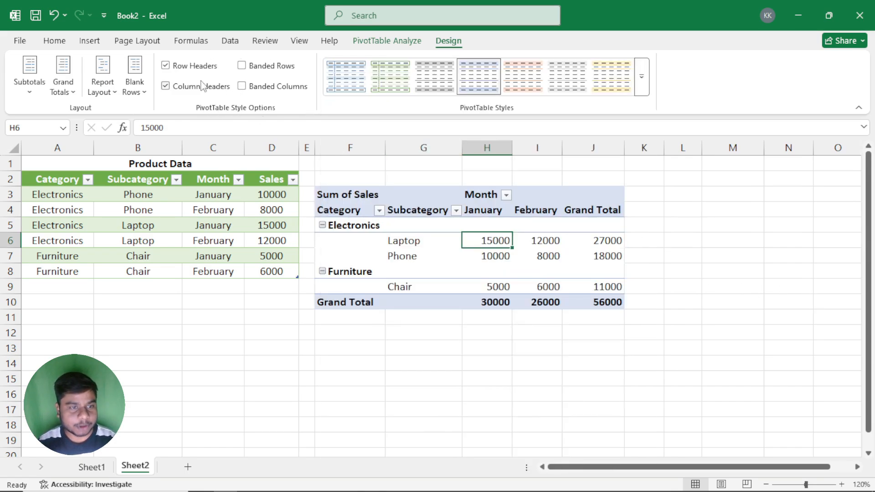
left_click(139, 92)
left_click(104, 89)
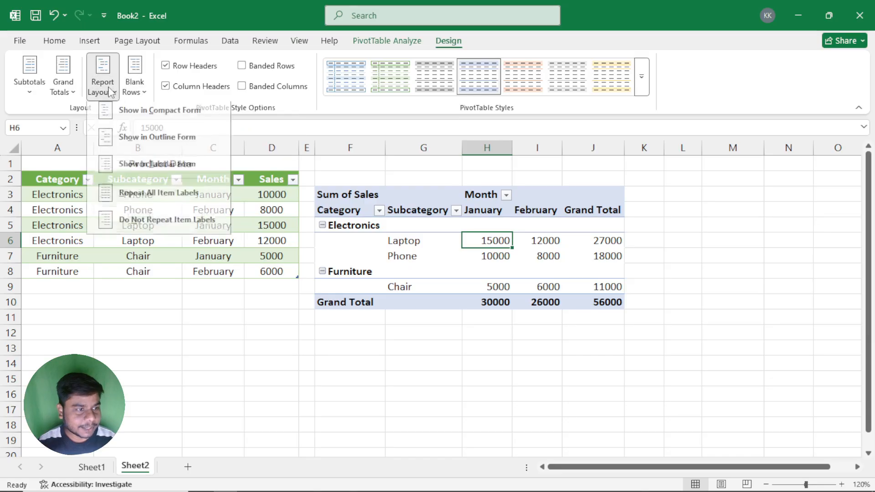
left_click(72, 91)
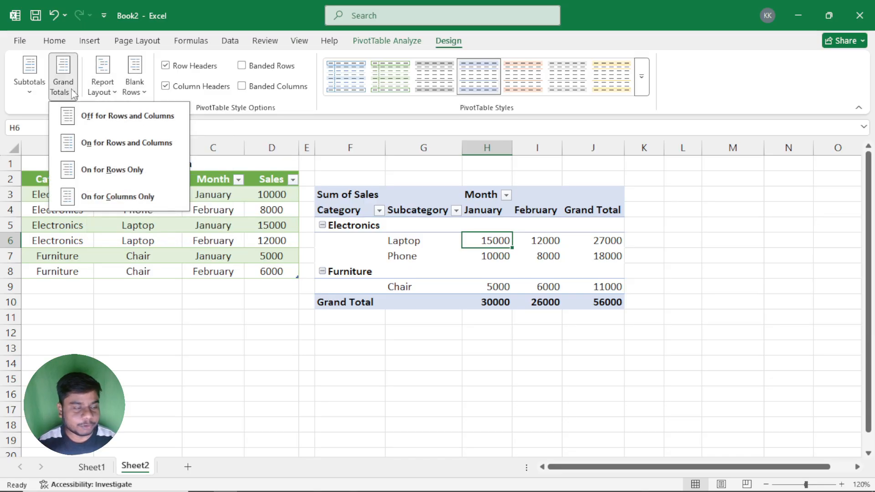
left_click(30, 89)
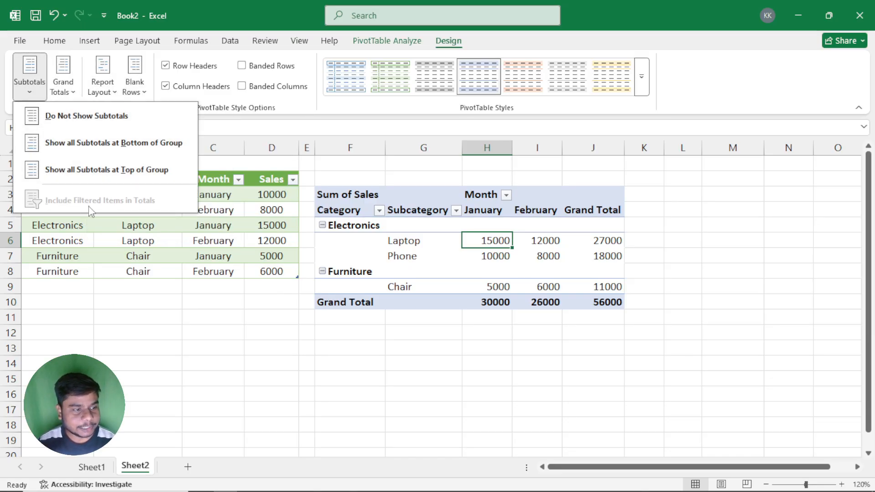
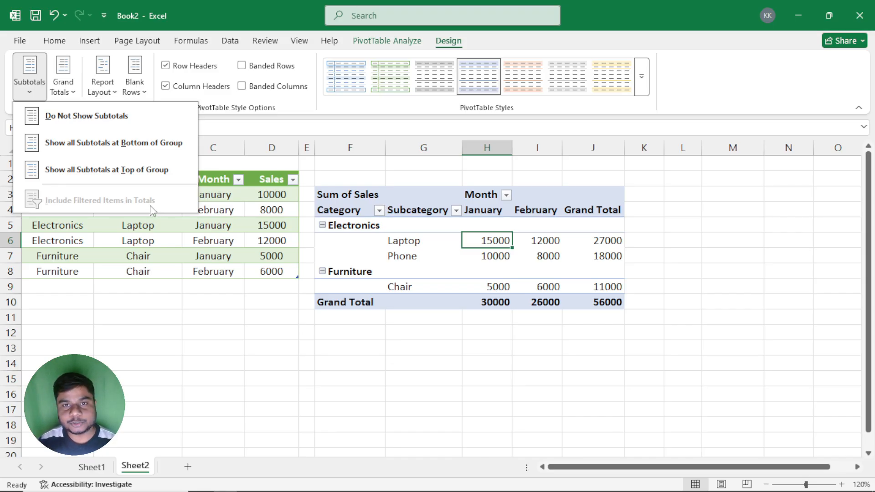
Step: Show the PivotTable's field list and remove Category from the rows and Month from the columns, keeping Subcategory and Sum of Sales
left_click(477, 278)
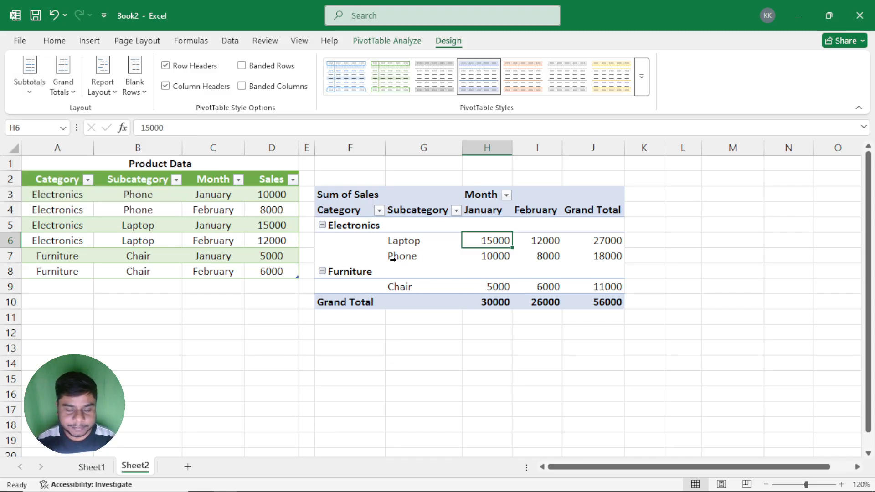
left_click(400, 247)
left_click(395, 40)
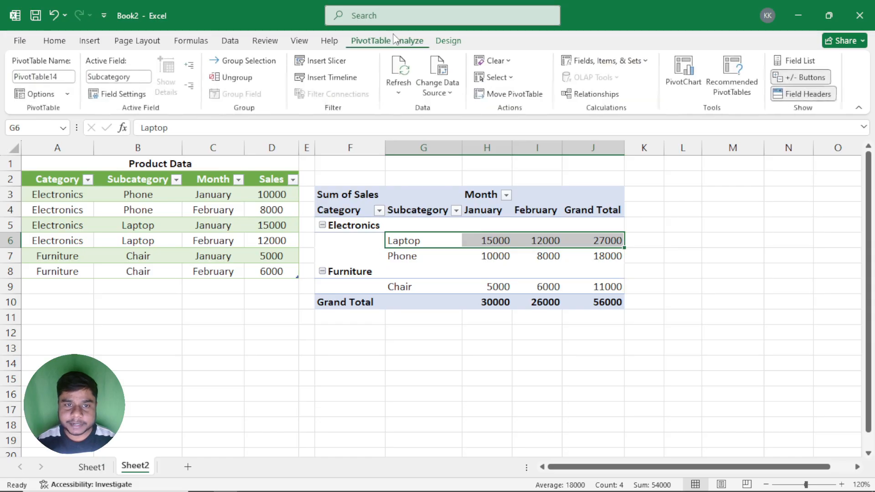
left_click(802, 63)
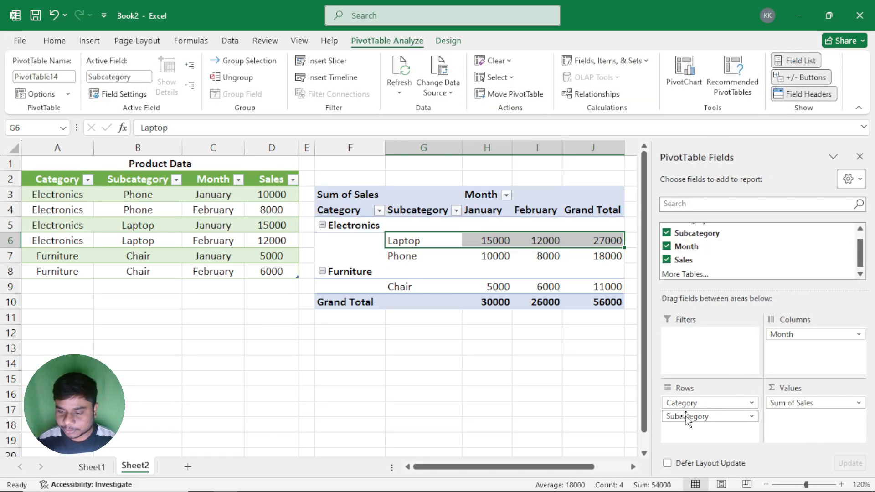
left_click_drag(686, 417, 539, 393)
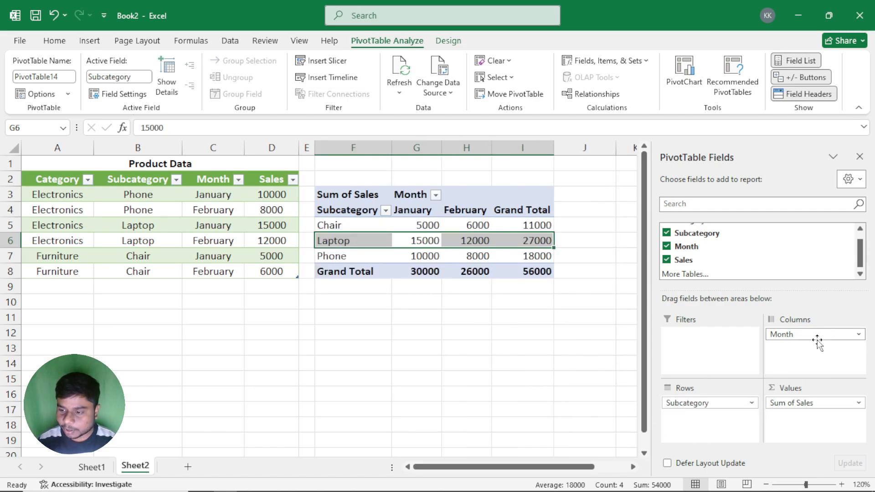
left_click_drag(785, 335, 507, 343)
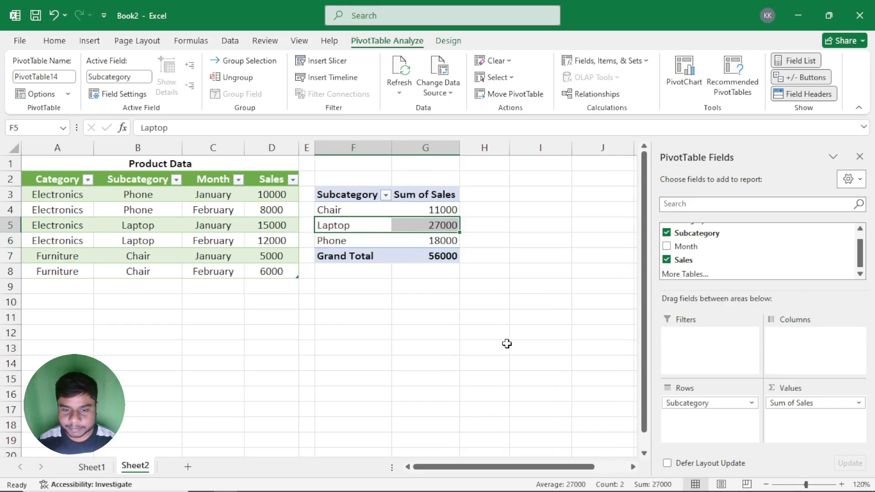
Step: Show the Sum of Sales values as % of Grand Total in the PivotTable
left_click(364, 211)
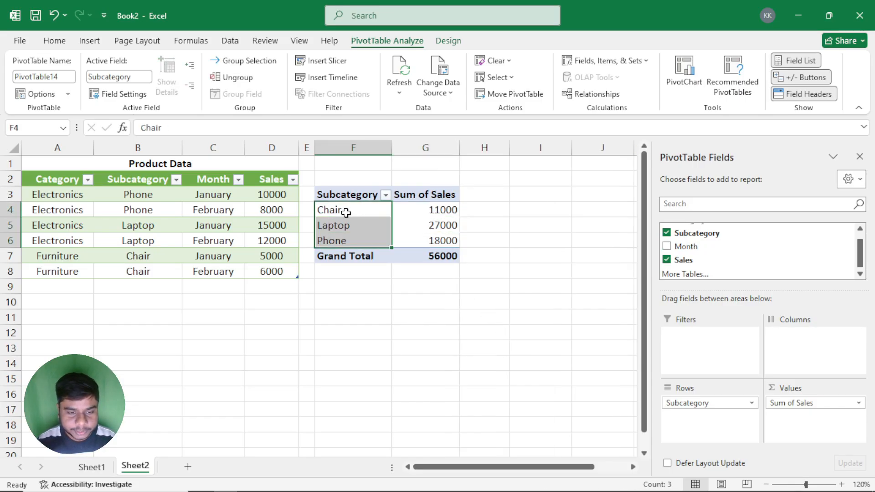
left_click(342, 220)
left_click(343, 241)
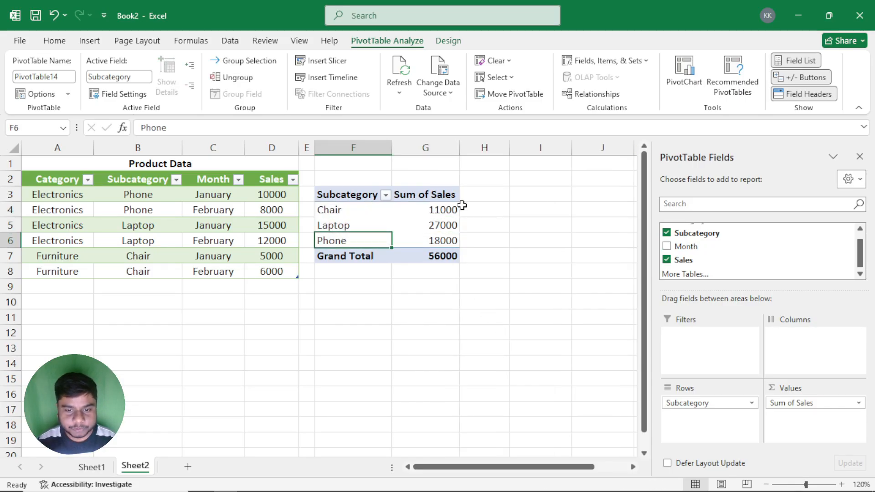
left_click_drag(444, 208, 439, 247)
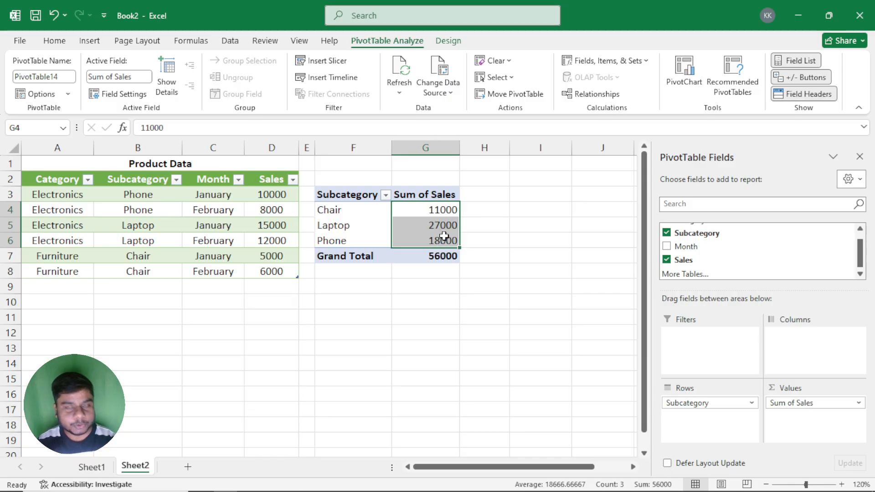
left_click(422, 214)
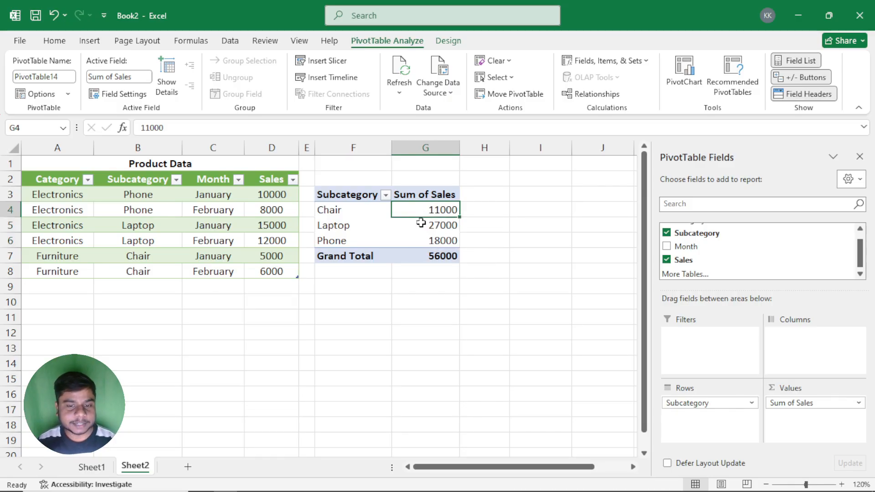
right_click(418, 211)
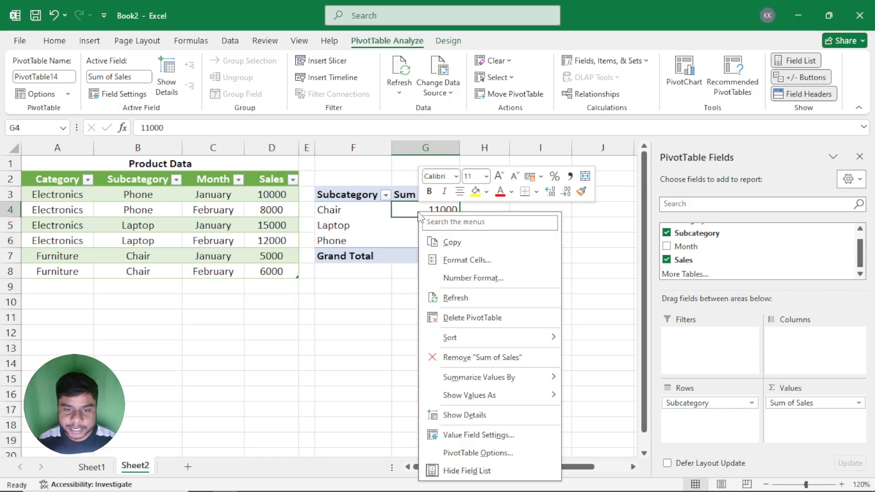
mouse_move(473, 382)
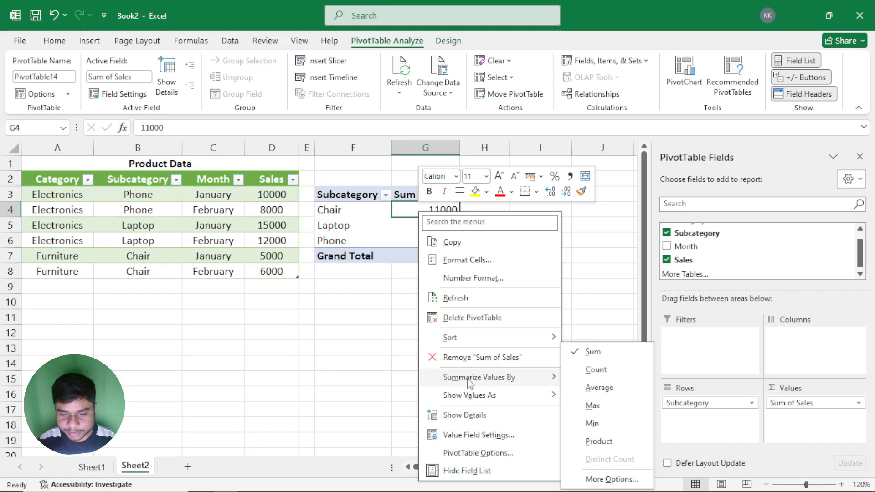
mouse_move(465, 398)
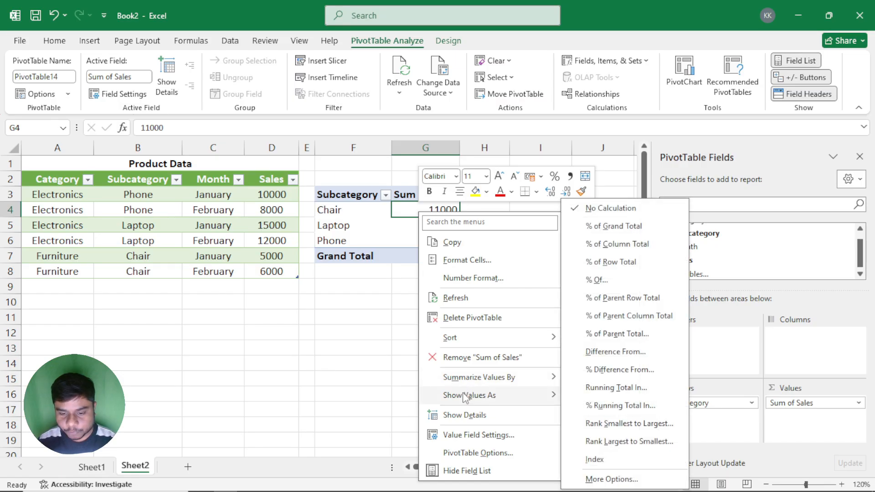
left_click(627, 227)
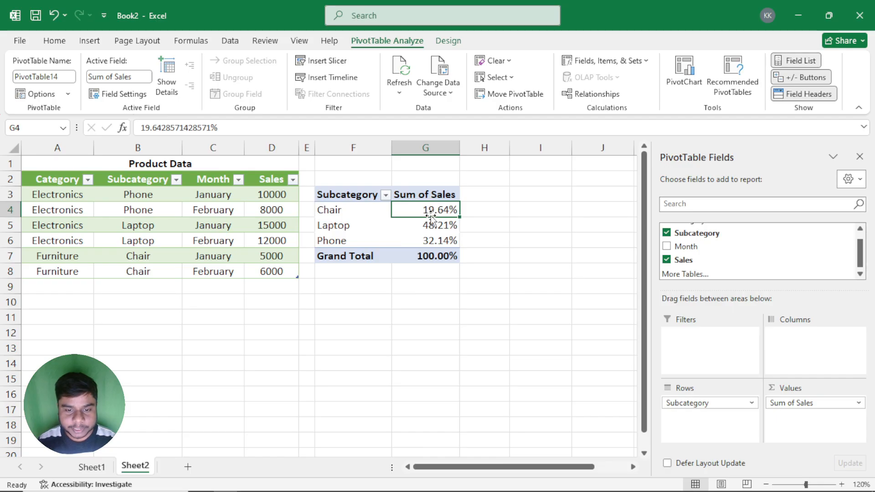
left_click_drag(430, 210, 431, 234)
left_click(412, 254)
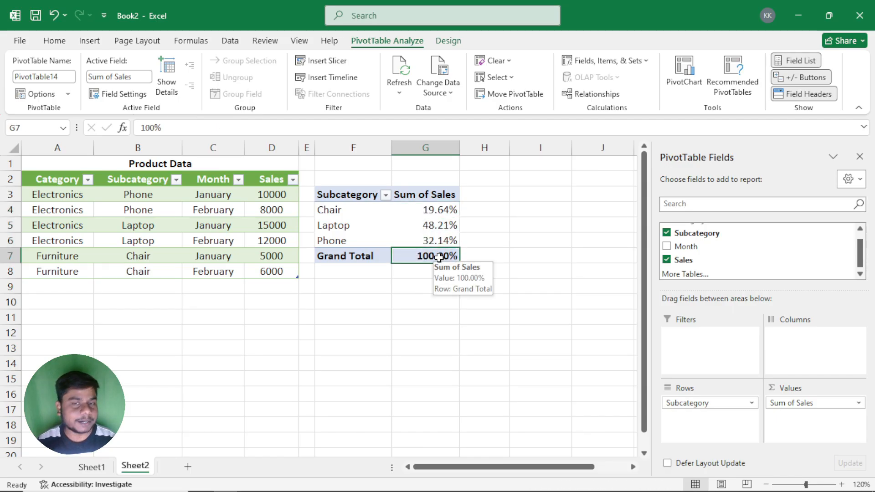
Step: Copy the whole PivotTable in F3:G7 and paste the duplicate at cell I3
left_click_drag(583, 466, 597, 472)
left_click_drag(257, 188, 367, 254)
key("ctrl+c")
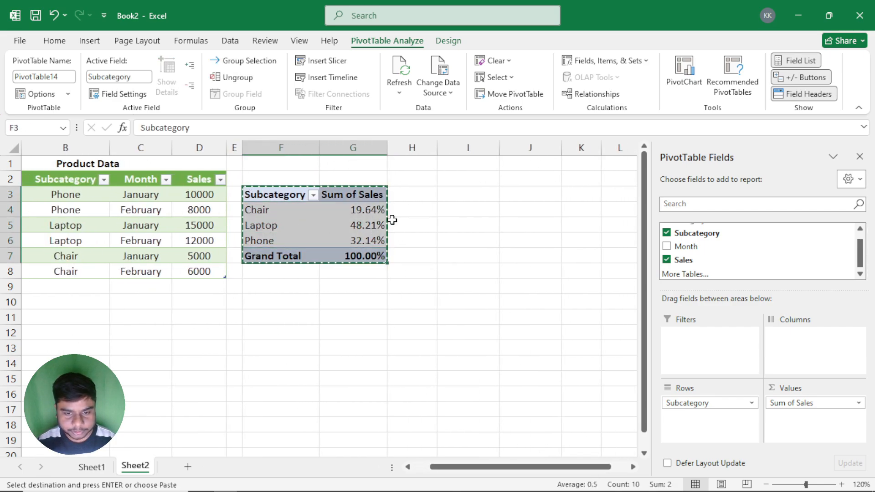
left_click(447, 197)
key("ctrl+v")
key("Escape")
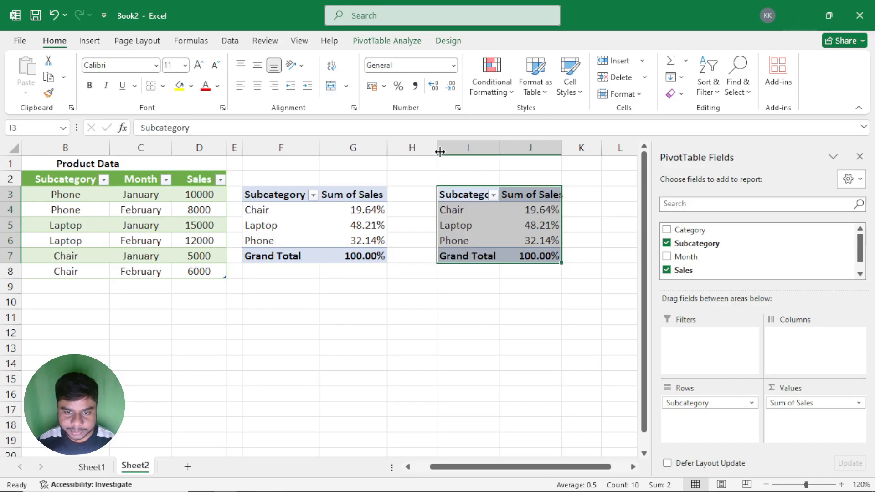
Step: Narrow the empty column H between the two PivotTables and fit column I to its Subcategory header
left_click_drag(439, 152, 410, 150)
left_click(437, 223)
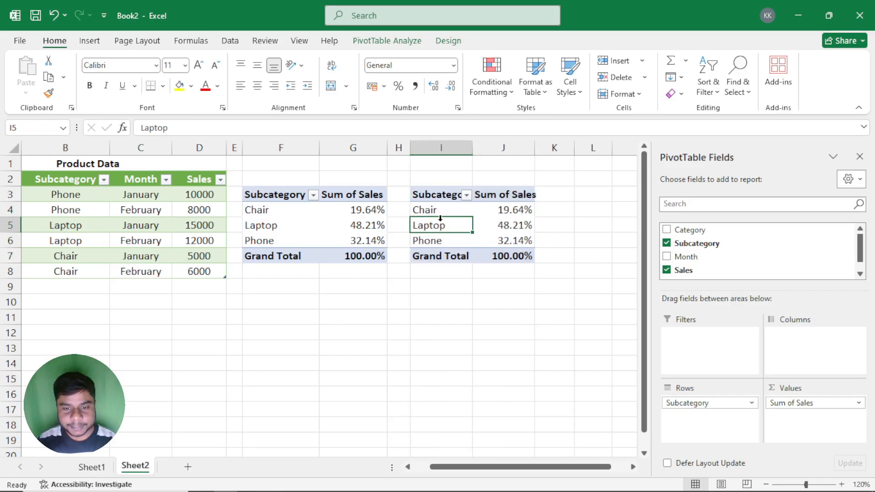
double_click(473, 147)
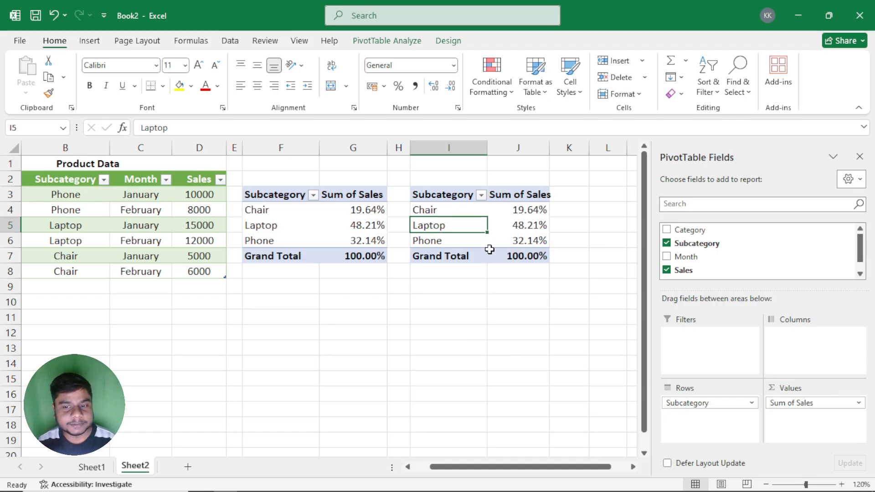
Step: Filter the Subcategory field of the copied PivotTable to Laptop and Phone only
left_click(481, 195)
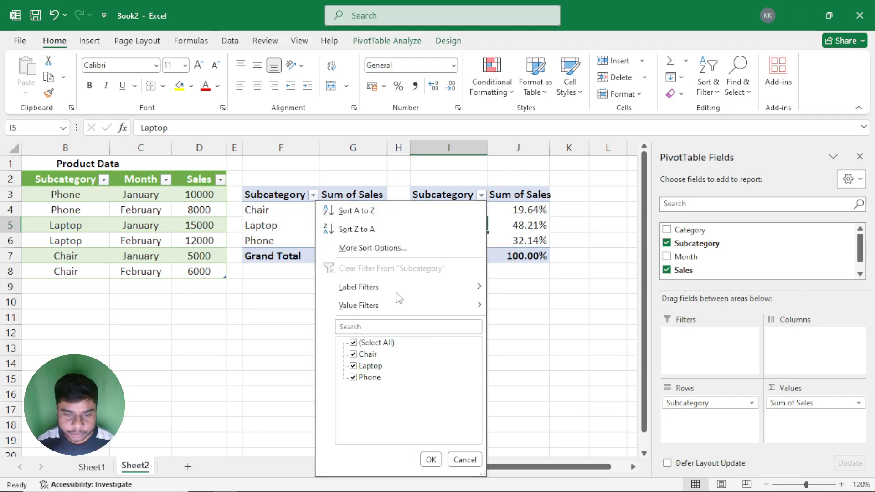
left_click(353, 343)
left_click(354, 366)
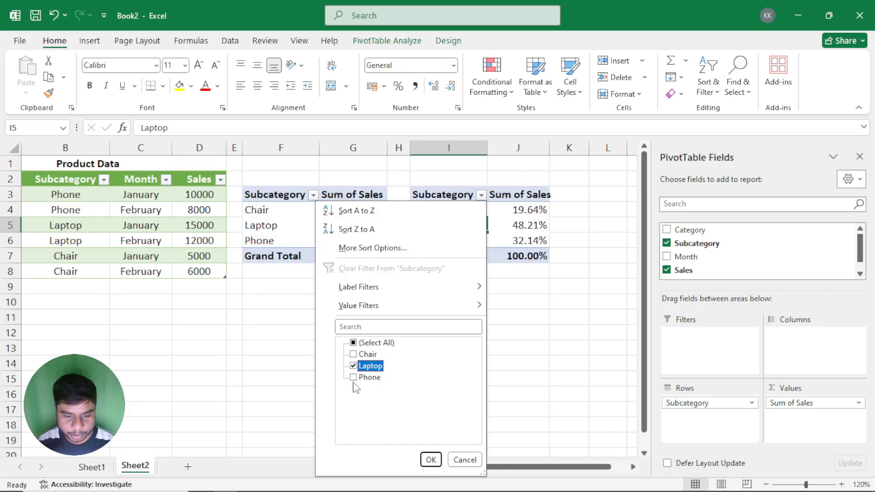
left_click(354, 378)
left_click(430, 459)
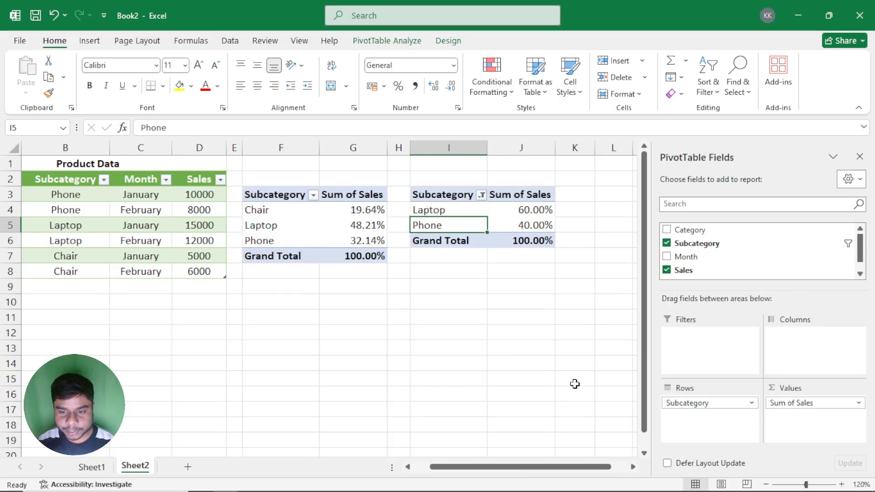
Step: Compare the Laptop and Phone percentages and Grand Total in the original PivotTable with those in the filtered copy, checking its Subcategory filter
left_click(250, 225)
left_click(351, 226)
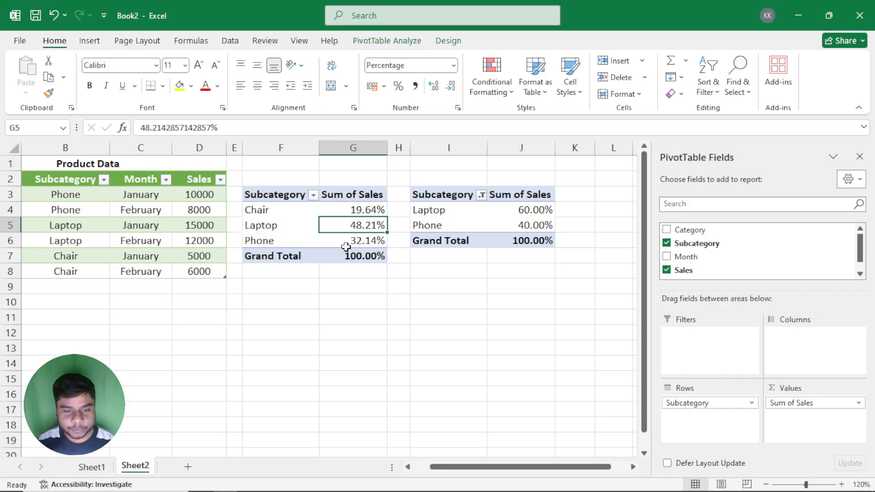
mouse_move(354, 246)
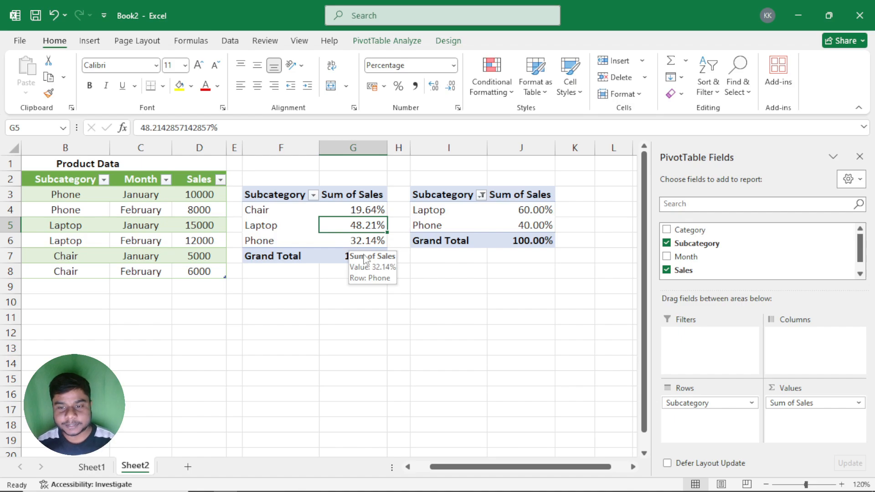
left_click(520, 210)
left_click_drag(520, 209, 539, 228)
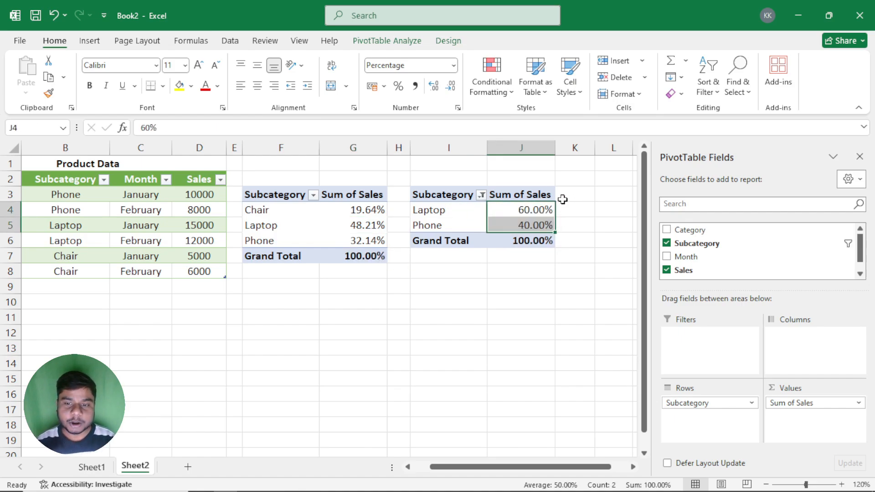
mouse_move(426, 212)
left_mouse_down()
mouse_move(430, 225)
mouse_move(436, 211)
left_mouse_up()
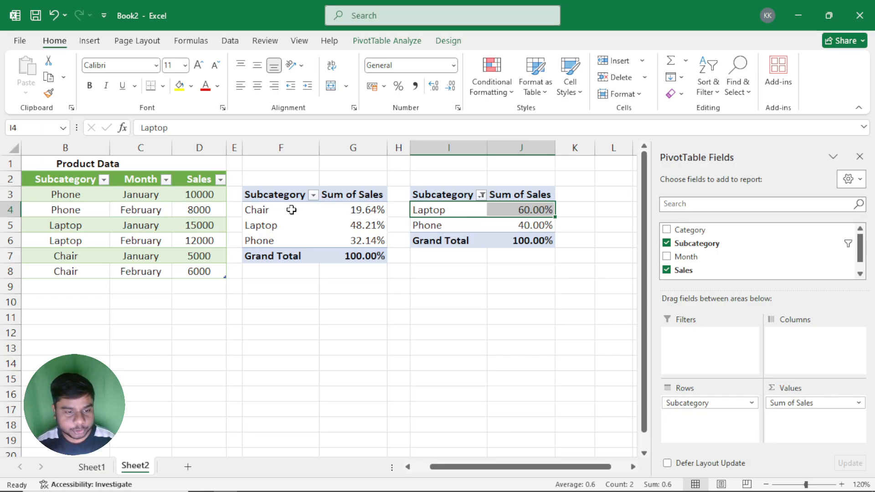
left_click(481, 196)
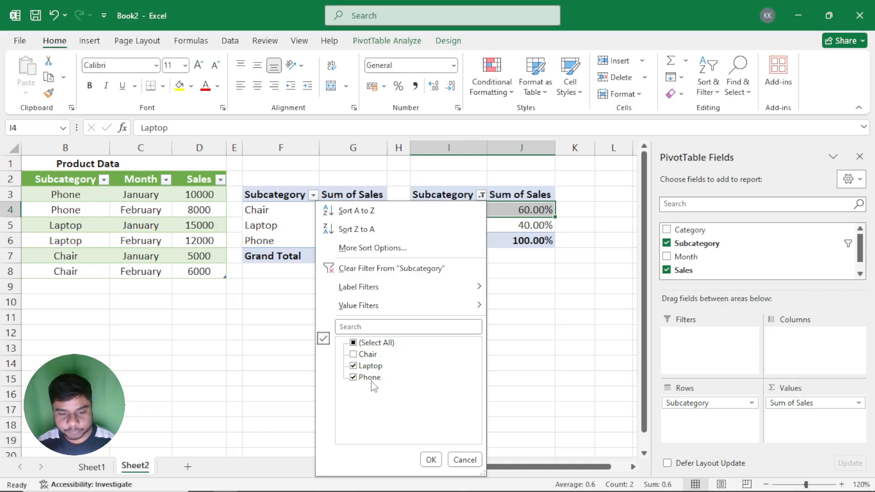
left_click(430, 459)
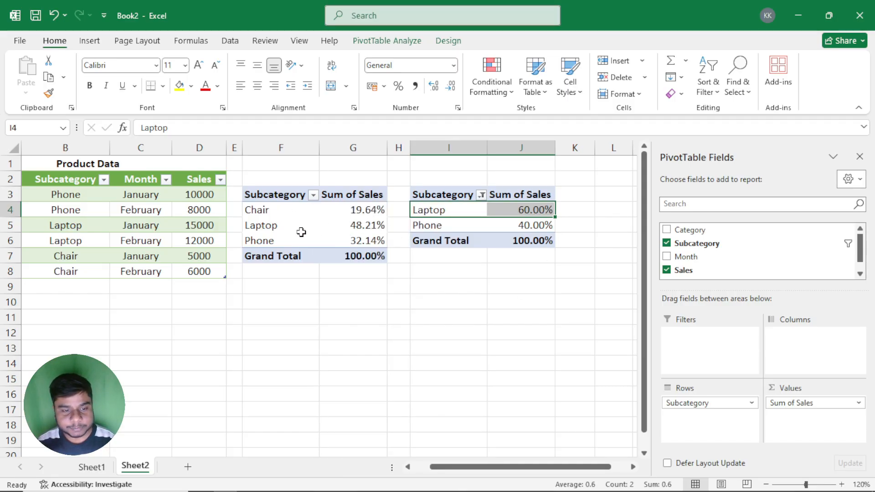
left_click_drag(356, 230, 359, 241)
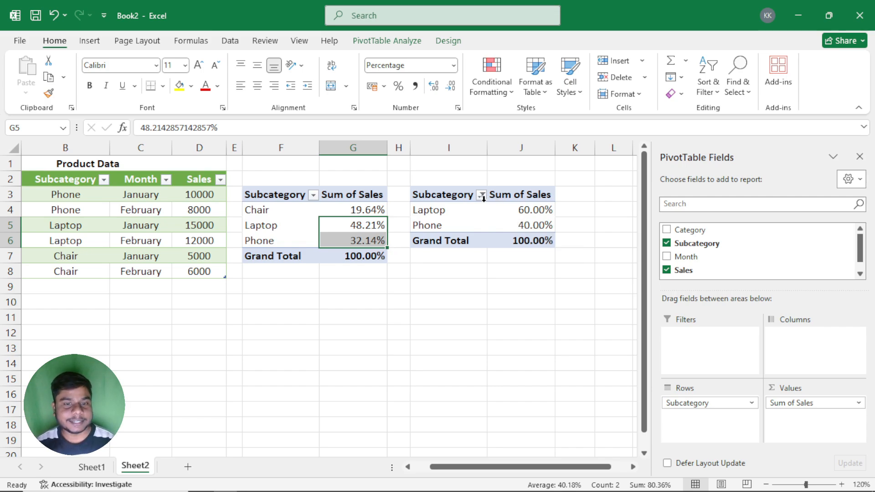
left_click_drag(524, 210, 536, 226)
left_click(510, 240)
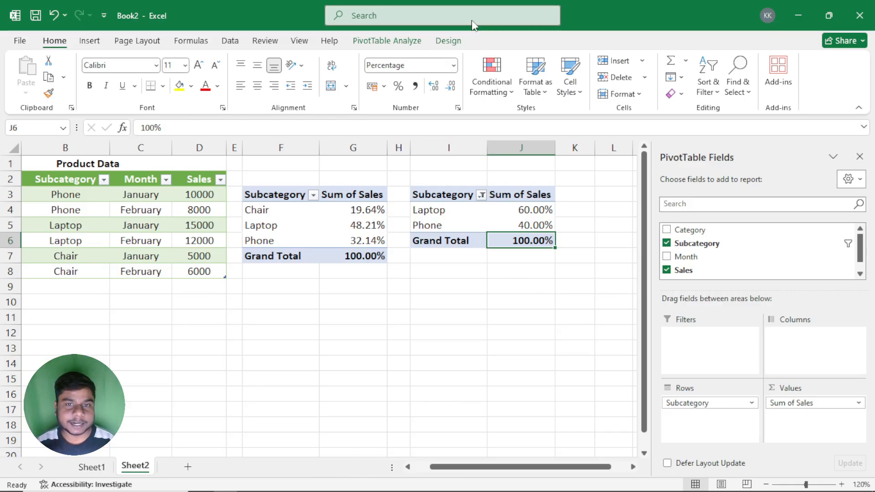
Step: Check whether Include Filtered Items in Totals is available among the subtotal options of the filtered PivotTable
left_click(448, 41)
left_click(40, 83)
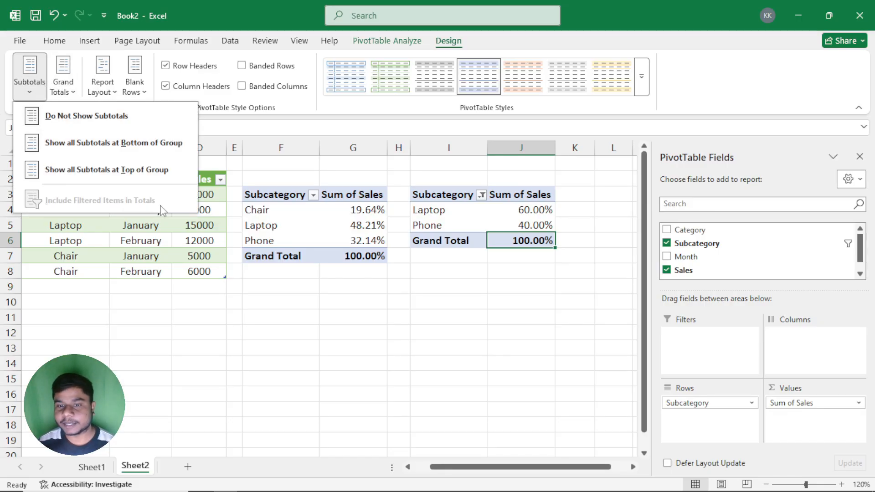
left_click(282, 230)
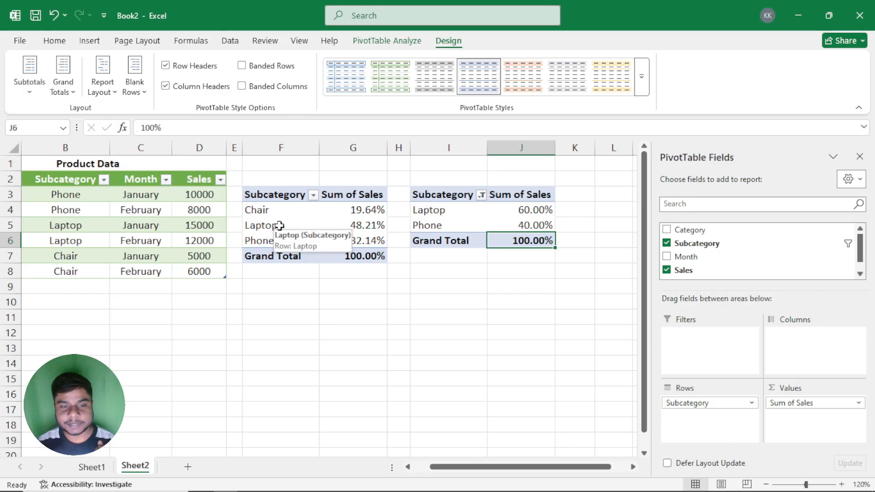
Step: Create a PivotTable from MyTable at Sheet2 cell F10, with the data added to the Data Model
left_click(279, 225)
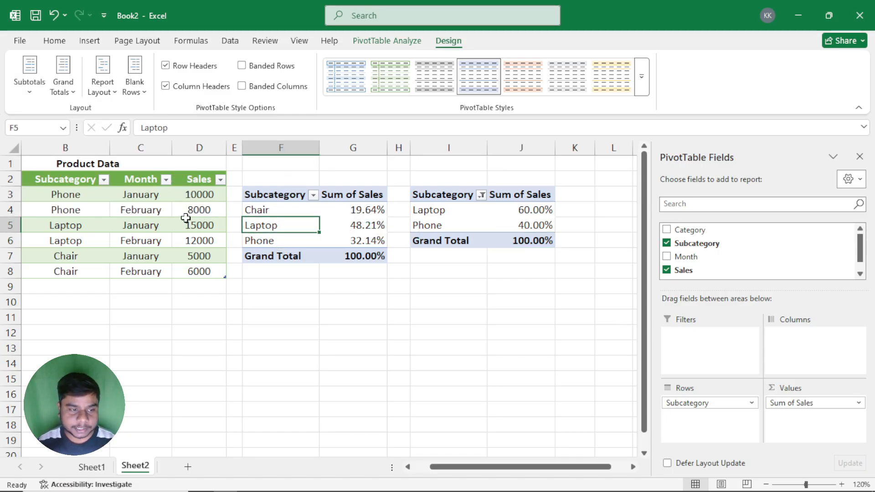
left_click_drag(513, 469, 486, 471)
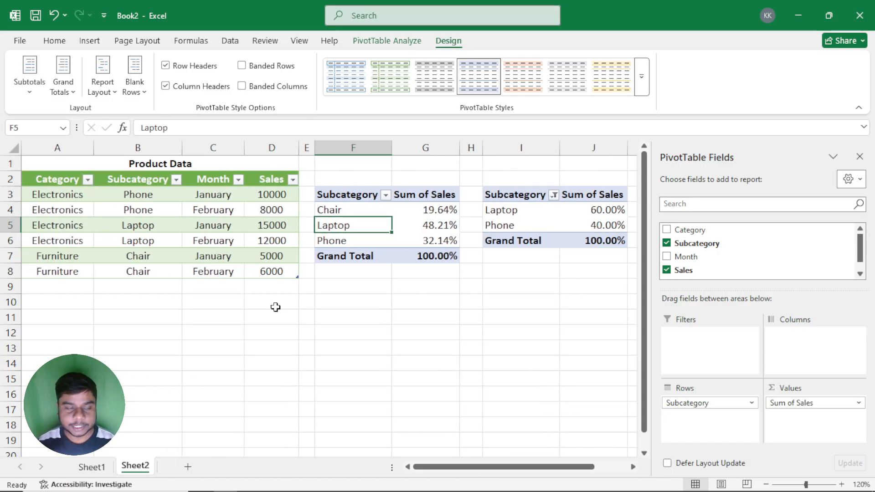
left_click(148, 225)
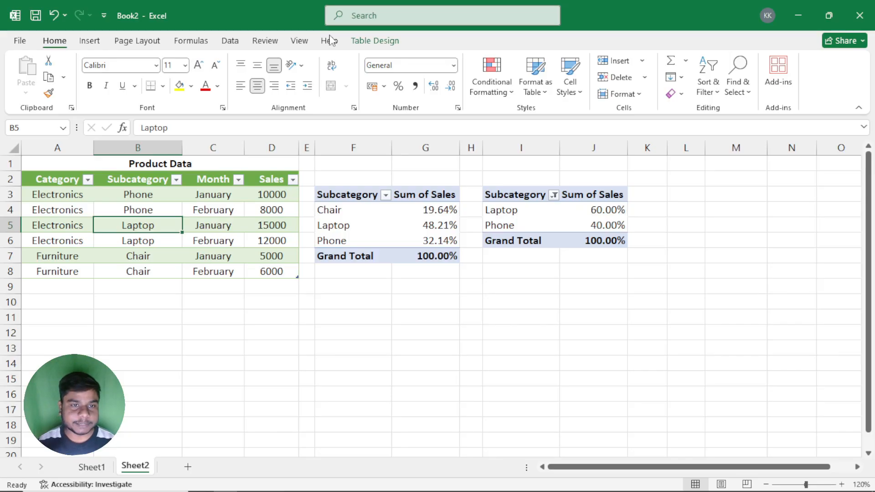
left_click(385, 41)
left_click(124, 64)
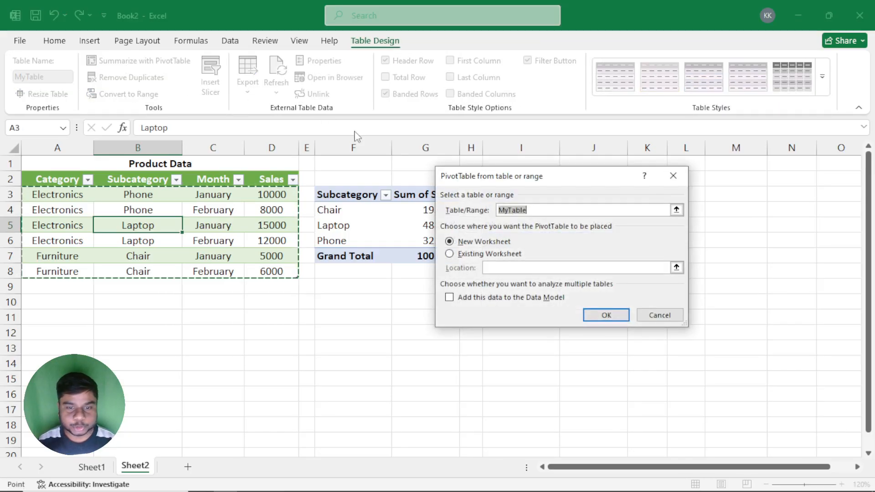
left_click_drag(501, 186, 516, 47)
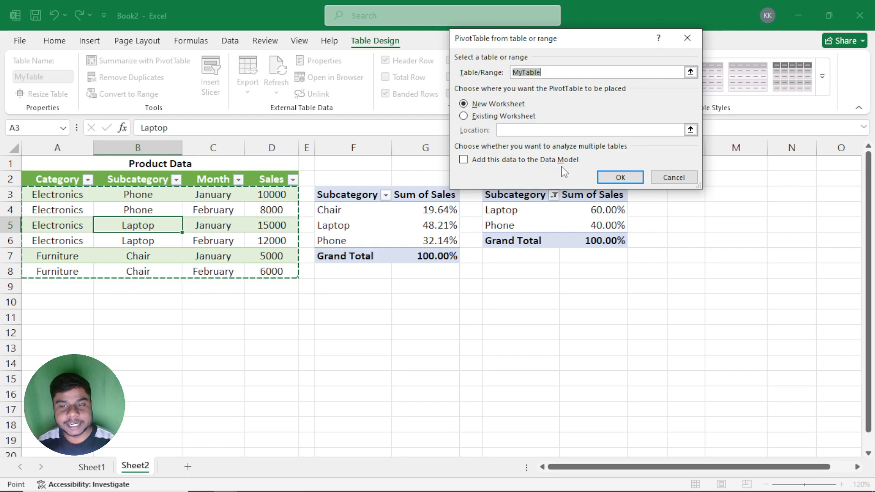
left_click(476, 162)
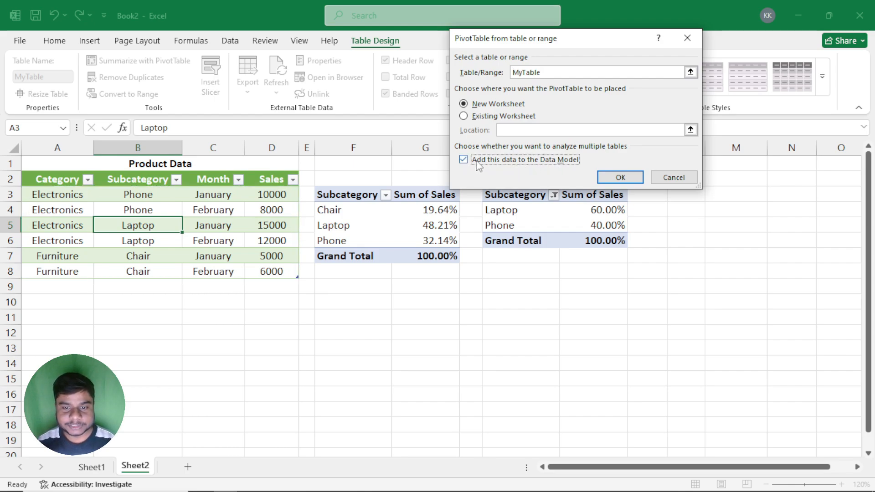
left_click(484, 119)
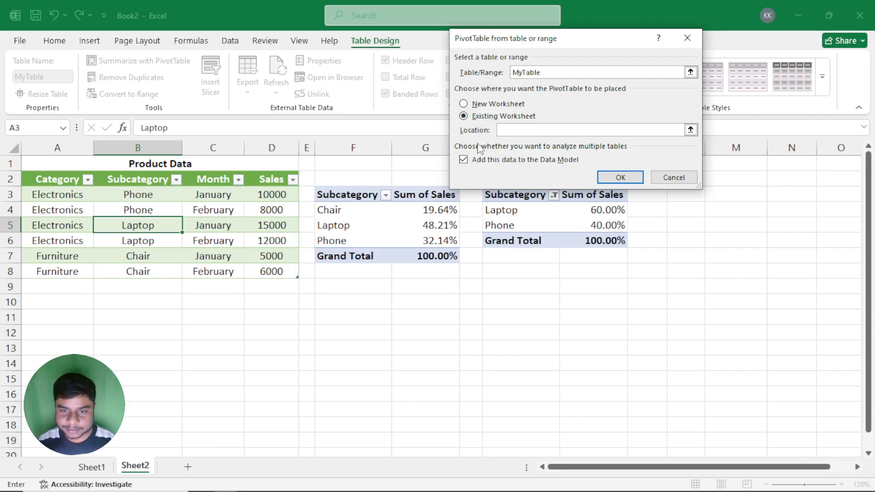
left_click(342, 319)
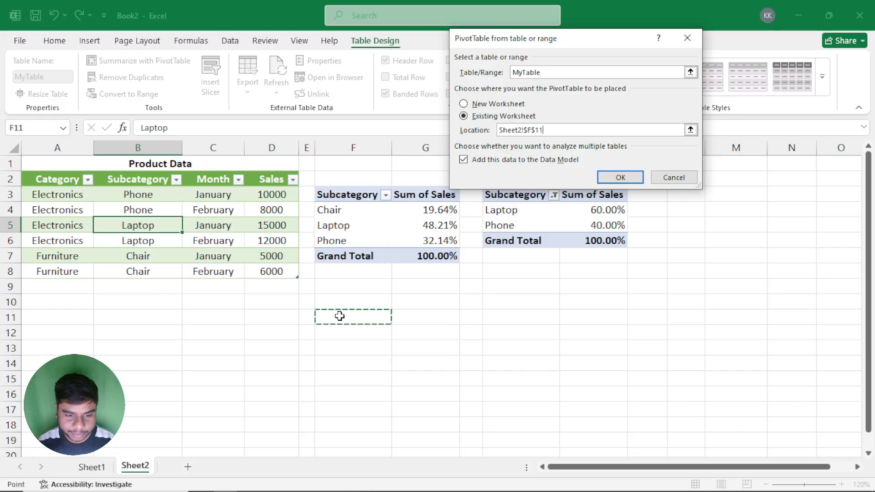
left_click(332, 300)
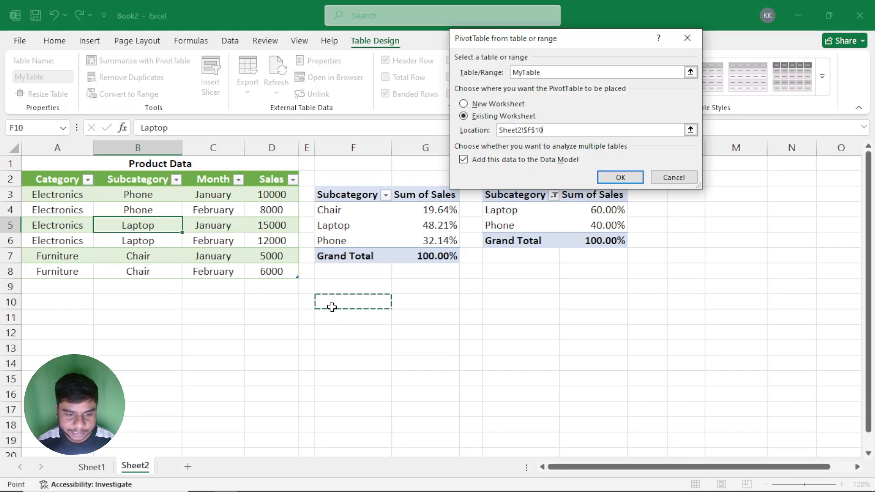
left_click(620, 177)
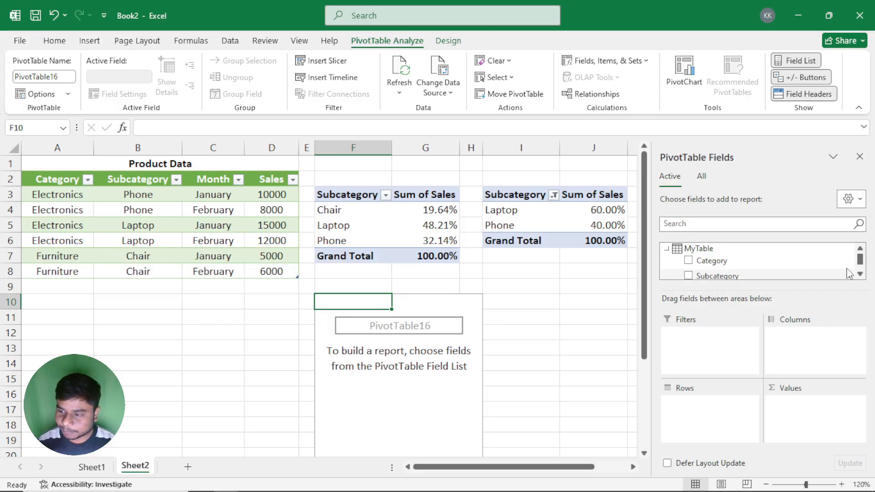
Step: Add Subcategory as rows and Sales as summed values to the new PivotTable, then close the field list
left_click_drag(709, 276, 699, 409)
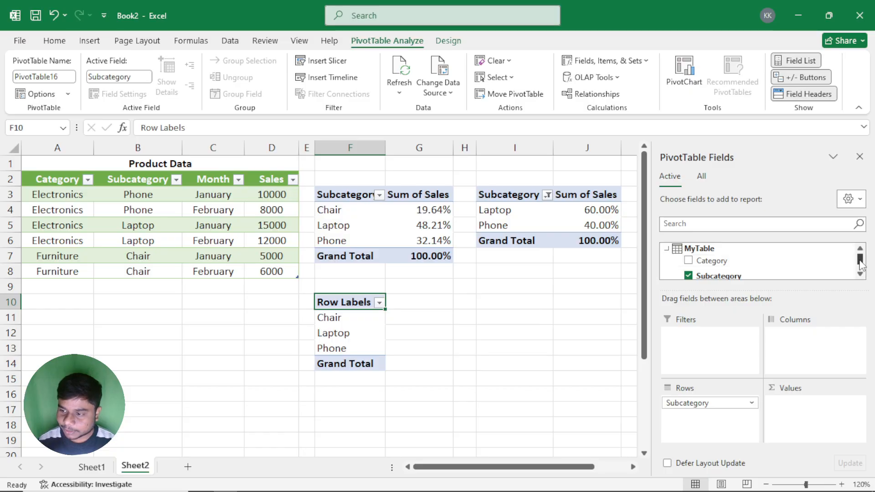
scroll(858, 267, "down", 1)
left_click_drag(701, 264, 818, 352)
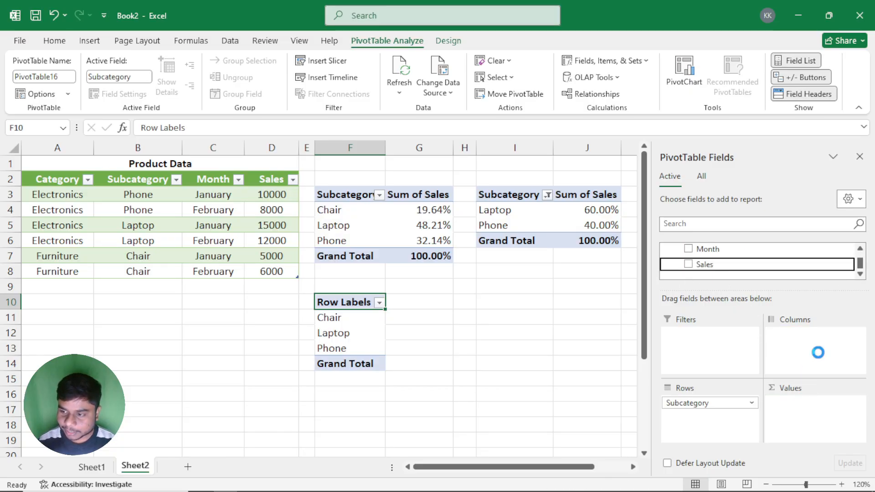
left_click(859, 156)
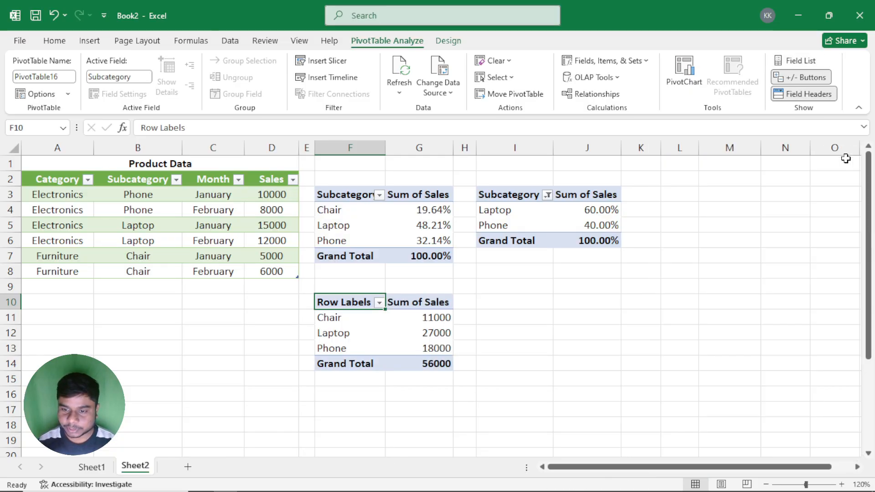
Step: Show the Sum of Sales values in the Data Model PivotTable as % of Grand Total
right_click(429, 333)
mouse_move(488, 235)
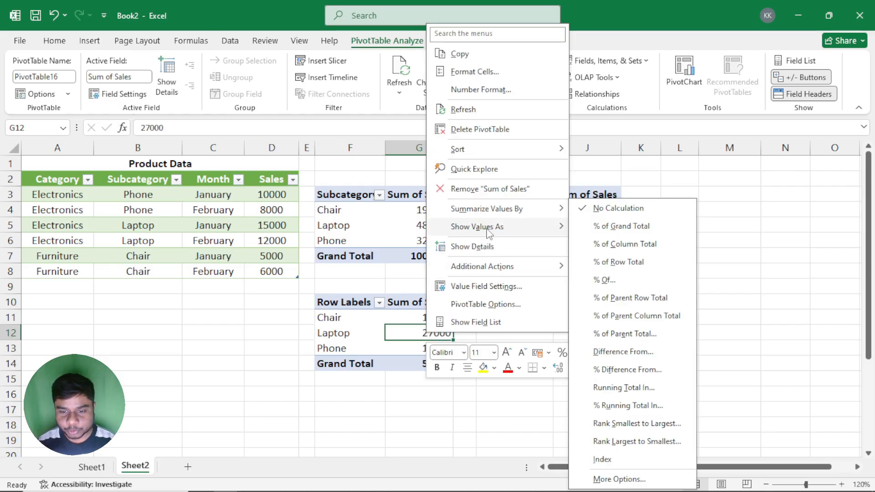
left_click(620, 226)
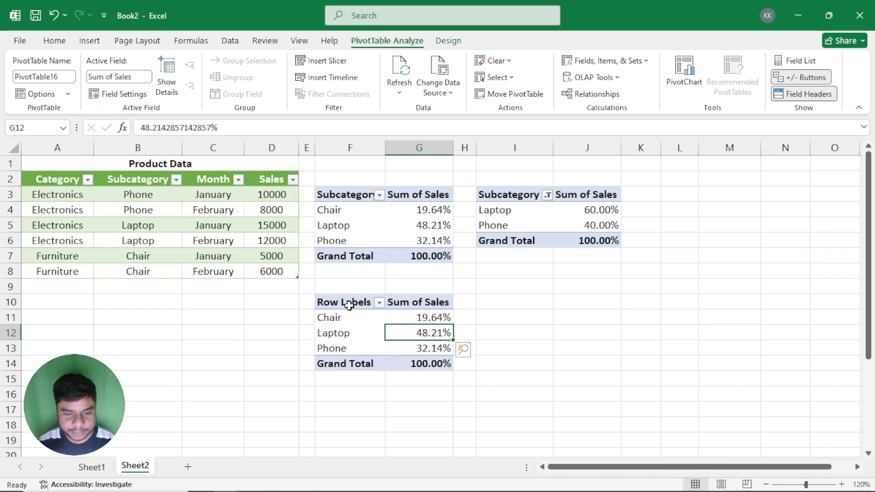
Step: Copy the Data Model PivotTable and paste it at cell I10
left_click_drag(348, 303, 432, 361)
key("ctrl+c")
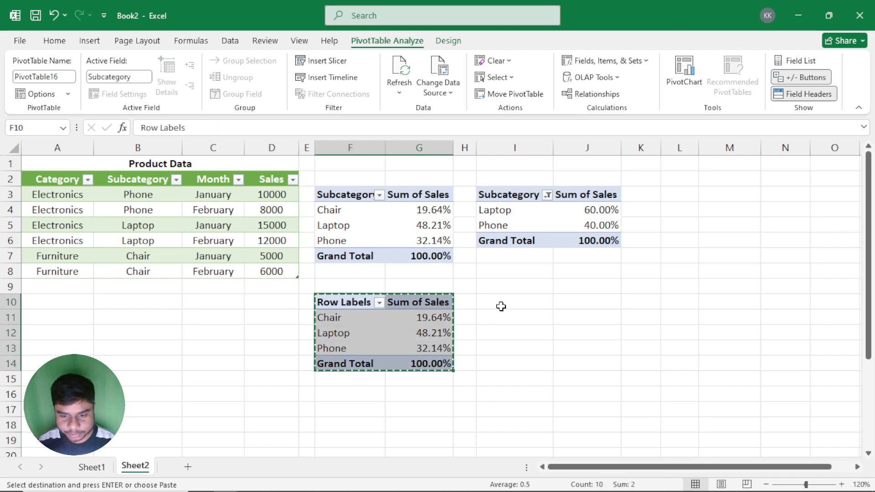
left_click(505, 300)
key("ctrl+v")
Step: Filter the row labels of the PivotTable copy at I10 to Laptop and Phone only
left_click(523, 335)
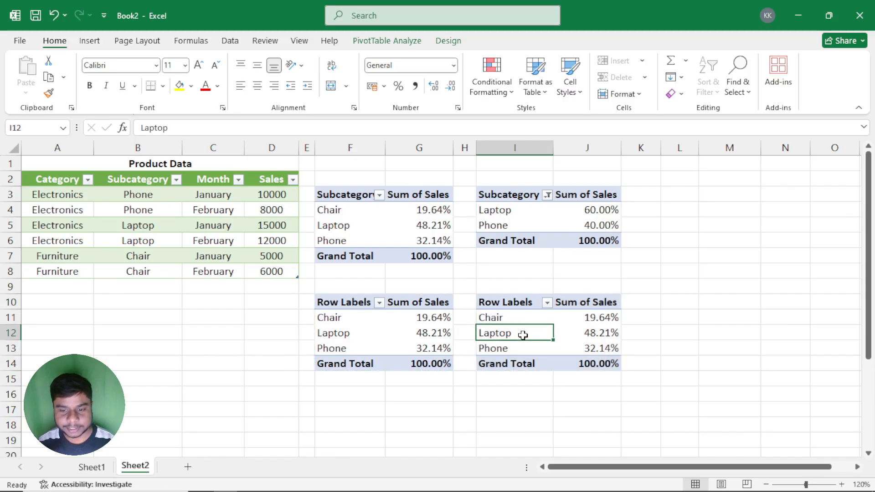
left_click(547, 304)
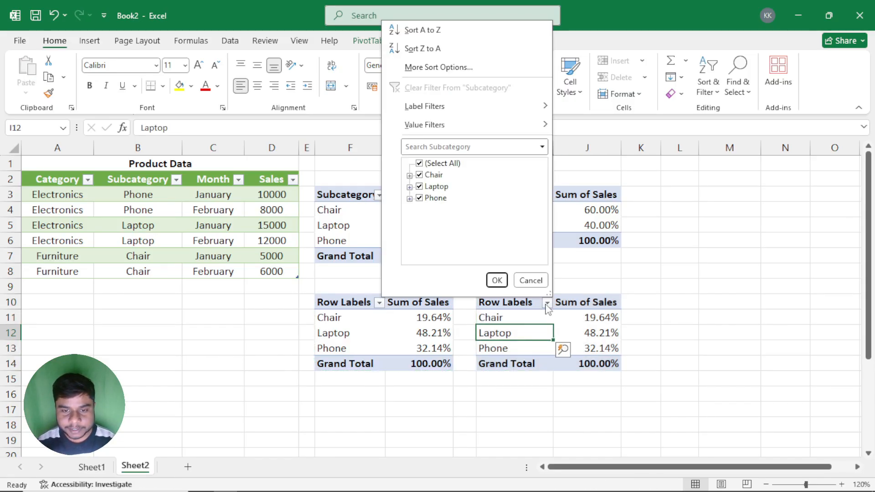
left_click(419, 164)
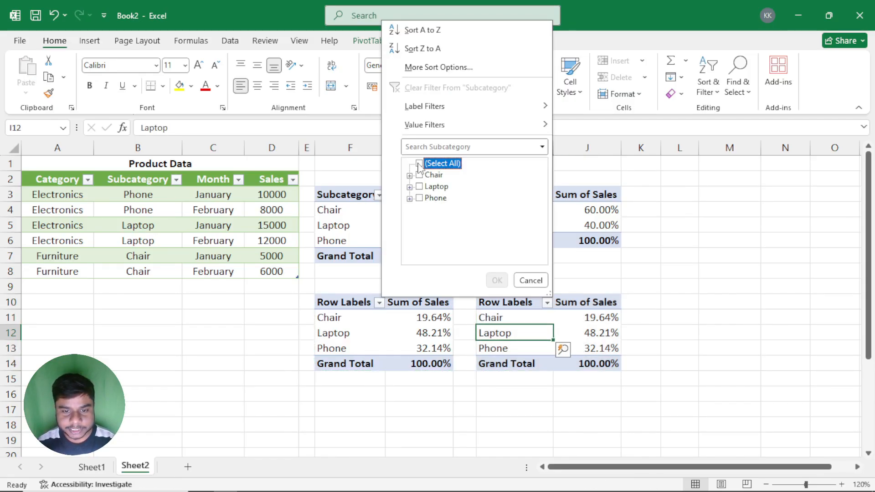
left_click(419, 187)
left_click(420, 199)
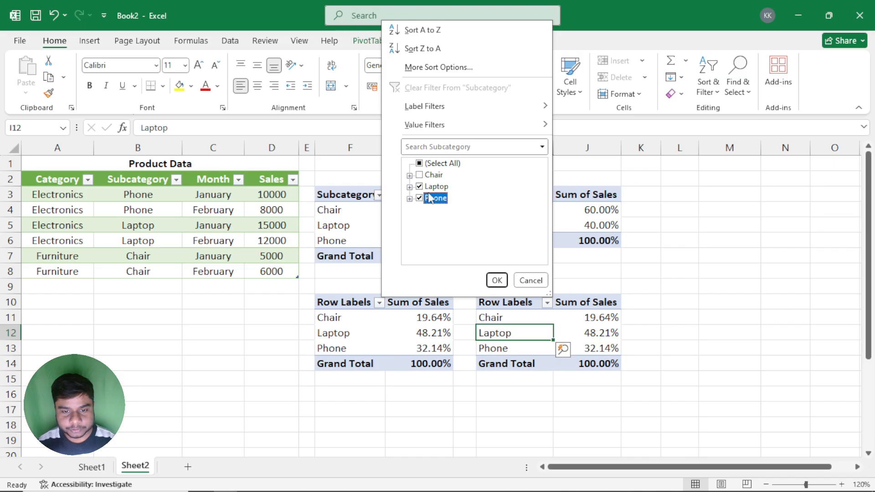
left_click(496, 280)
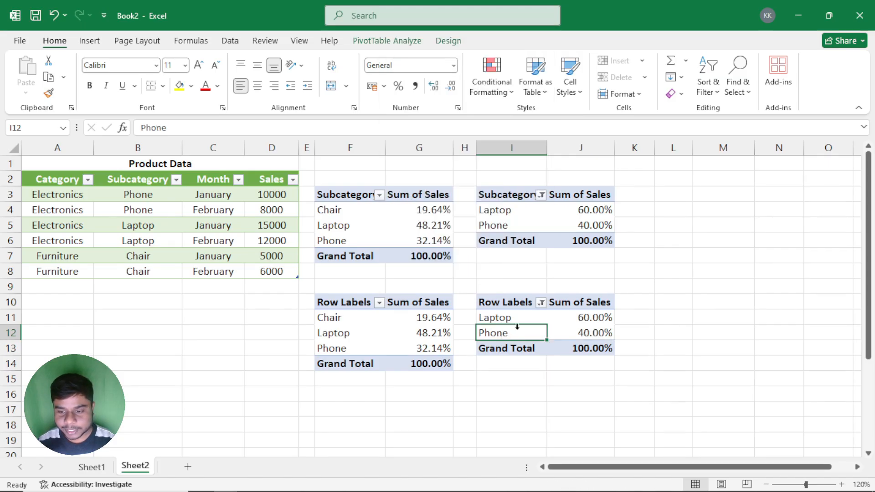
Step: Compare the availability of Include Filtered Items in Totals for the filtered Data Model PivotTable and the regular filtered PivotTable above it
left_click(577, 319)
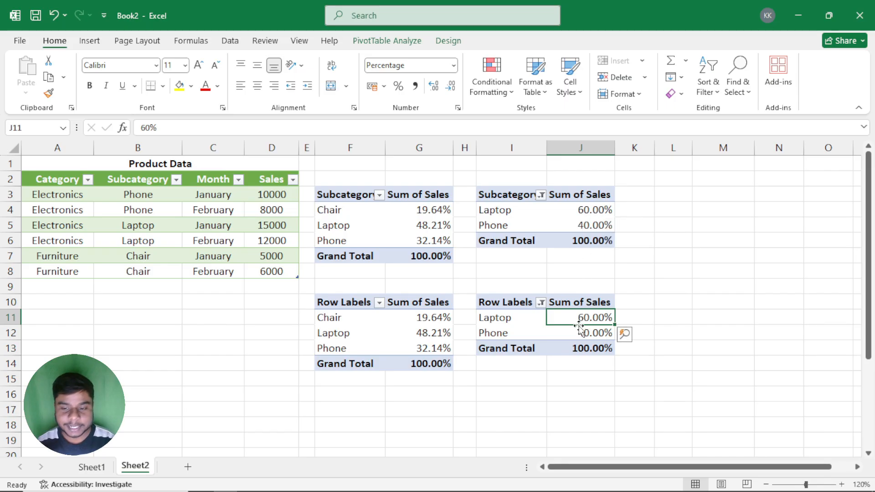
left_click(448, 40)
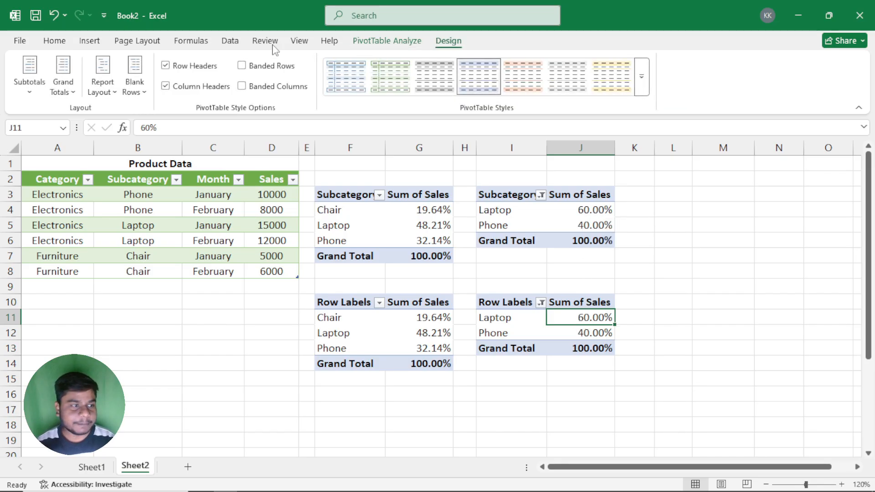
left_click(39, 82)
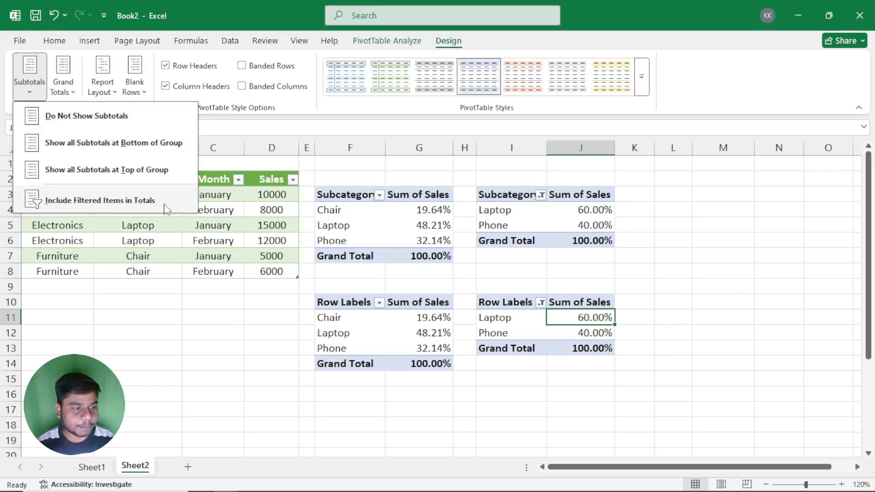
left_click_drag(518, 225, 513, 215)
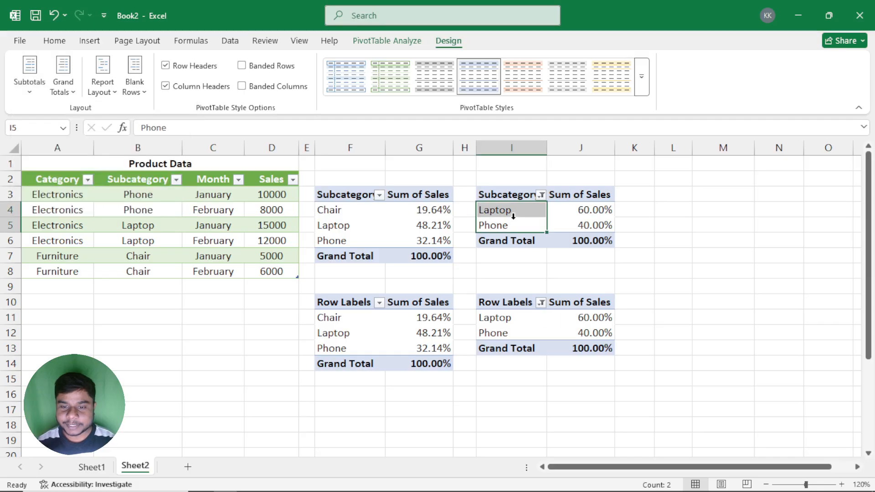
left_click(29, 84)
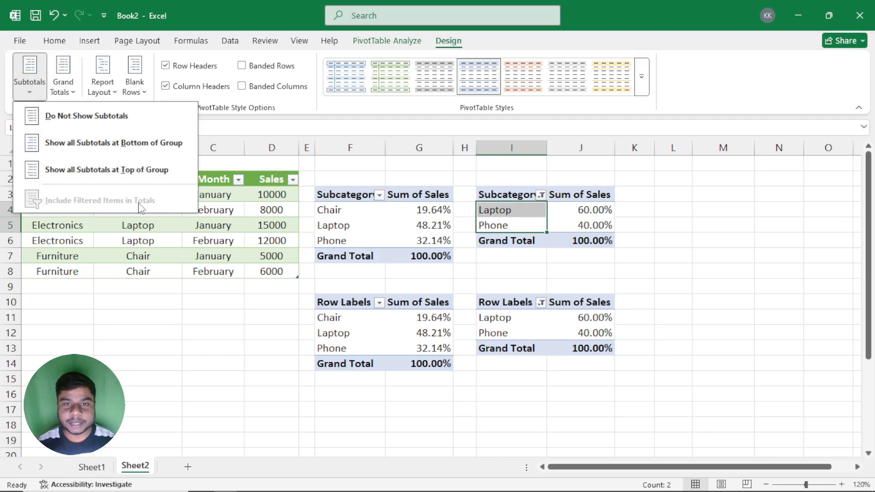
left_click(531, 332)
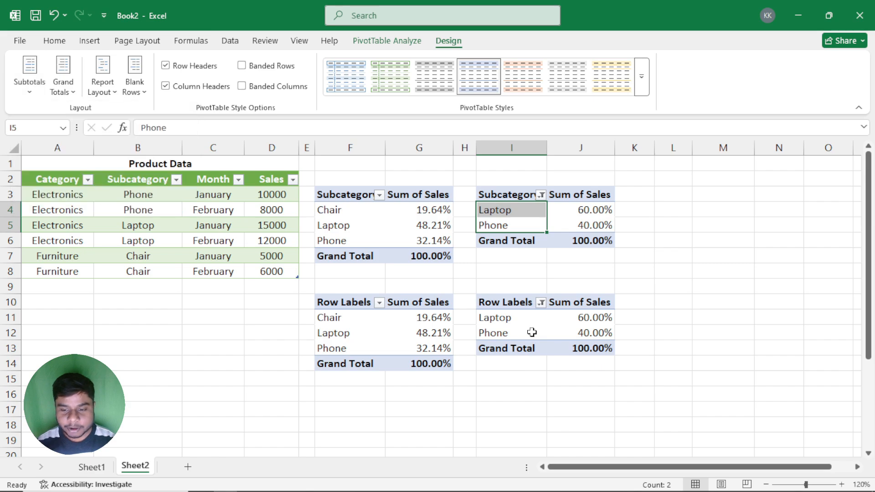
Step: Include filtered items in the totals of the filtered Data Model PivotTable at I10
left_click(532, 332)
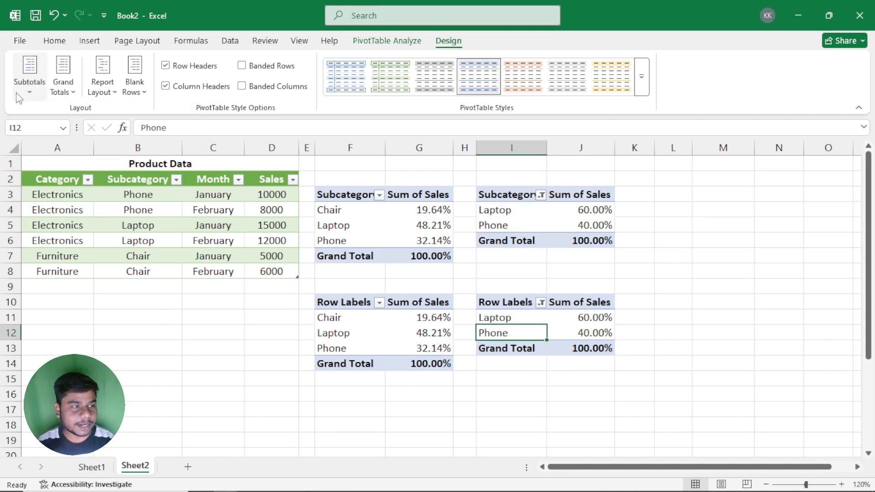
left_click(29, 76)
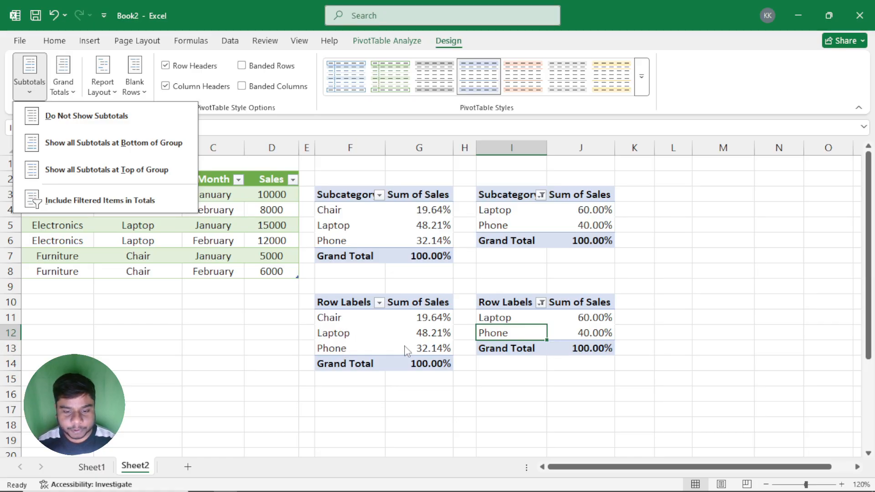
left_click(66, 200)
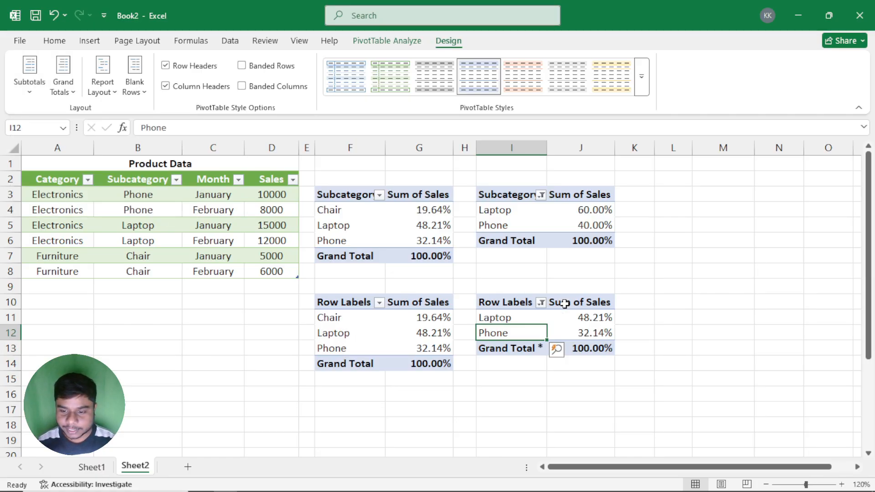
Step: Check the Laptop percentage and Grand Total in the filtered Data Model PivotTable, and review its subtotal options
left_click(573, 318)
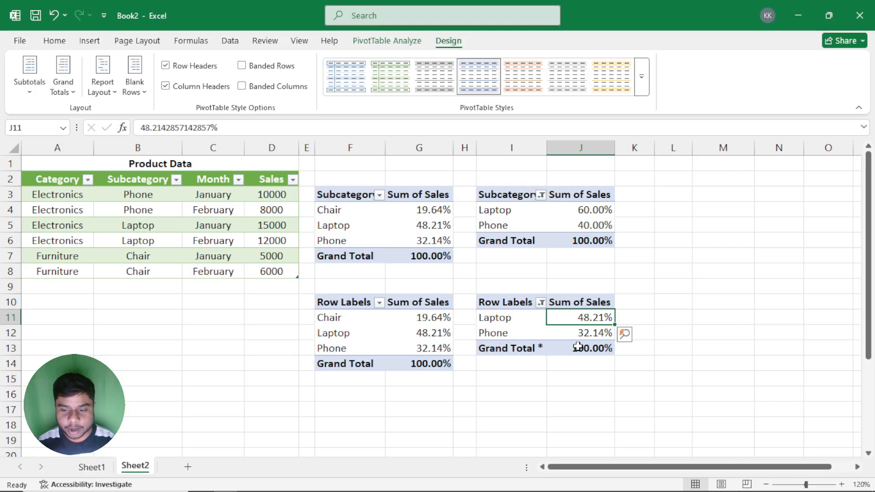
mouse_move(595, 345)
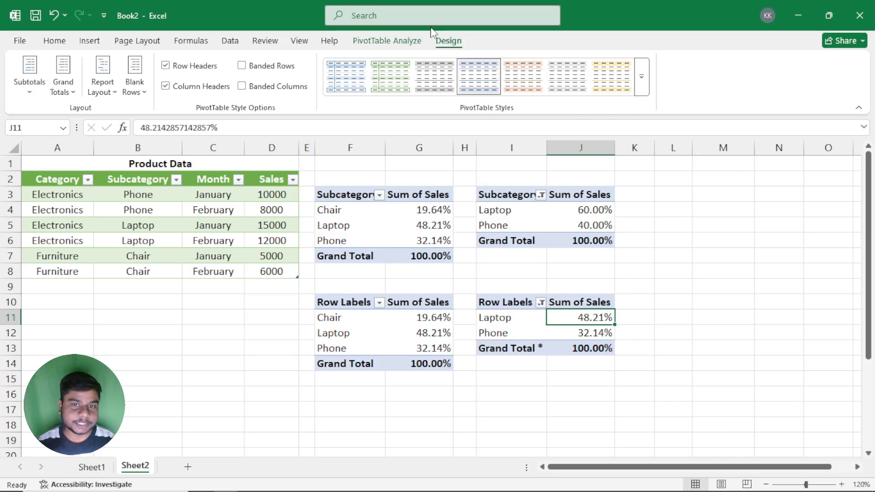
left_click(29, 75)
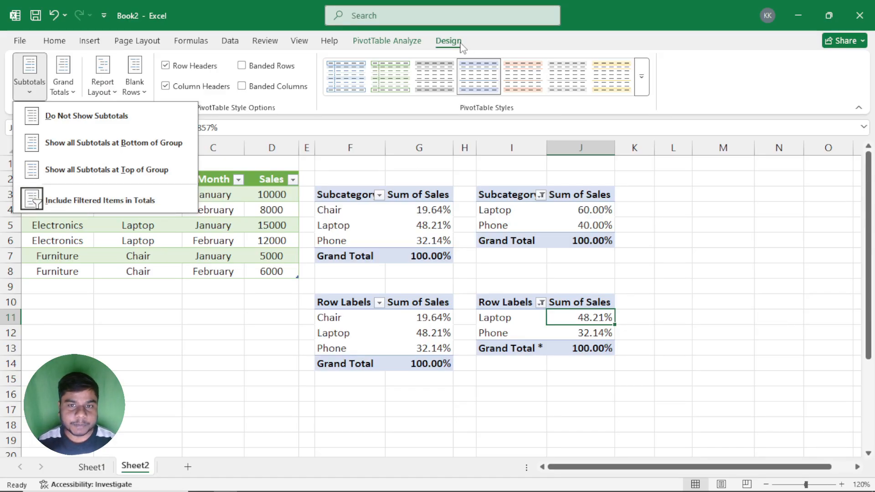
key("Escape")
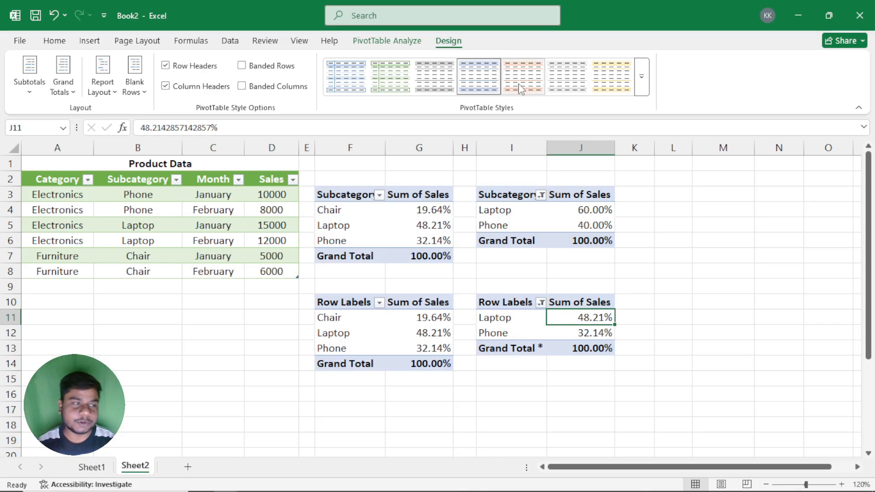
left_click(540, 272)
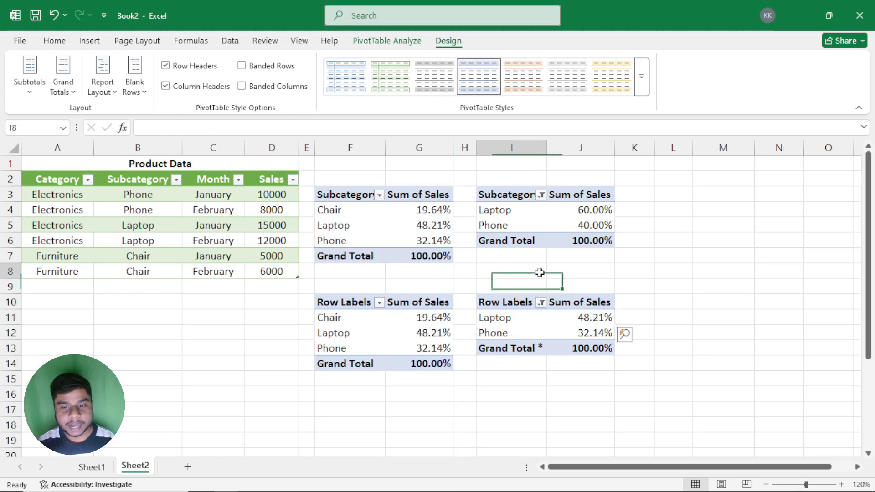